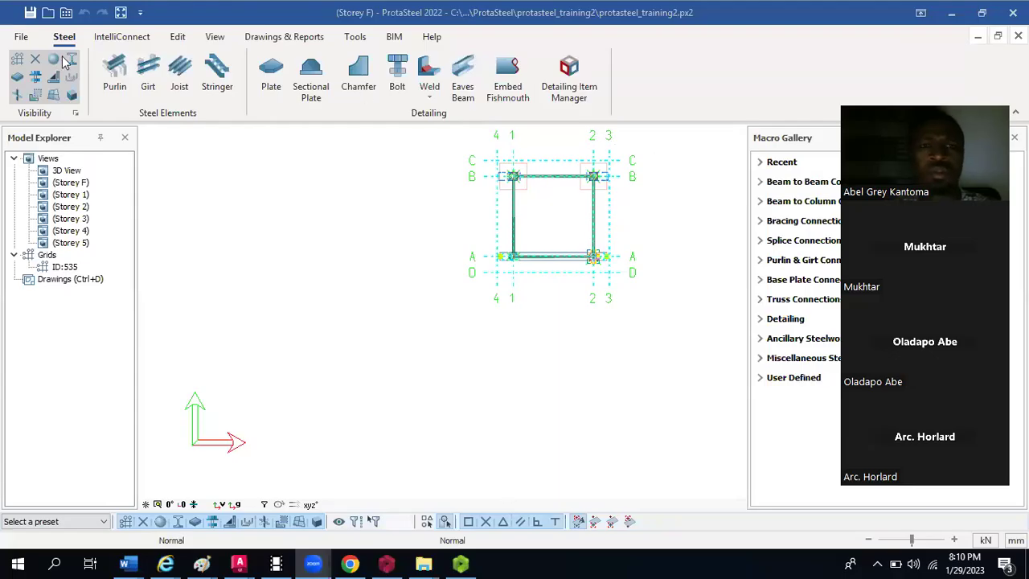
# Step: Open the model's 3D view and frame the whole steel tower from its roof down to the footings
pyautogui.click(120, 12)
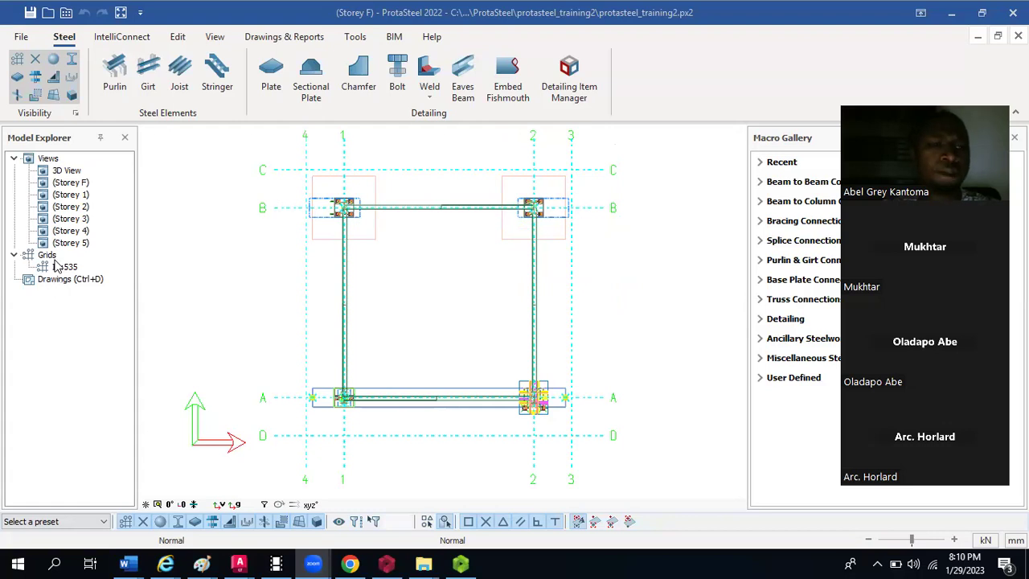
pyautogui.doubleClick(67, 171)
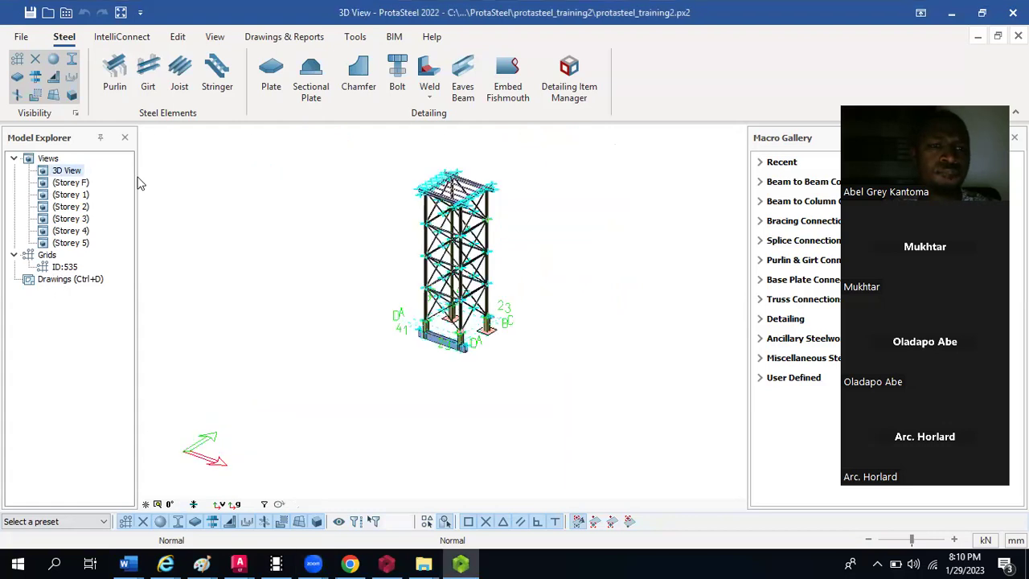
pyautogui.scroll(3, 489, 196)
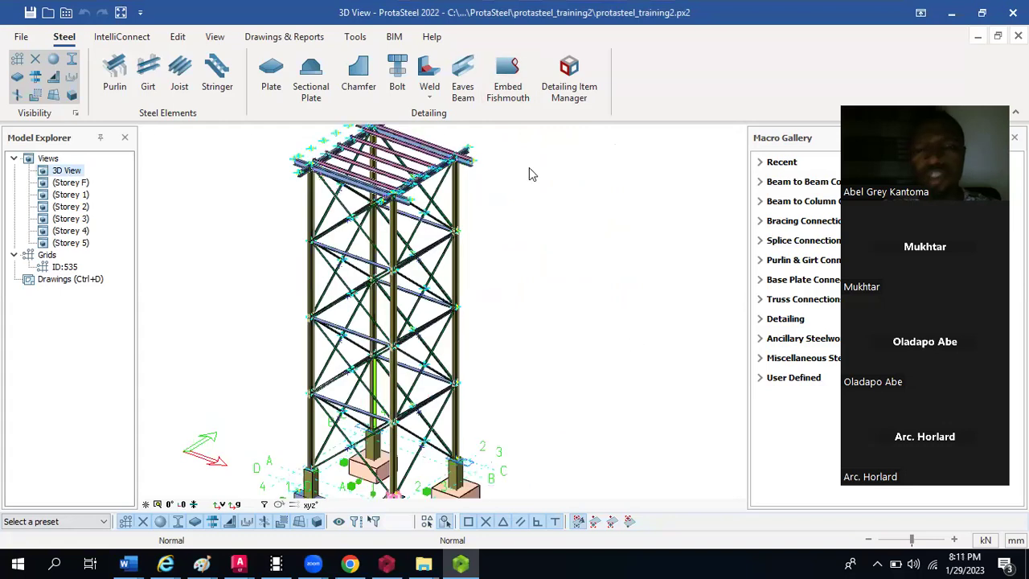
pyautogui.moveTo(529, 167); pyautogui.dragTo(595, 224, button='middle')
pyautogui.scroll(-2, 598, 219)
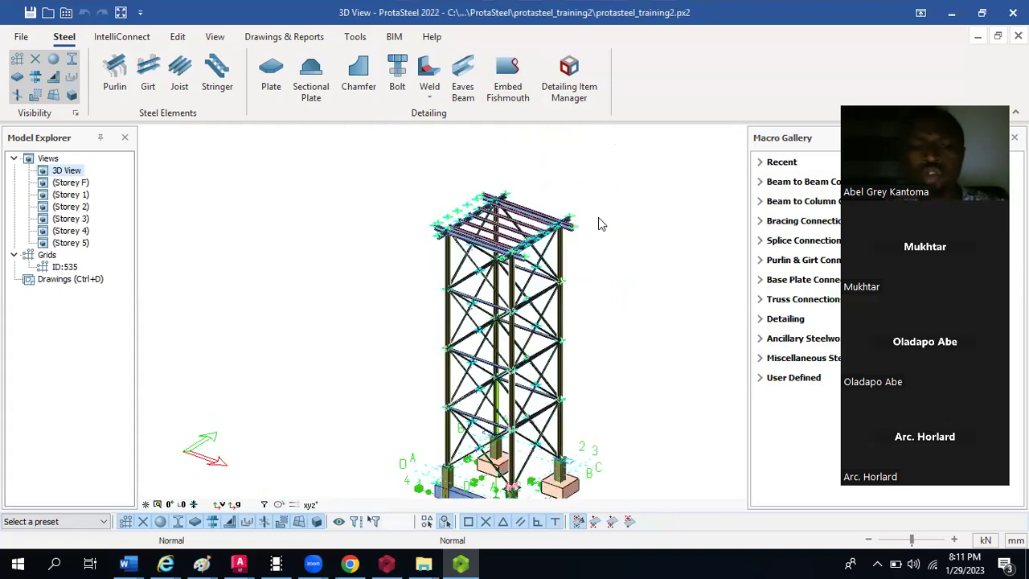
pyautogui.scroll(-1, 600, 225)
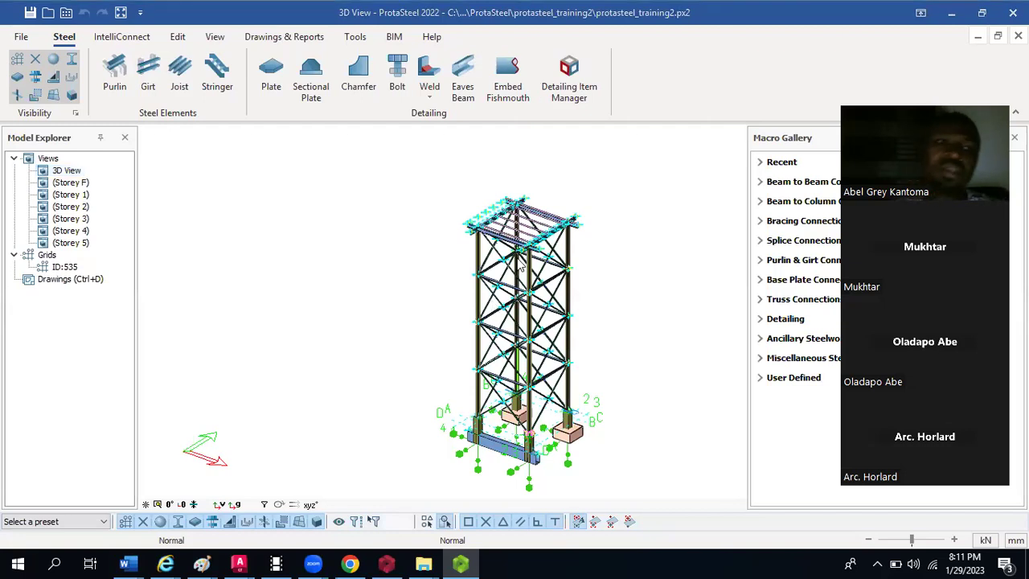
# Step: Perform part numbering for groups 0 and 10 with the existing numbering options
pyautogui.click(265, 42)
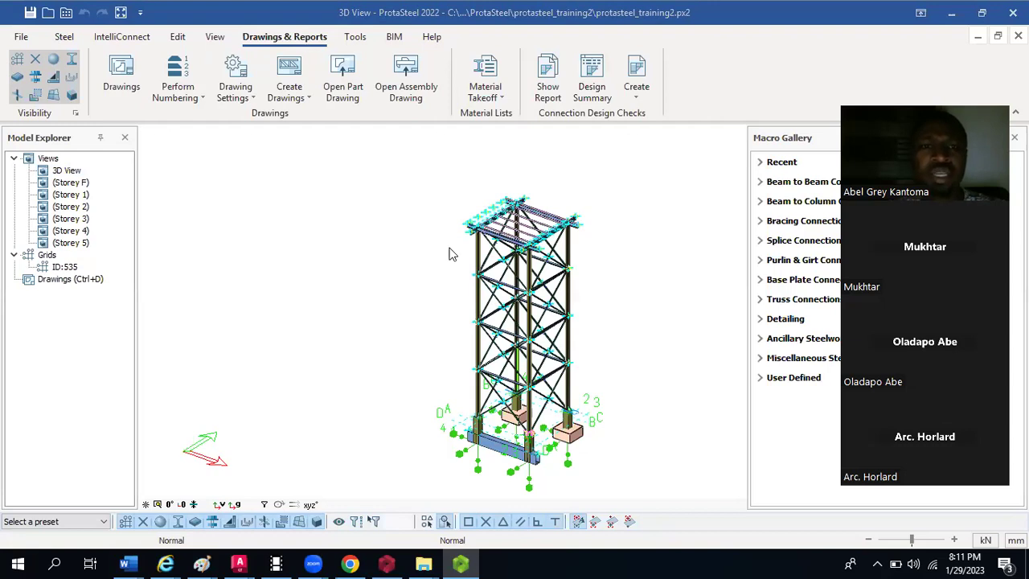
pyautogui.click(202, 103)
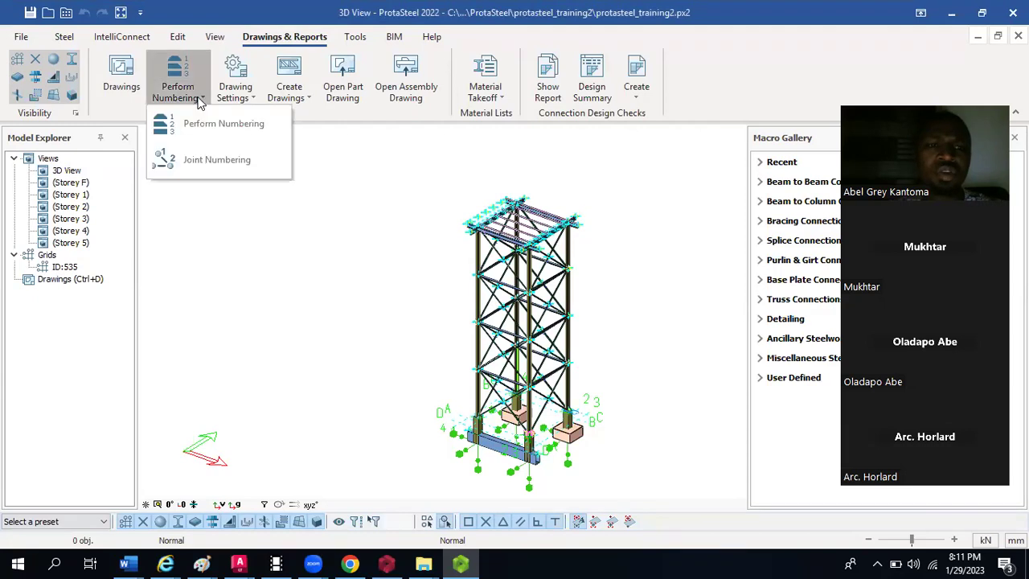
pyautogui.keyDown('shift'); pyautogui.click(229, 129); pyautogui.keyUp('shift')
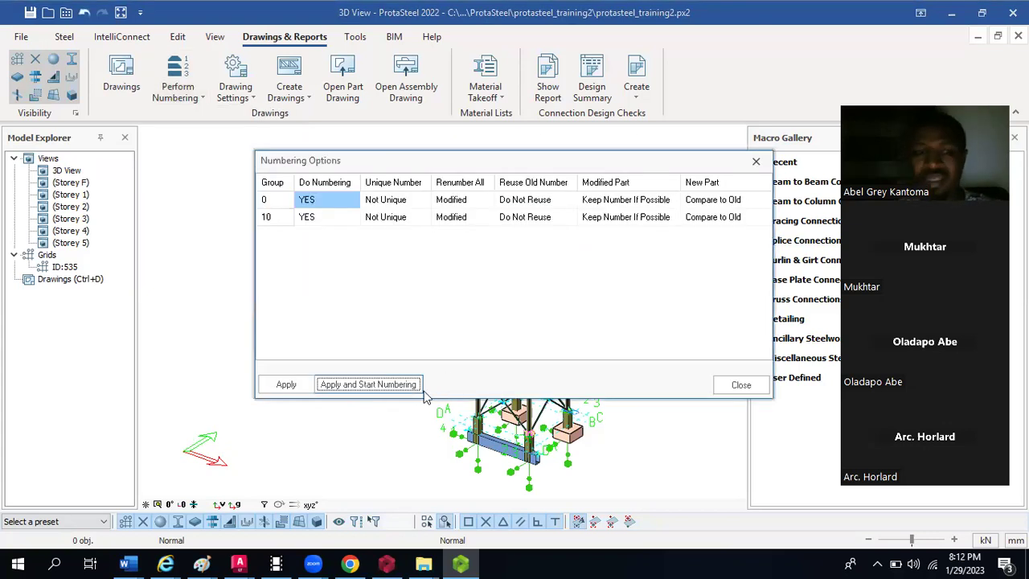
pyautogui.click(372, 385)
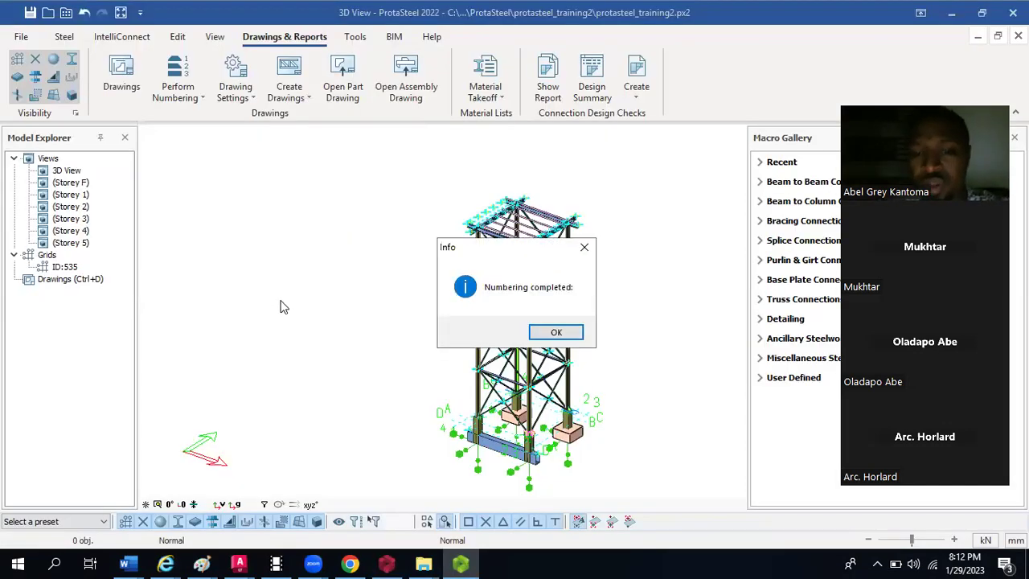
pyautogui.click(568, 336)
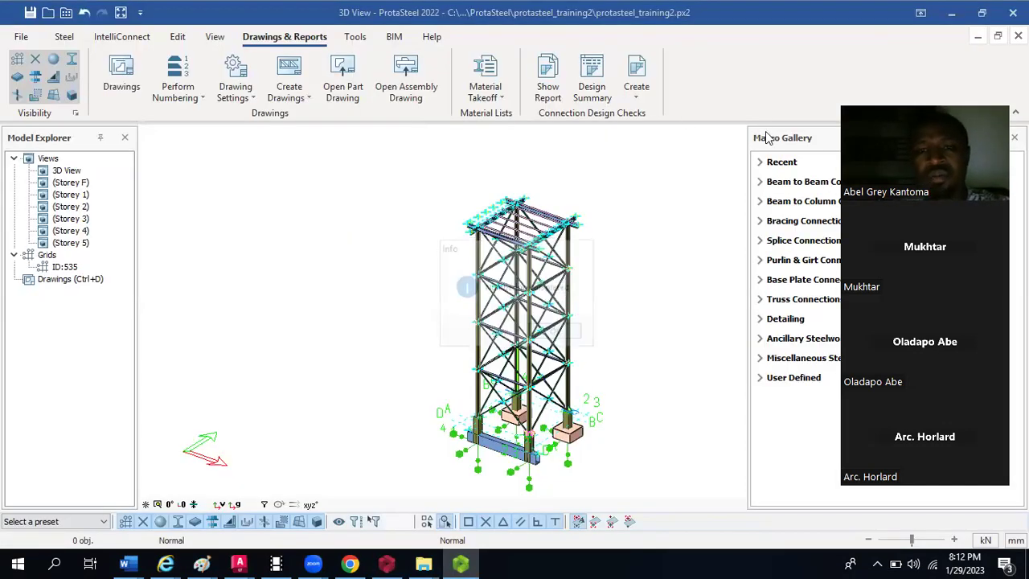
pyautogui.click(759, 160)
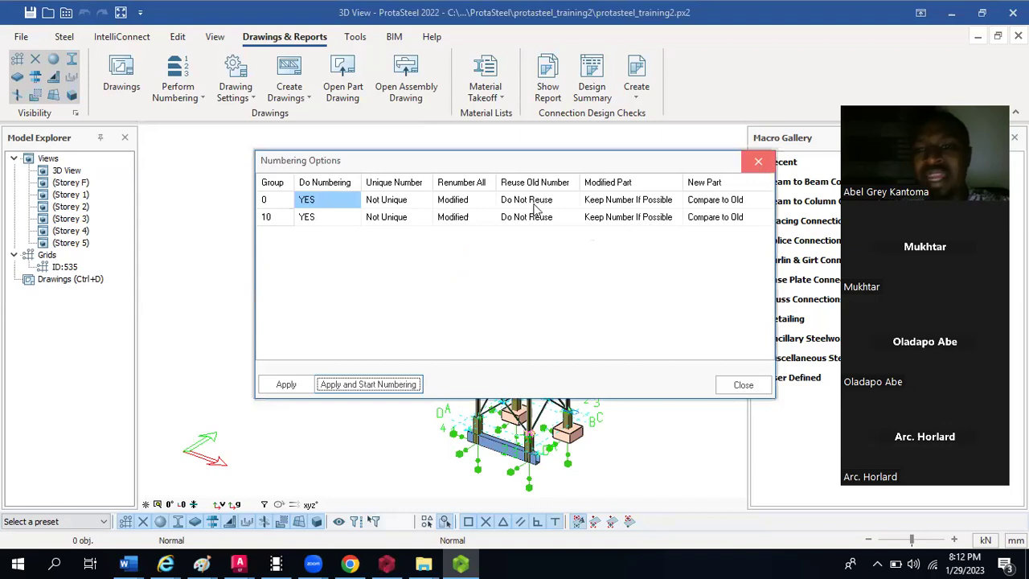
# Step: Select the entire tower in the 3D view and repeat the part numbering with the same options
pyautogui.scroll(-1, 616, 261)
pyautogui.moveTo(635, 178); pyautogui.dragTo(434, 444)
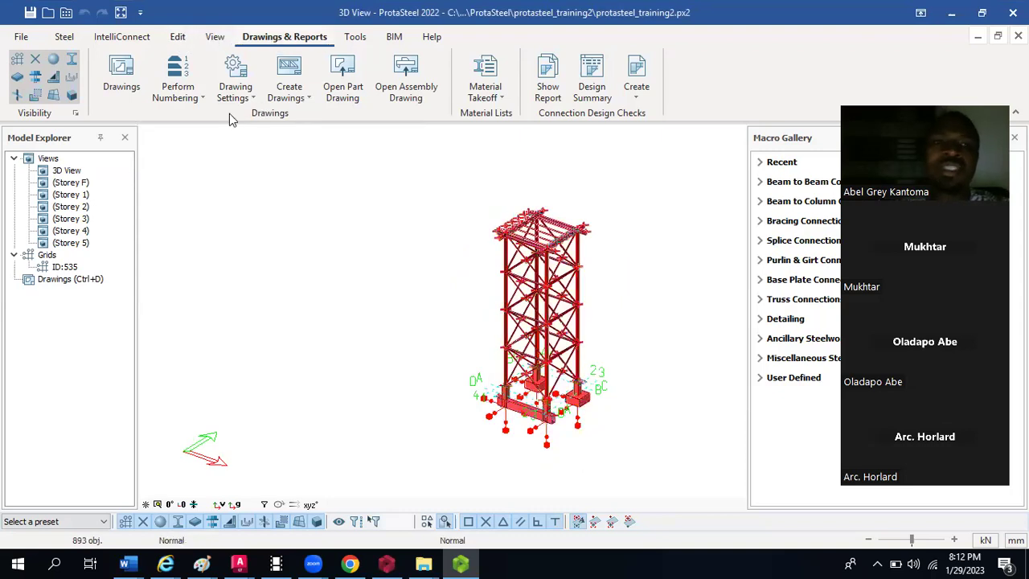
pyautogui.click(193, 101)
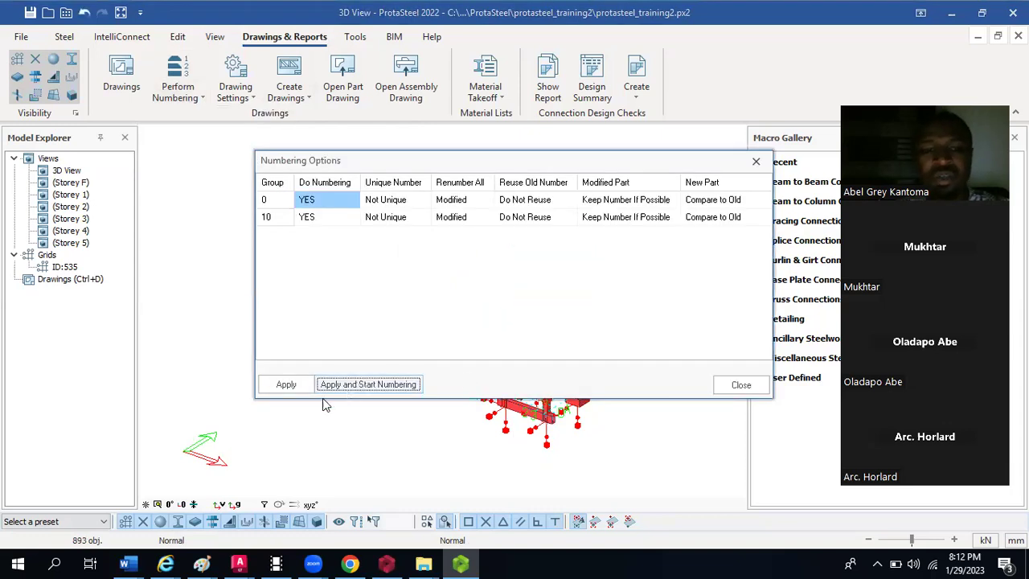
pyautogui.click(345, 386)
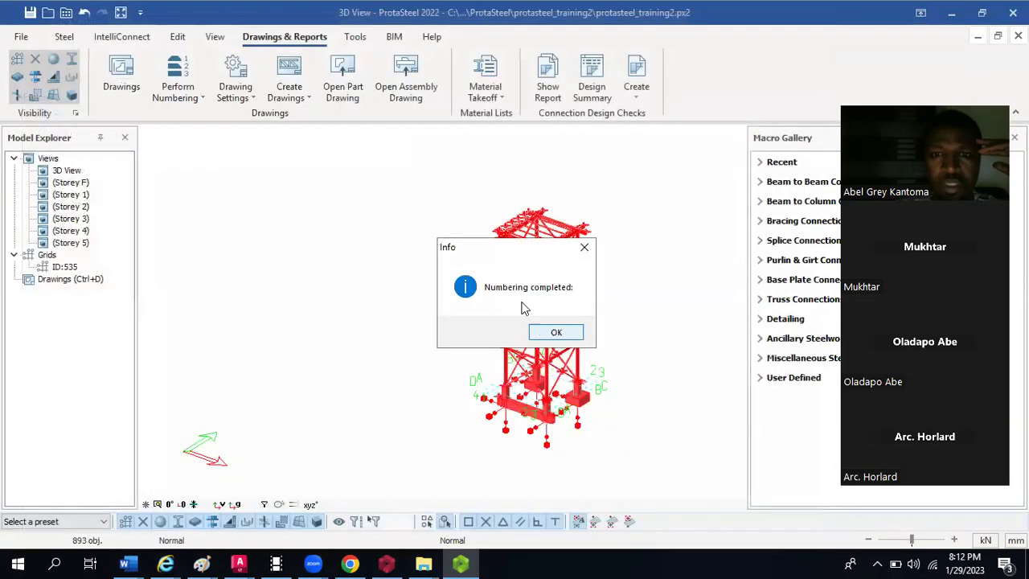
pyautogui.click(557, 332)
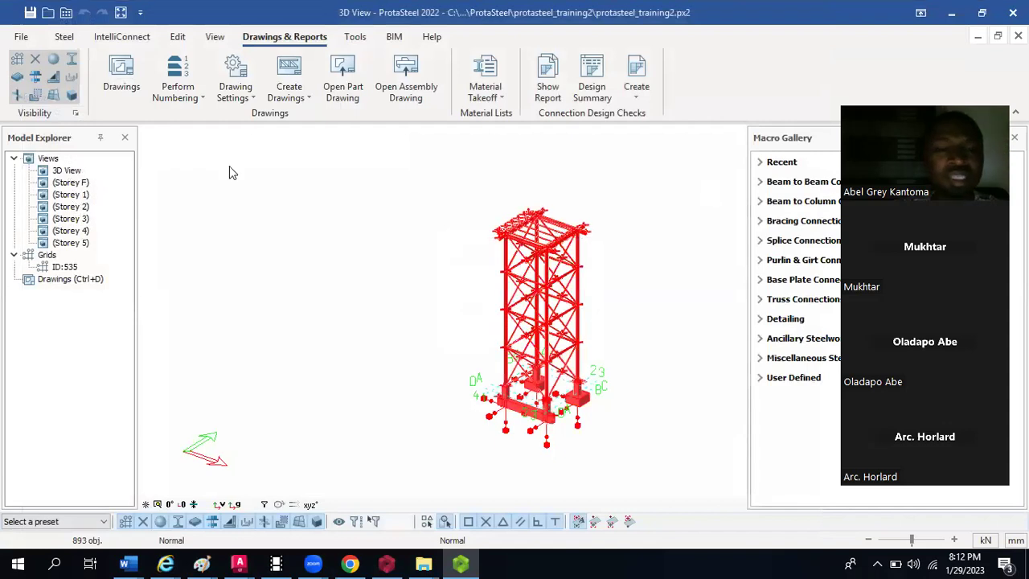
# Step: Create assembly drawings for the selected tower members
pyautogui.click(283, 100)
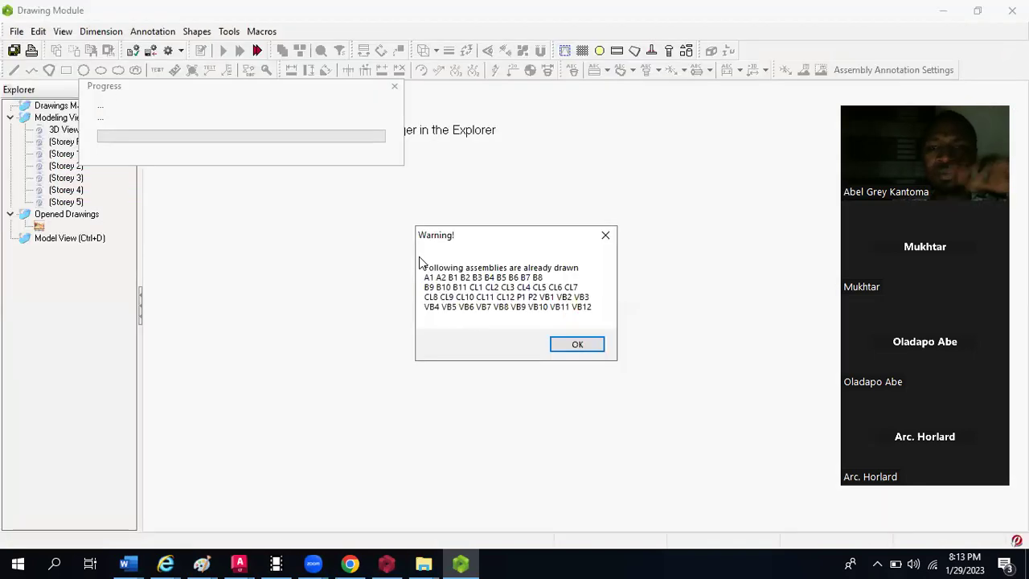
pyautogui.click(576, 351)
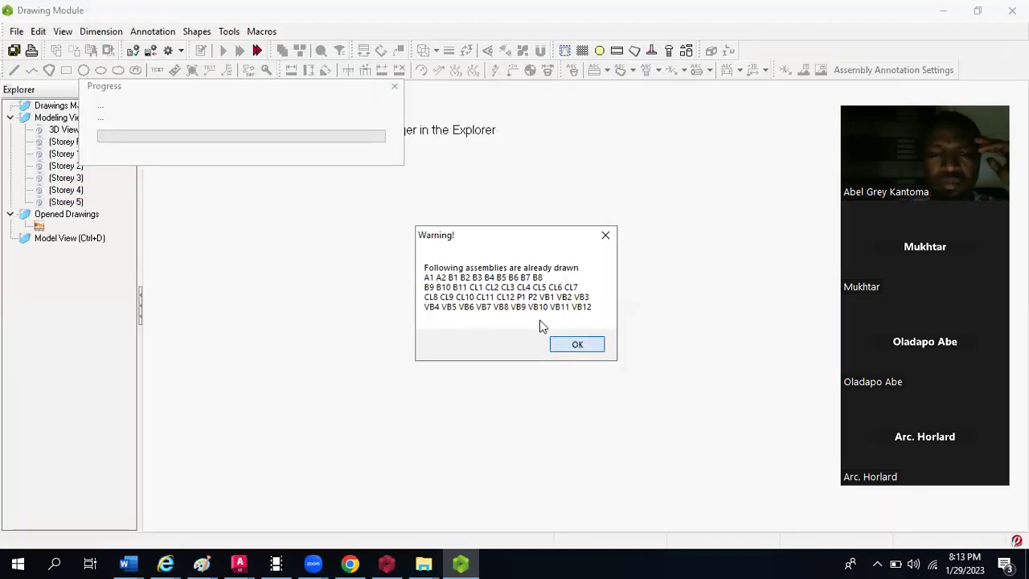
pyautogui.click(570, 330)
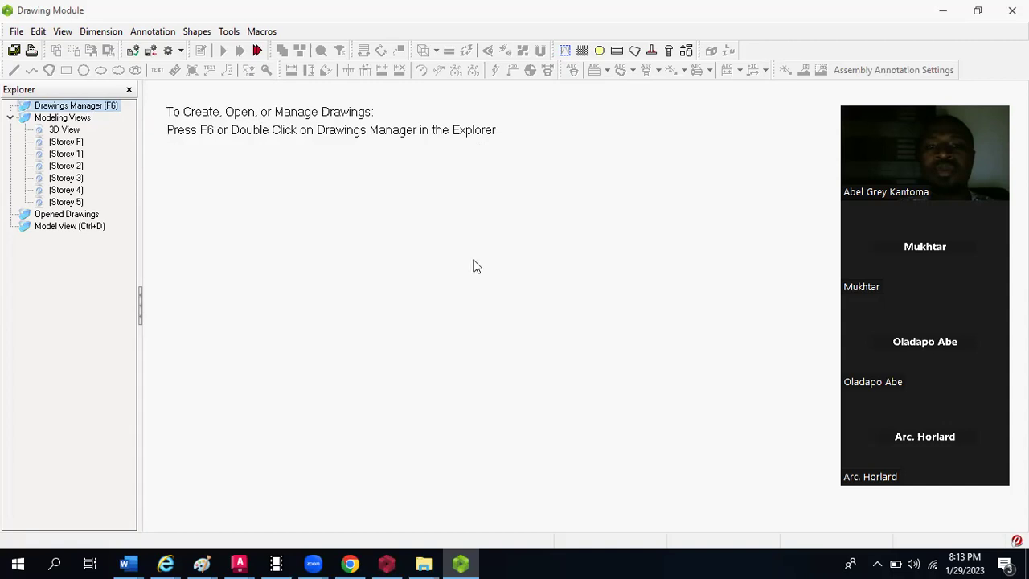
# Step: Open drawings 835-156-CE-001 through 835-156-CE-005 together from the Drawings Manager and close the manager
pyautogui.press('F6')
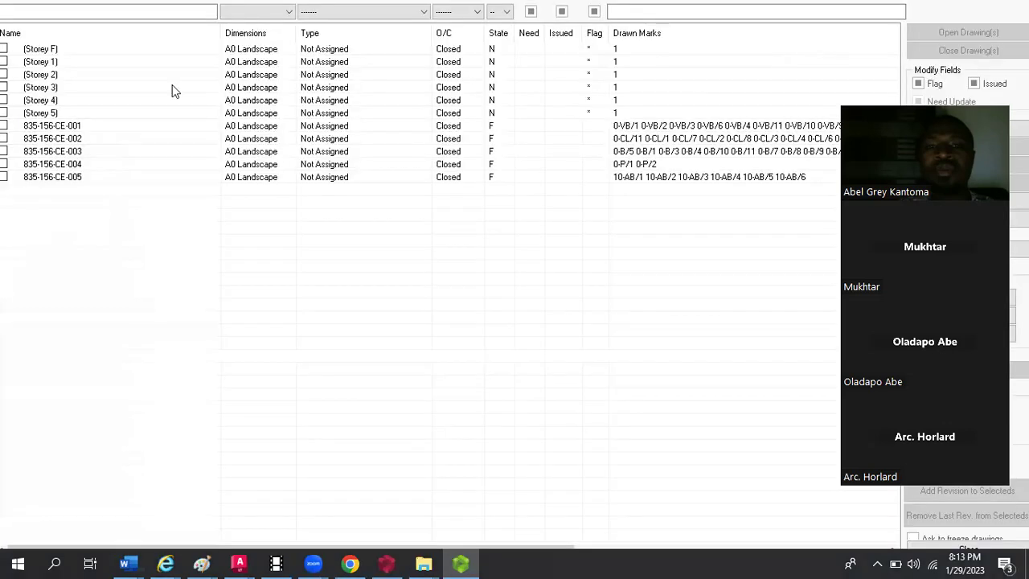
pyautogui.click(119, 12)
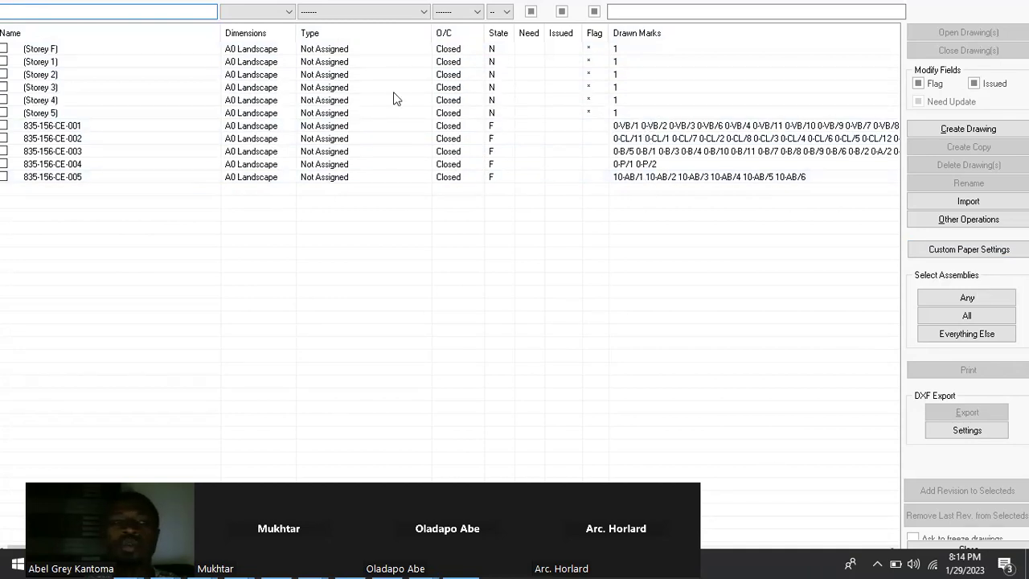
pyautogui.click(66, 178)
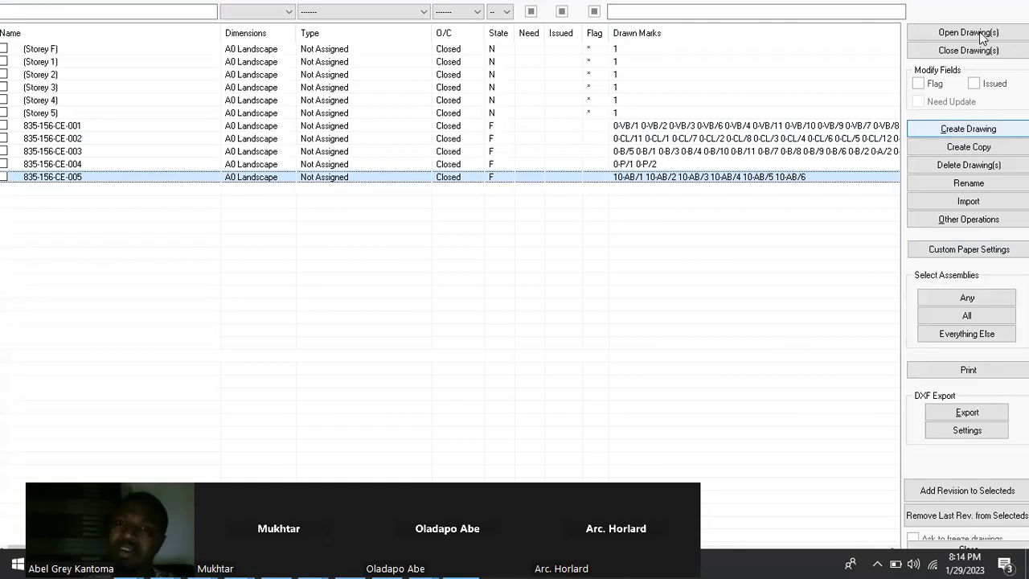
pyautogui.moveTo(520, 257); pyautogui.dragTo(497, 126)
pyautogui.moveTo(509, 193); pyautogui.dragTo(500, 129)
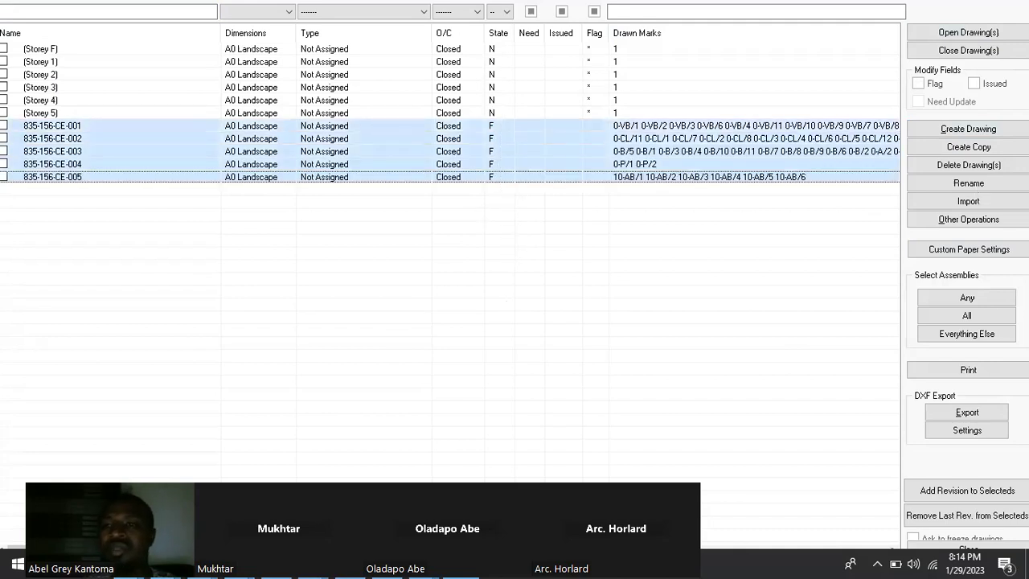
pyautogui.click(985, 33)
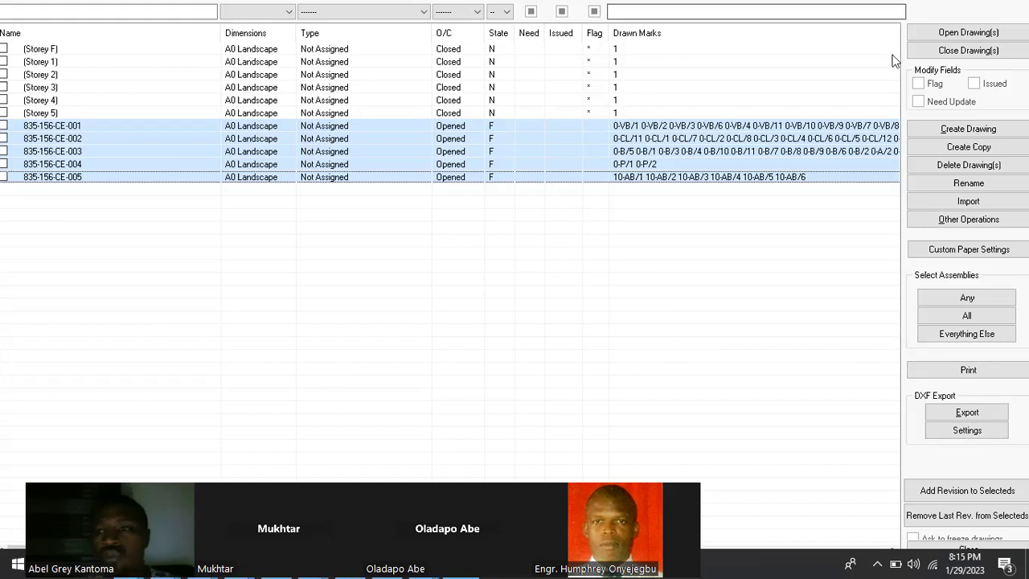
pyautogui.click(968, 549)
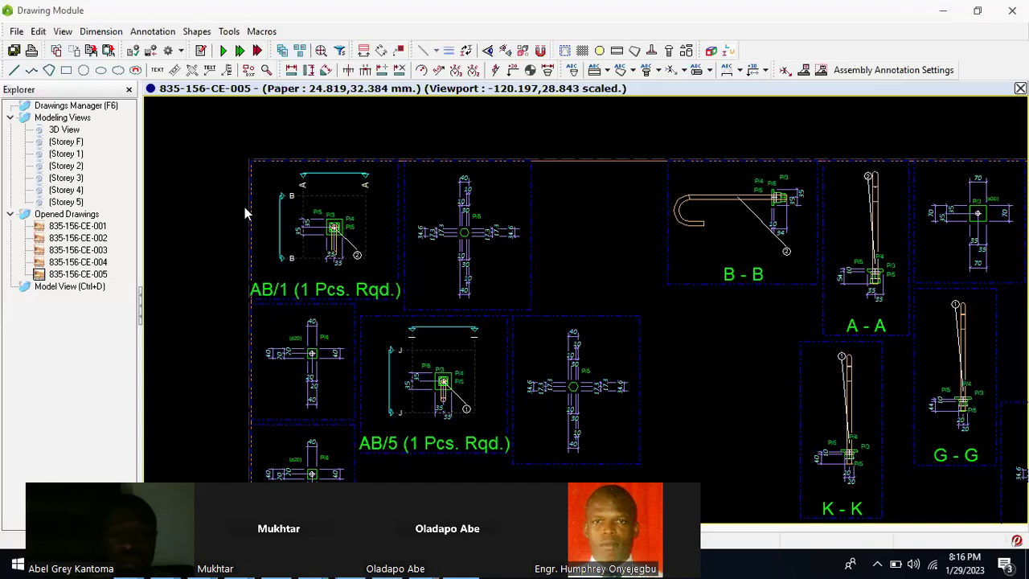
# Step: Examine the anchor bolt details AB/1 to AB/5, their sections and plate dimensions in drawing 835-156-CE-005
pyautogui.scroll(-1, 735, 213)
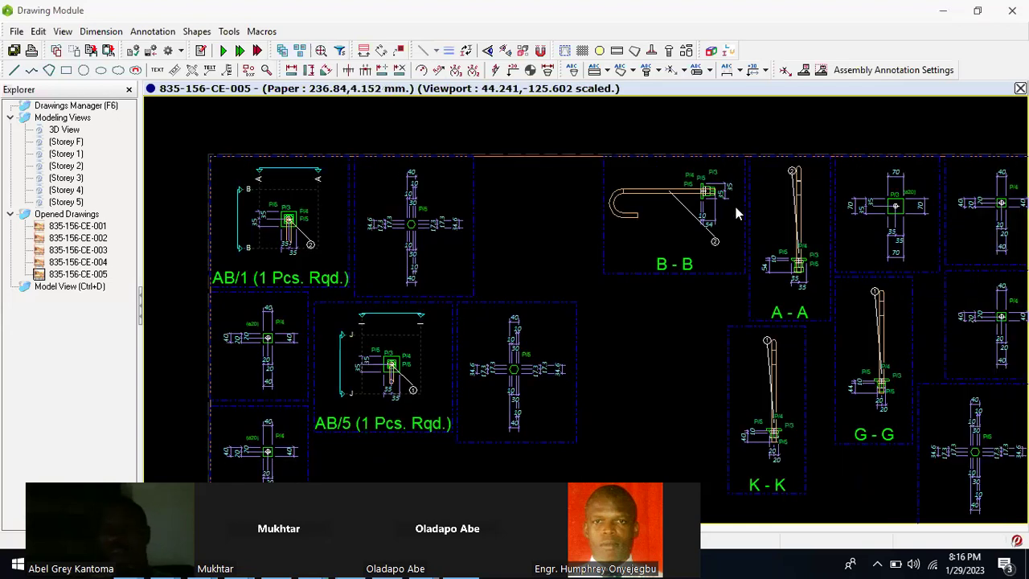
pyautogui.scroll(4, 736, 210)
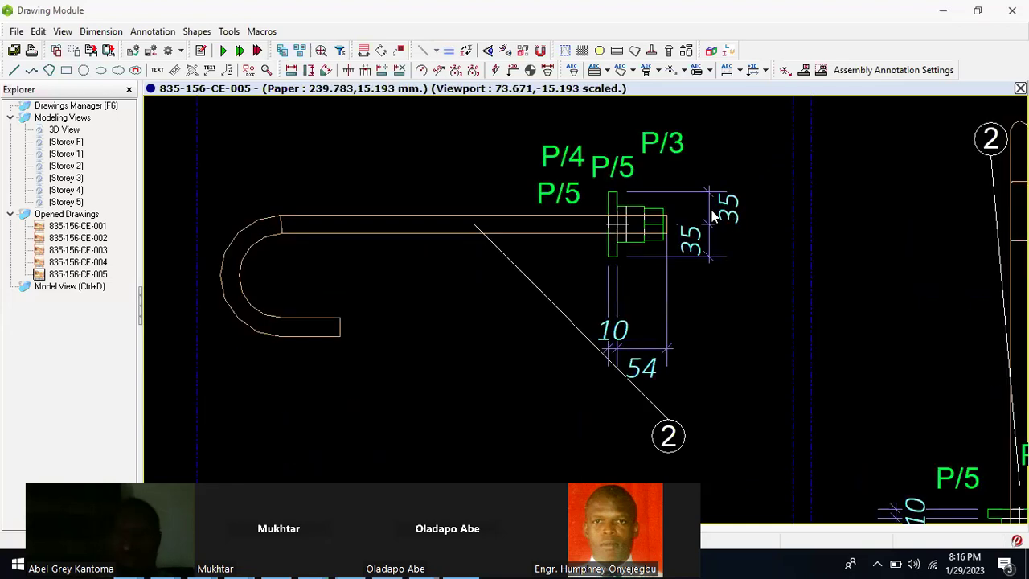
pyautogui.scroll(-4, 713, 193)
pyautogui.scroll(-2, 241, 356)
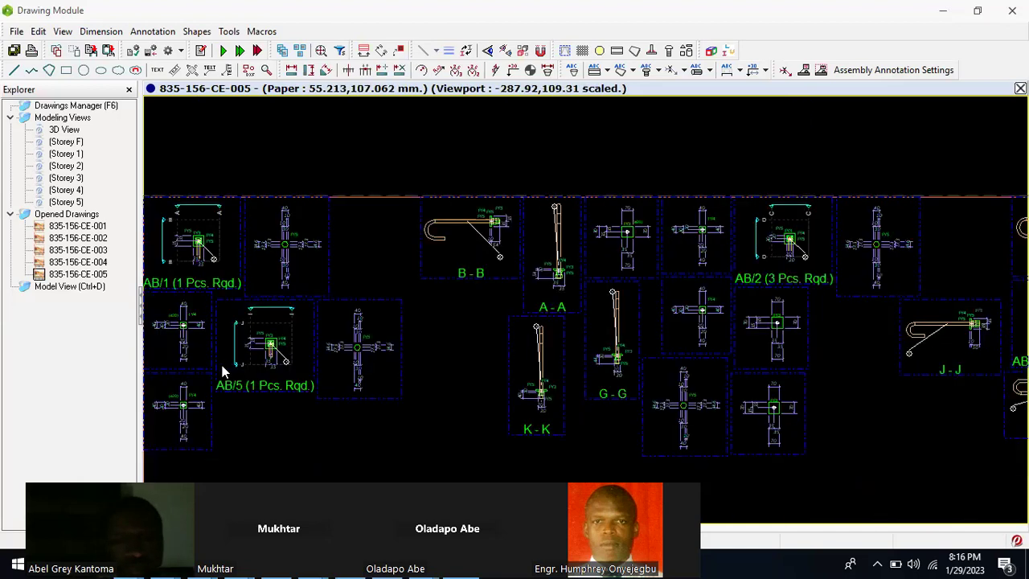
pyautogui.scroll(4, 257, 348)
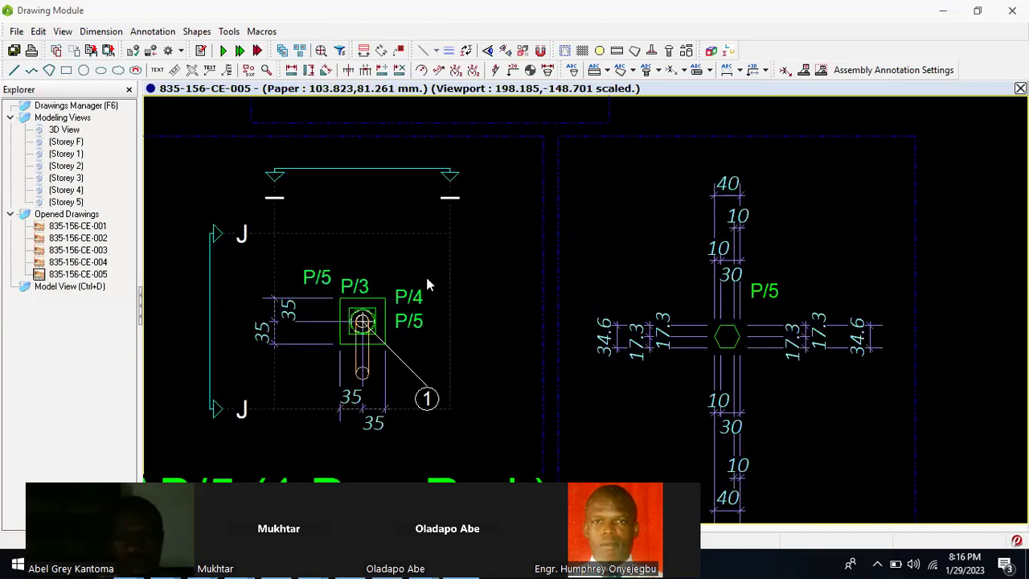
pyautogui.scroll(-5, 427, 282)
pyautogui.scroll(5, 874, 127)
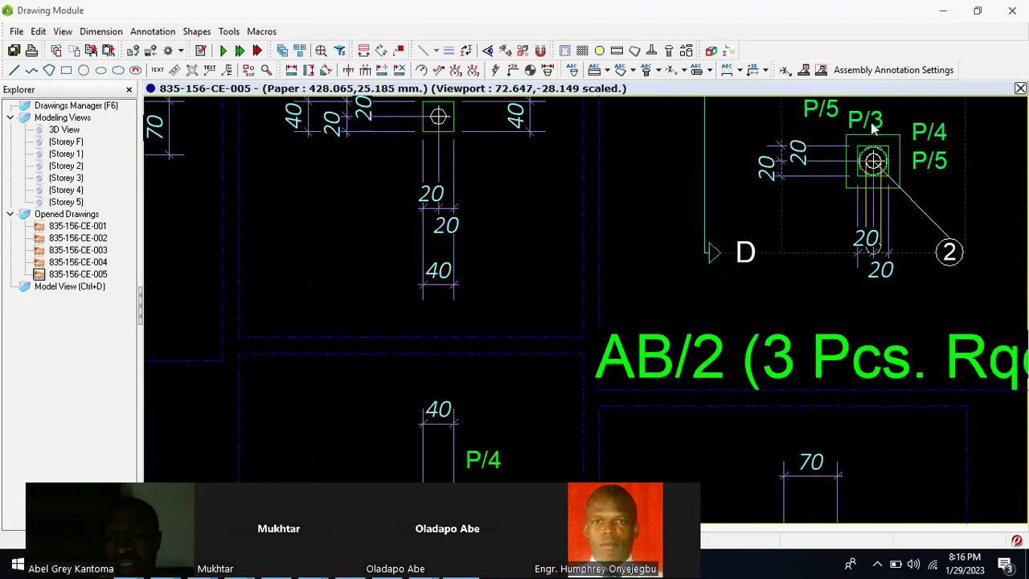
pyautogui.scroll(3, 257, 227)
pyautogui.scroll(-5, 257, 227)
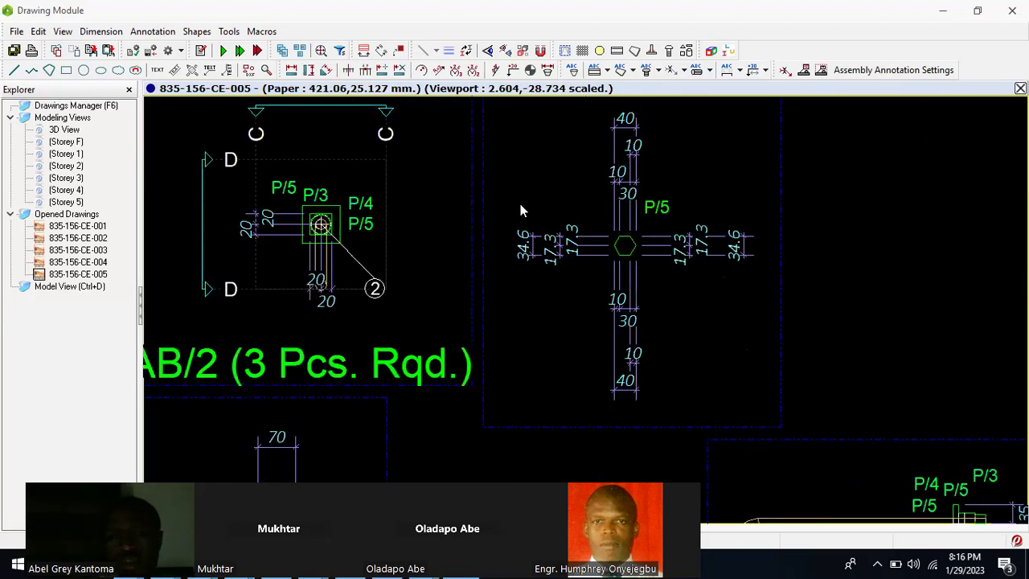
pyautogui.scroll(-4, 520, 210)
pyautogui.scroll(5, 884, 212)
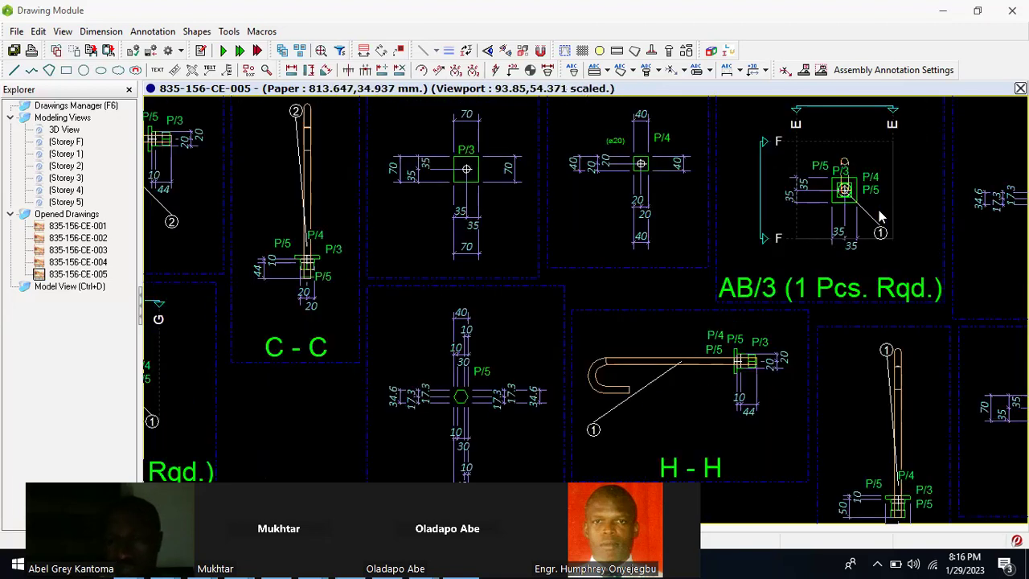
pyautogui.scroll(-2, 879, 214)
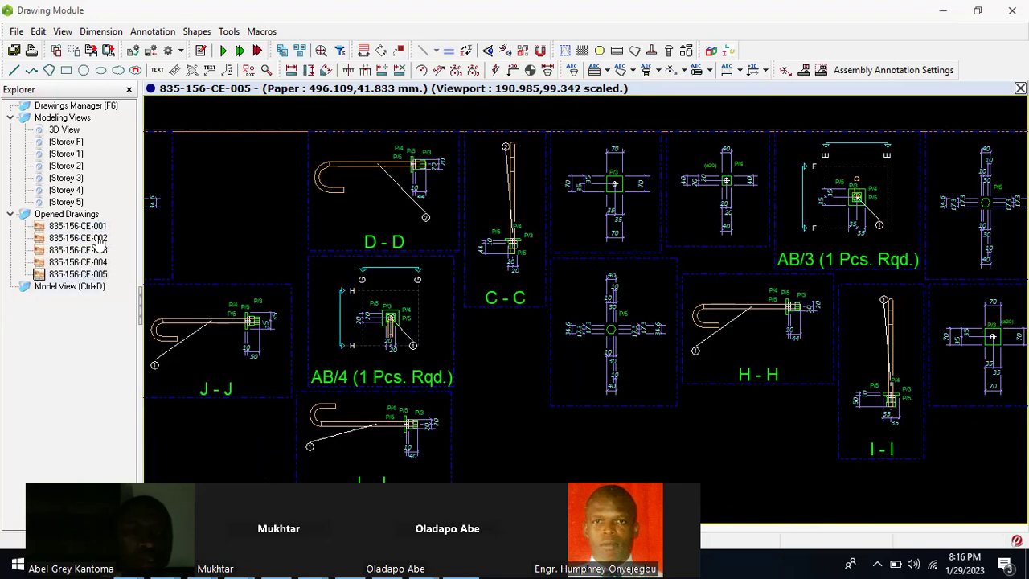
# Step: Display drawing 835-156-CE-001 and then drawing 835-156-CE-002 to view their assembly details
pyautogui.doubleClick(69, 230)
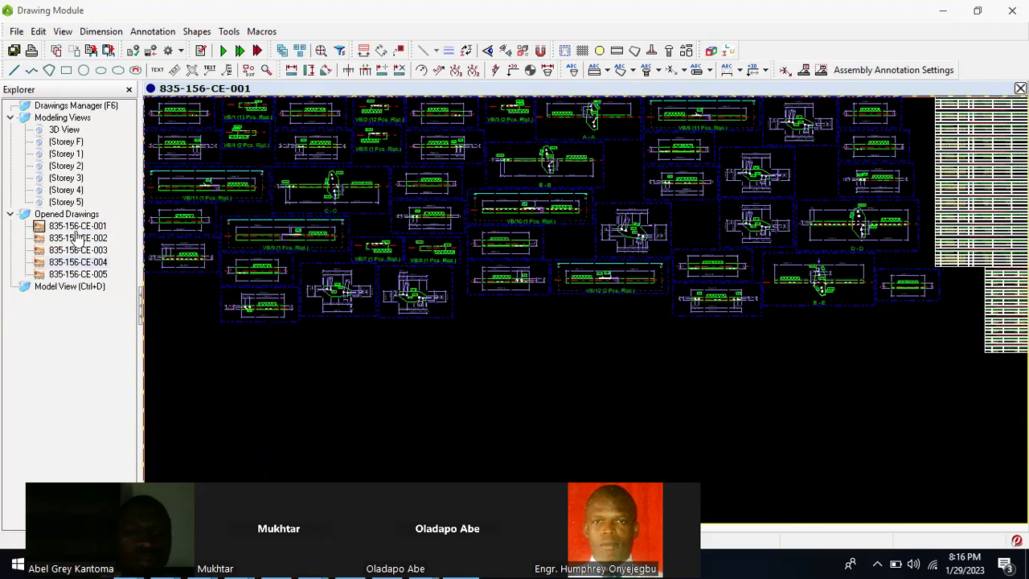
pyautogui.doubleClick(77, 227)
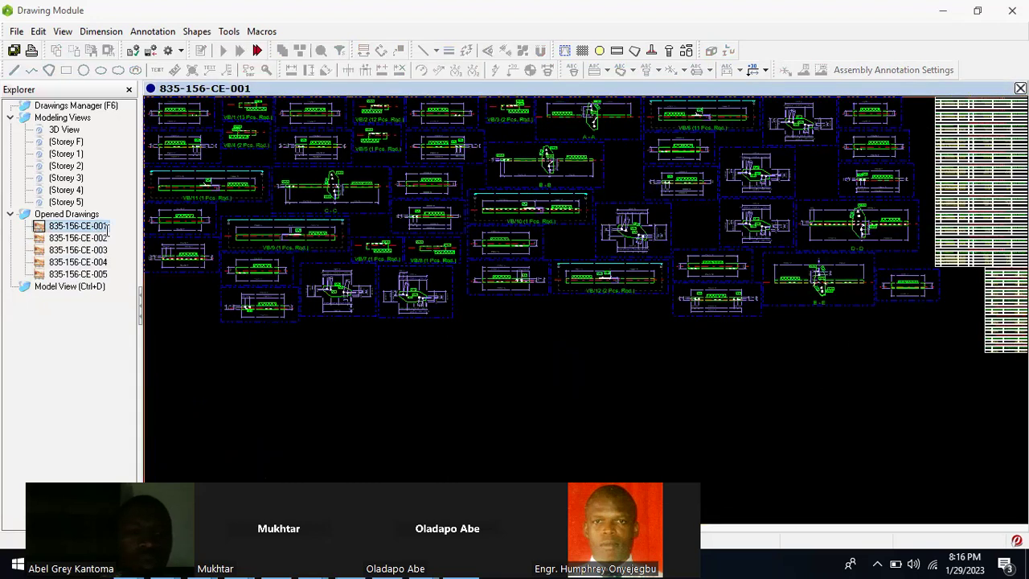
pyautogui.doubleClick(95, 240)
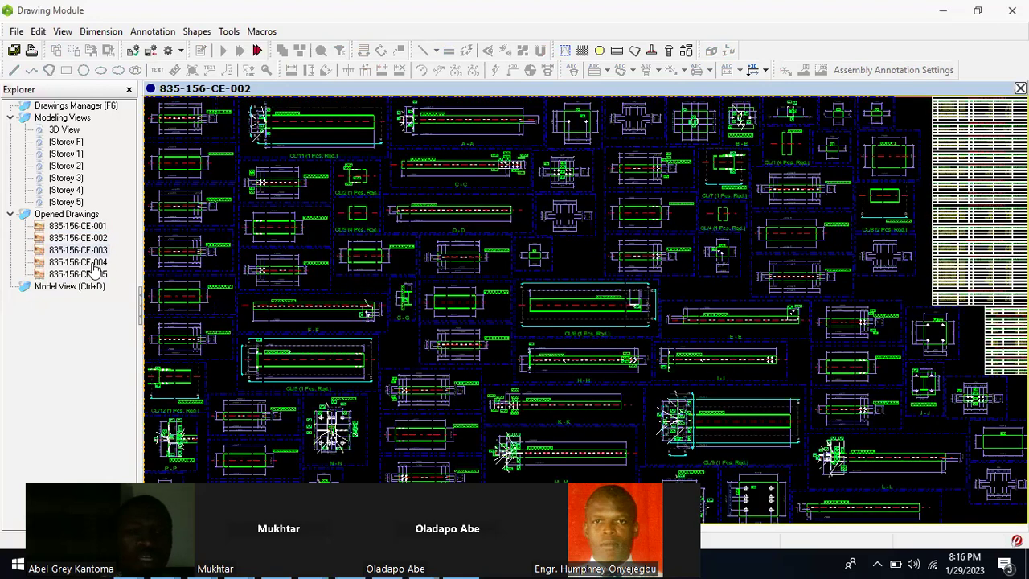
# Step: Display drawing 835-156-CE-001 and look through the Storey F and Storey 1 entries of the modeling views
pyautogui.doubleClick(88, 275)
pyautogui.doubleClick(78, 226)
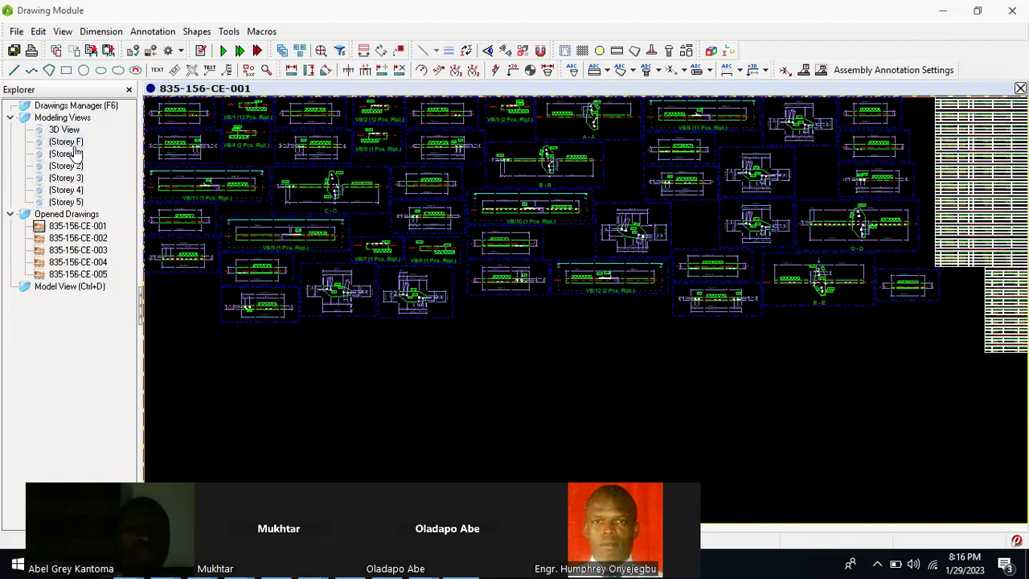
pyautogui.doubleClick(66, 142)
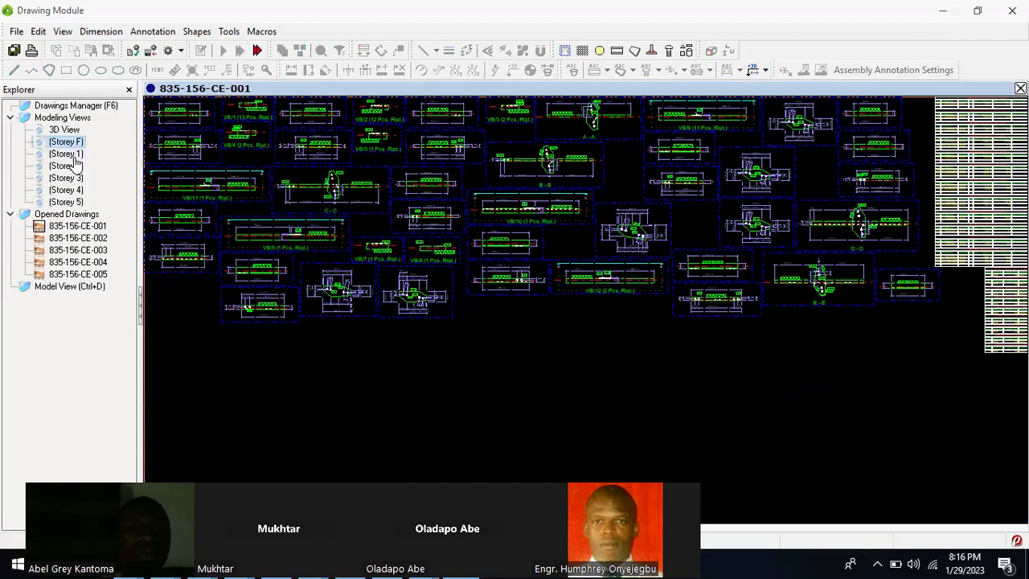
pyautogui.click(68, 155)
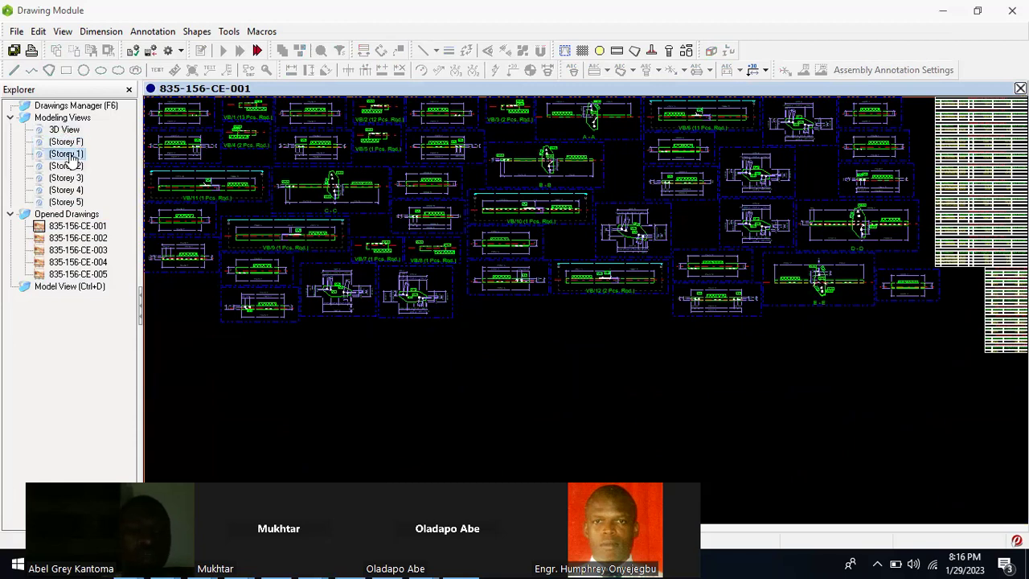
pyautogui.click(80, 229)
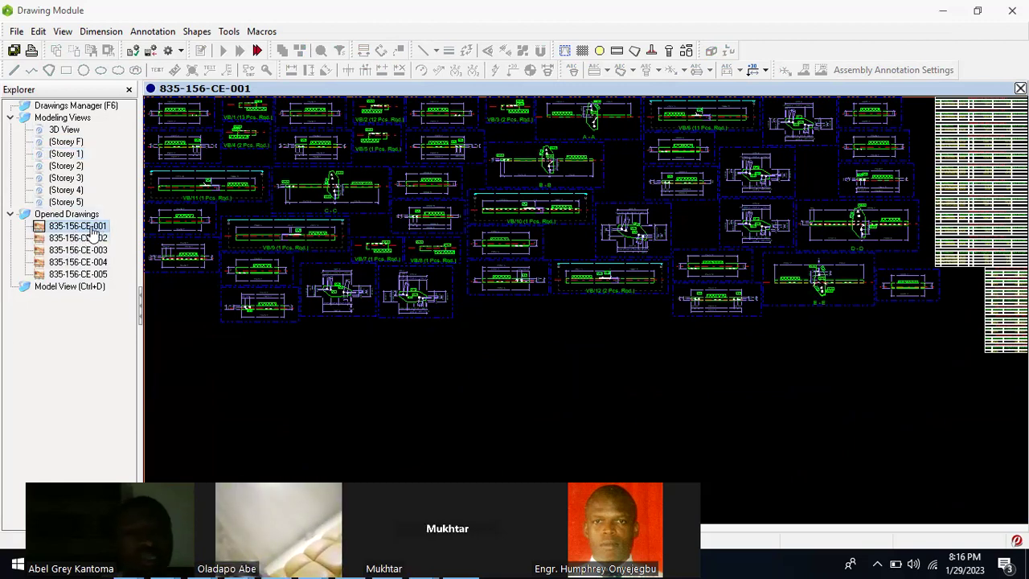
# Step: Examine the CL assembly details, sections and plate dimensions in drawing 835-156-CE-002
pyautogui.click(86, 239)
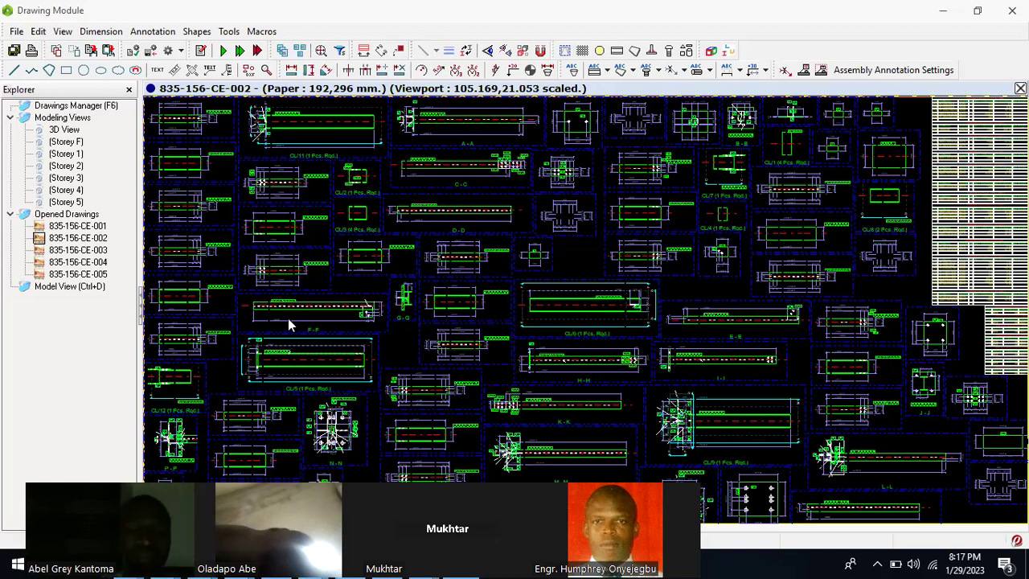
pyautogui.scroll(-2, 579, 193)
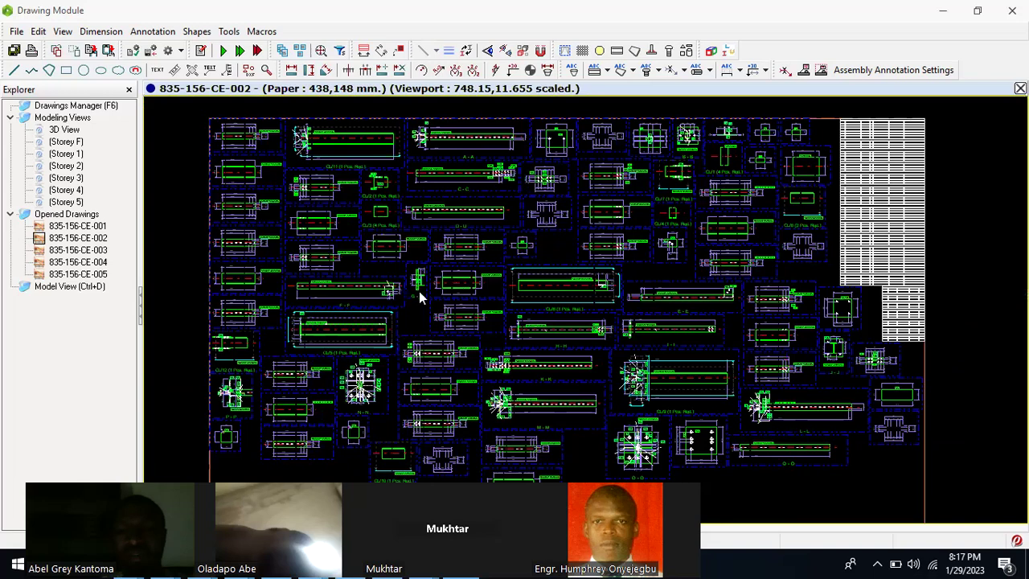
pyautogui.scroll(5, 405, 291)
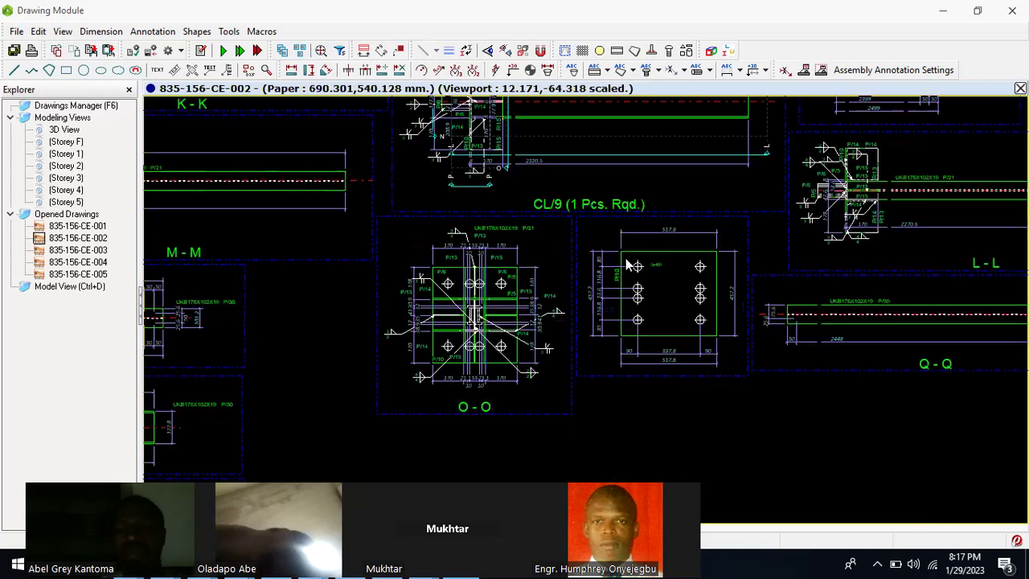
pyautogui.scroll(-2, 574, 322)
pyautogui.scroll(-5, 808, 316)
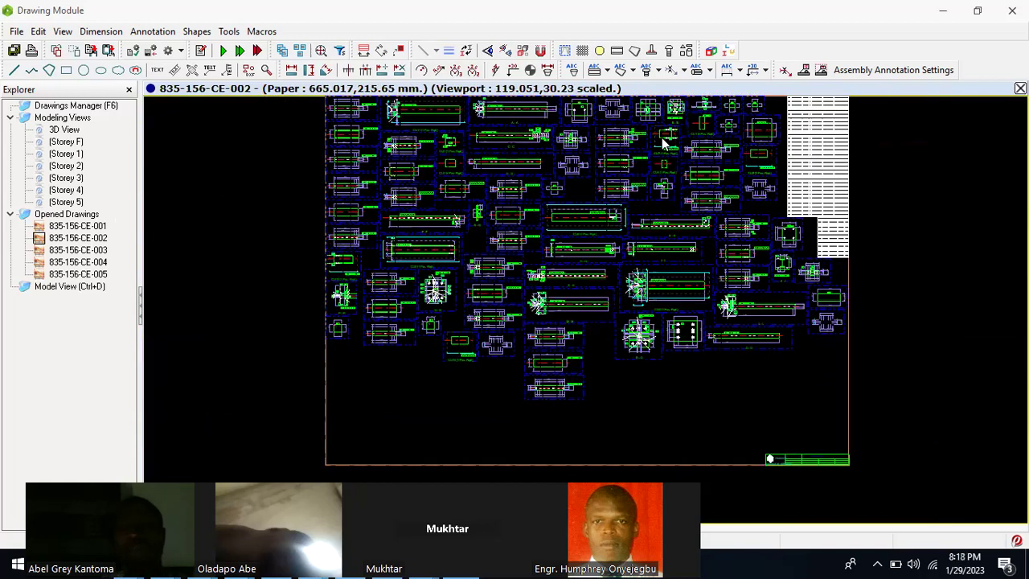
pyautogui.scroll(5, 608, 231)
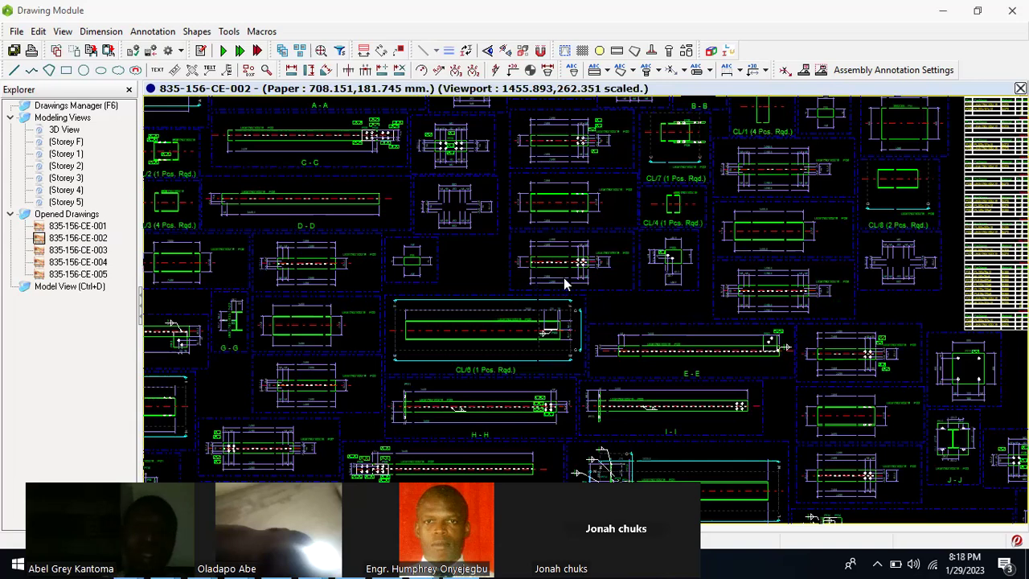
pyautogui.scroll(-1, 565, 282)
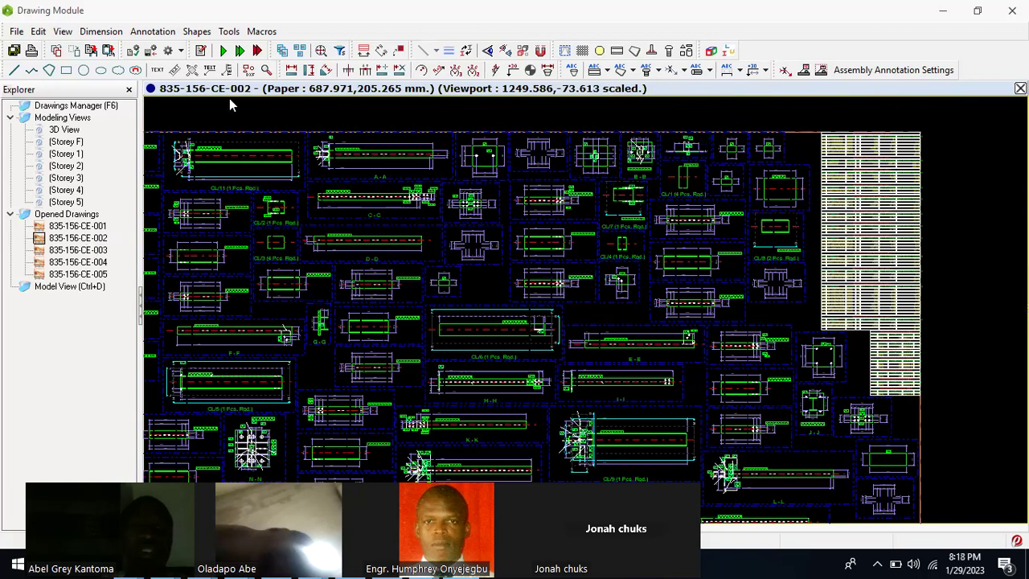
# Step: View drawings 835-156-CE-003 and 835-156-CE-004, and return to drawing 835-156-CE-002
pyautogui.click(98, 252)
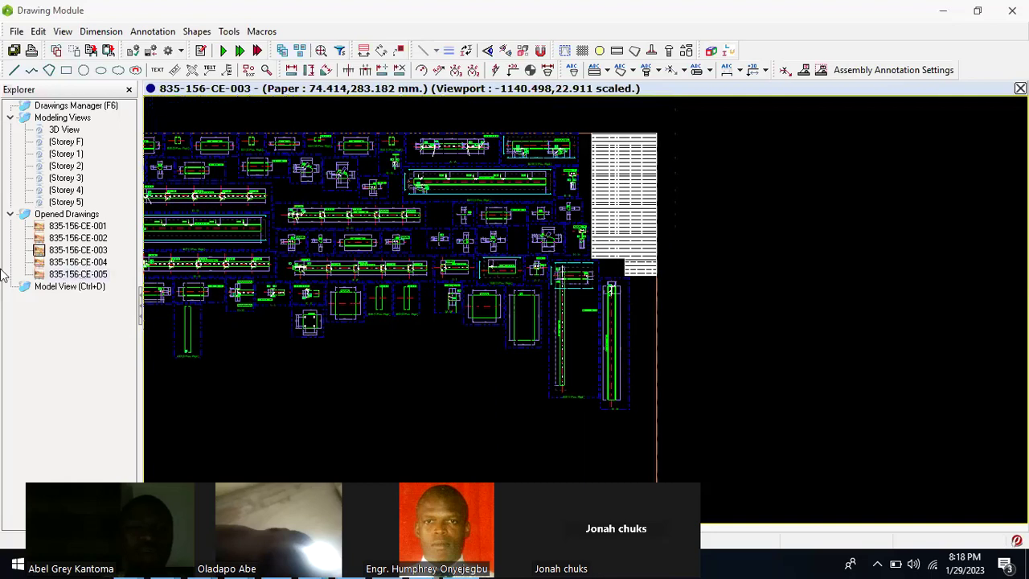
pyautogui.click(58, 256)
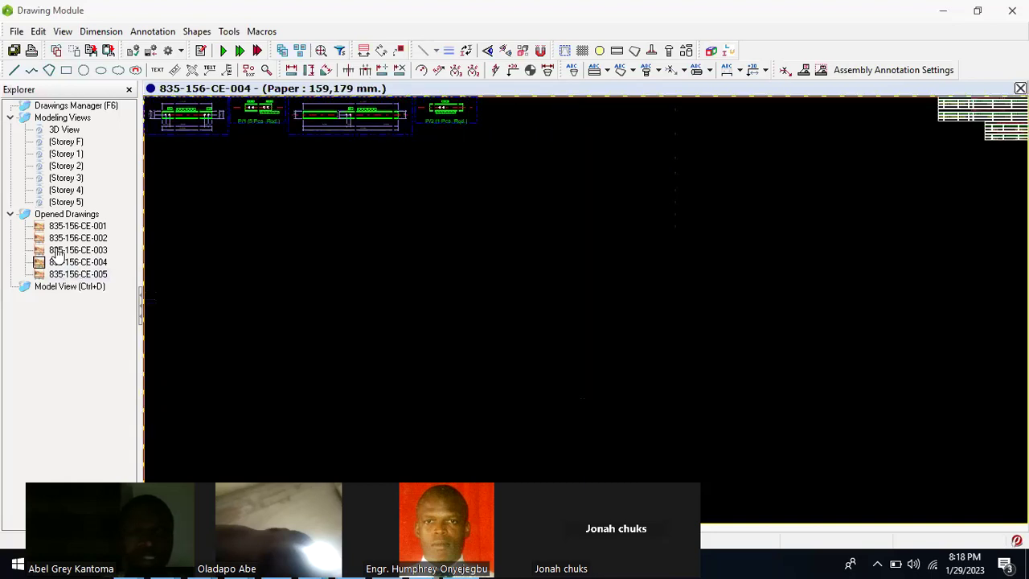
pyautogui.click(77, 244)
pyautogui.click(83, 238)
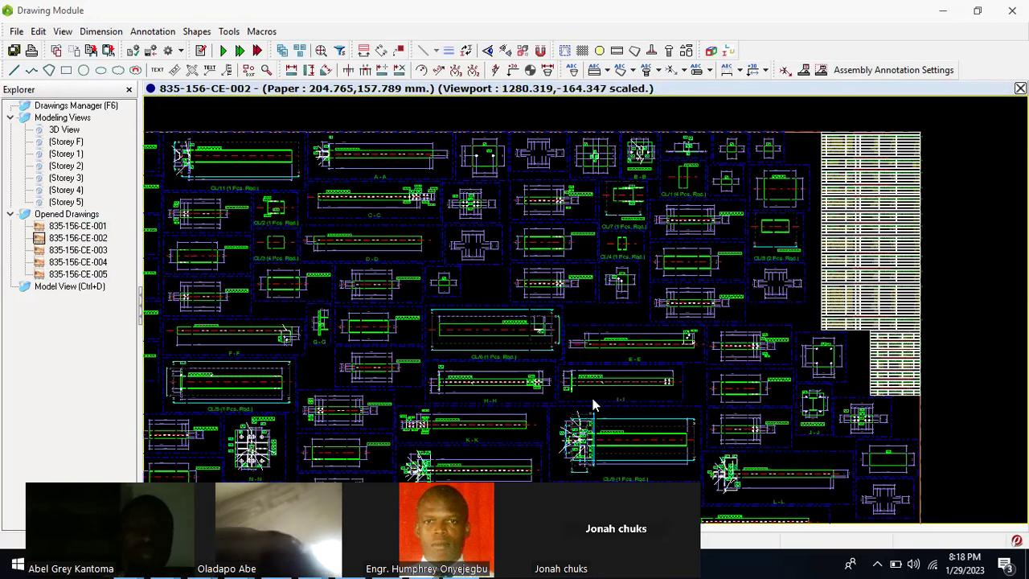
# Step: Start a DXF export of drawing 835-156-CE-002 and set the export scale to 100
pyautogui.click(16, 32)
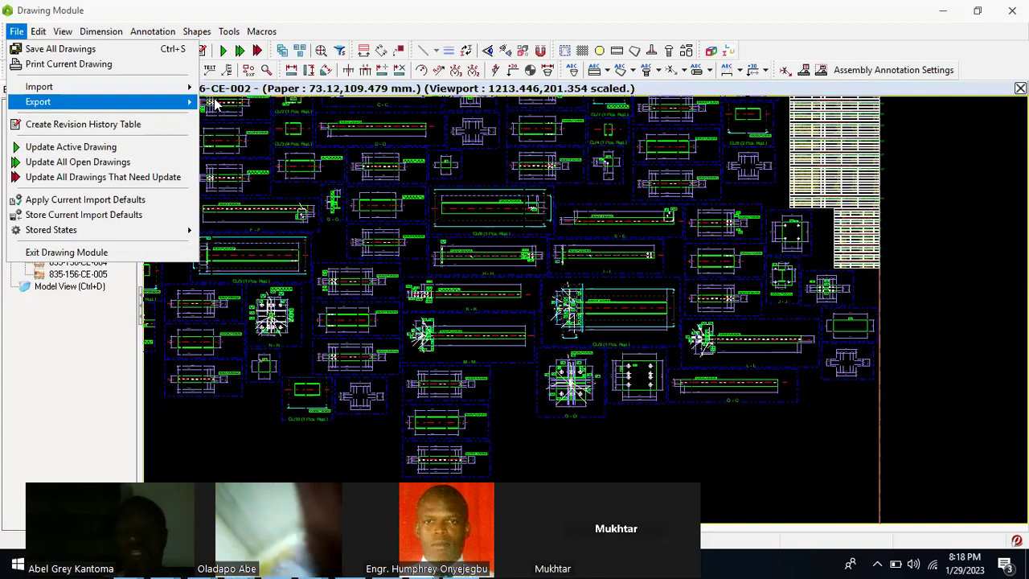
pyautogui.click(283, 128)
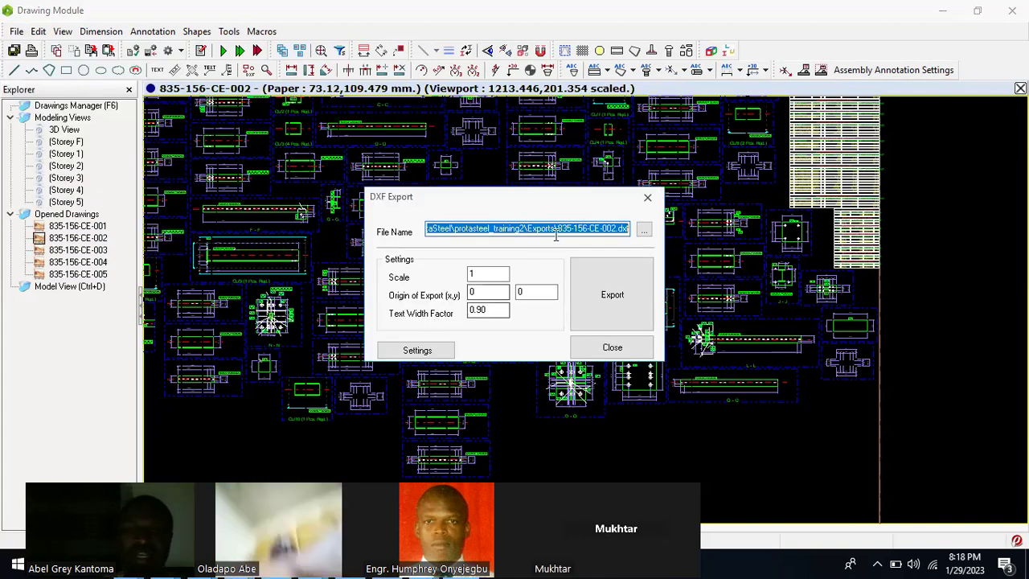
pyautogui.click(651, 275)
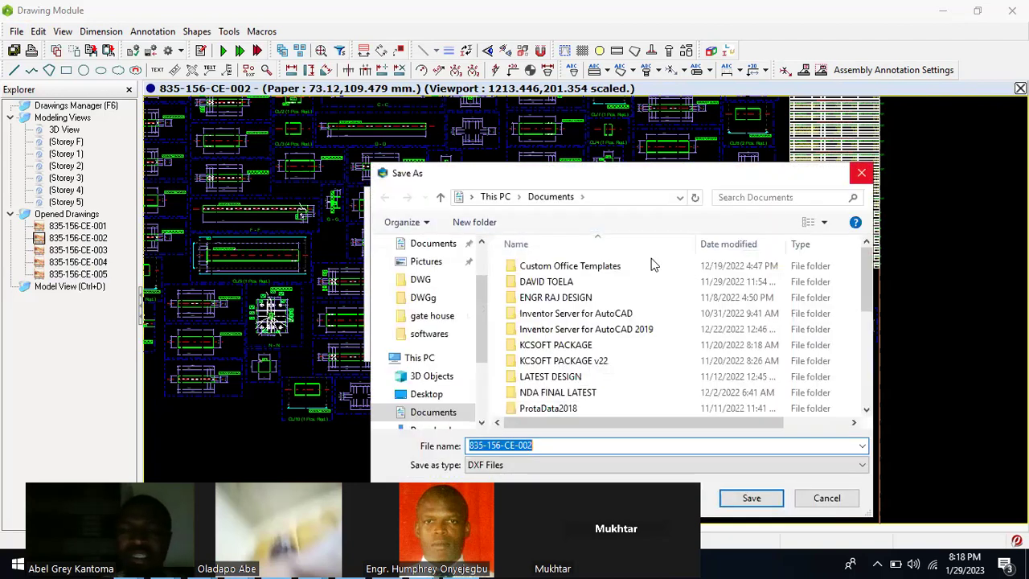
pyautogui.press('Return')
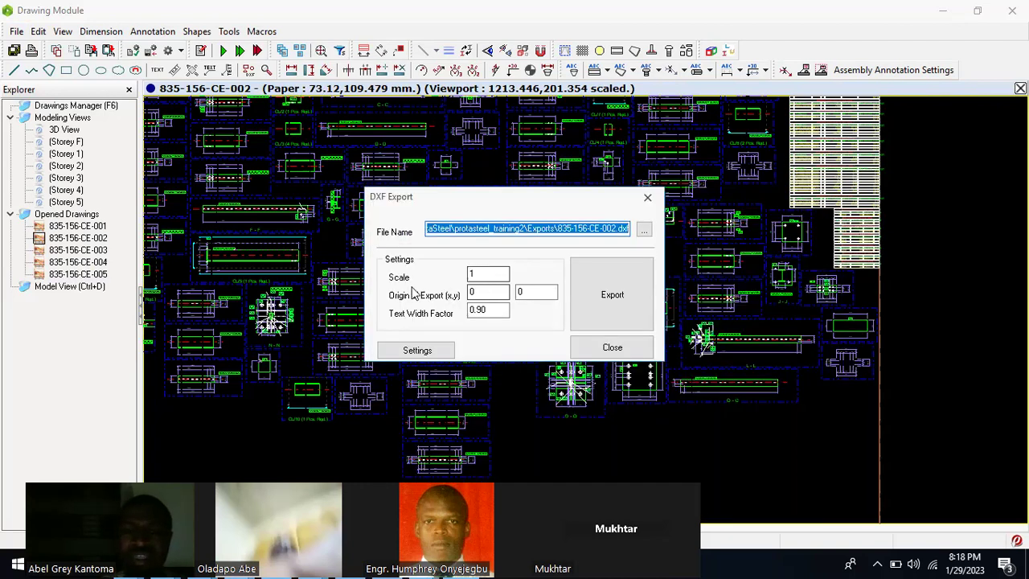
pyautogui.click(480, 274)
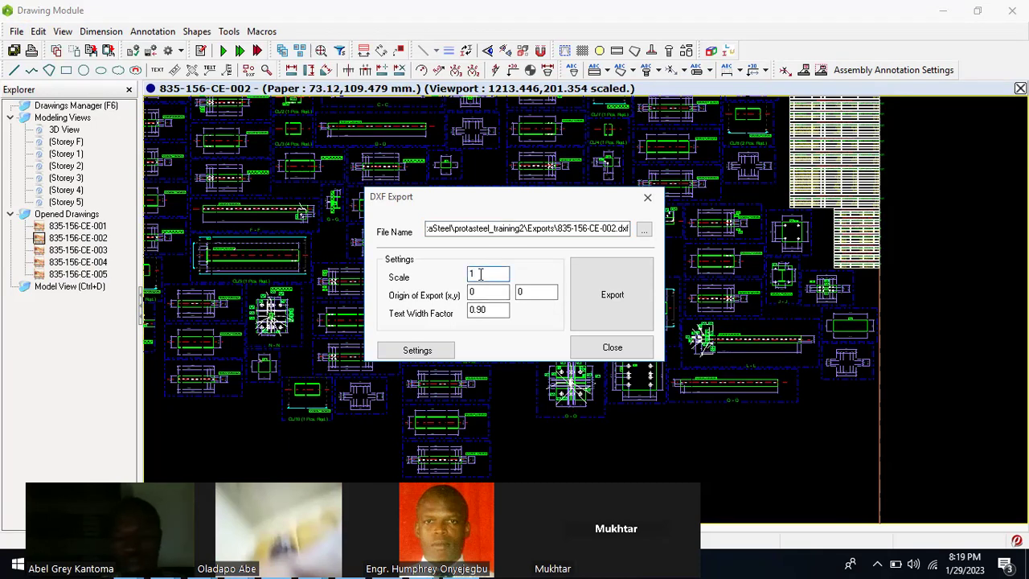
pyautogui.write('00')
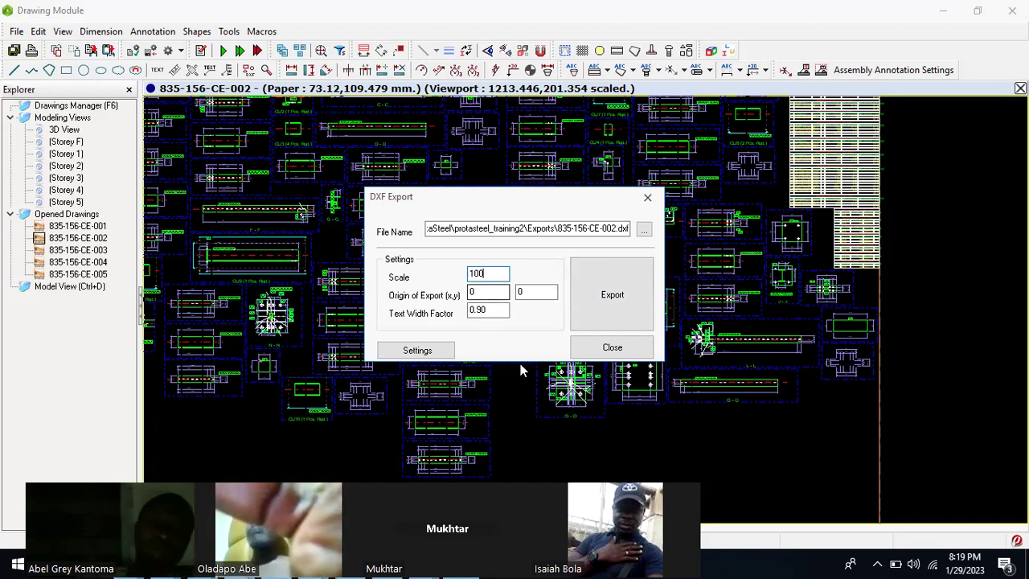
# Step: Browse the Documents folder for an export destination and select the LATEST DESIGN folder
pyautogui.click(643, 232)
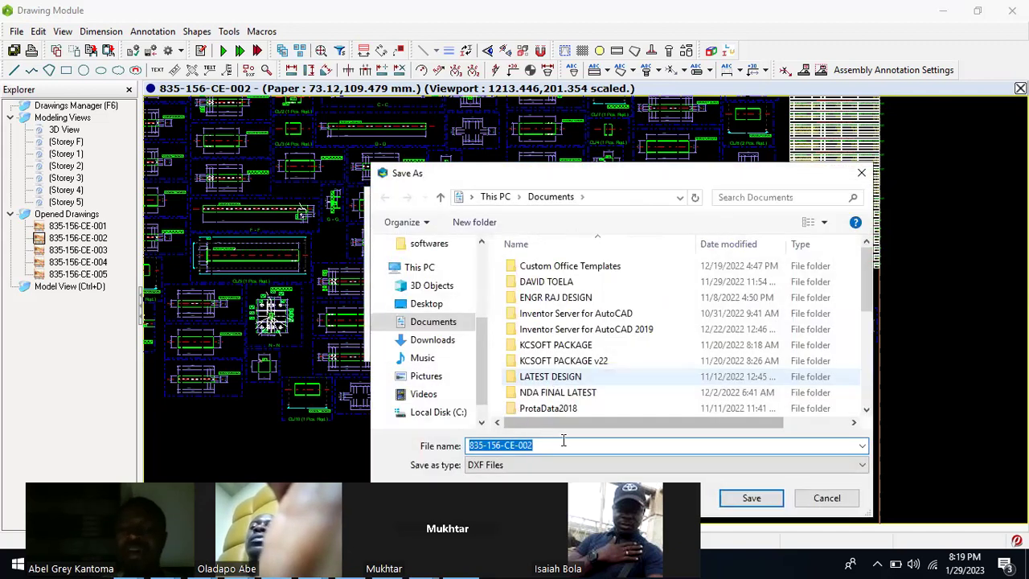
pyautogui.scroll(4, 485, 338)
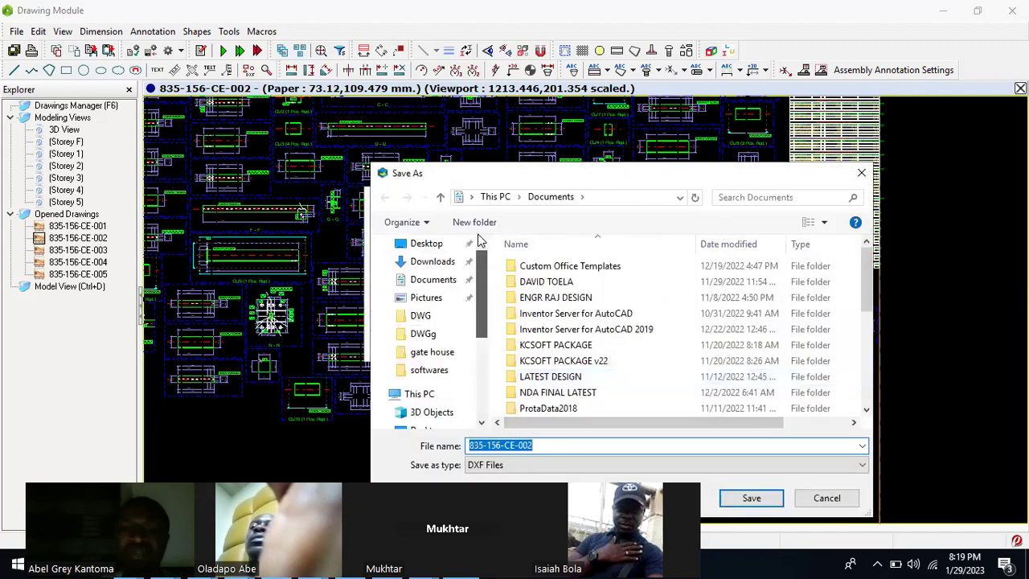
pyautogui.scroll(-5, 497, 334)
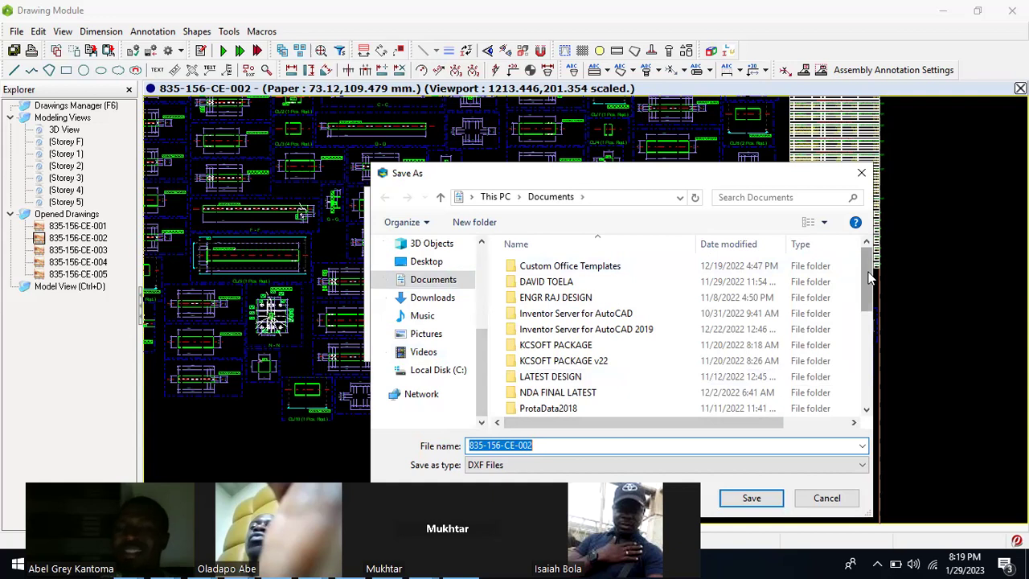
pyautogui.moveTo(868, 277); pyautogui.dragTo(863, 315)
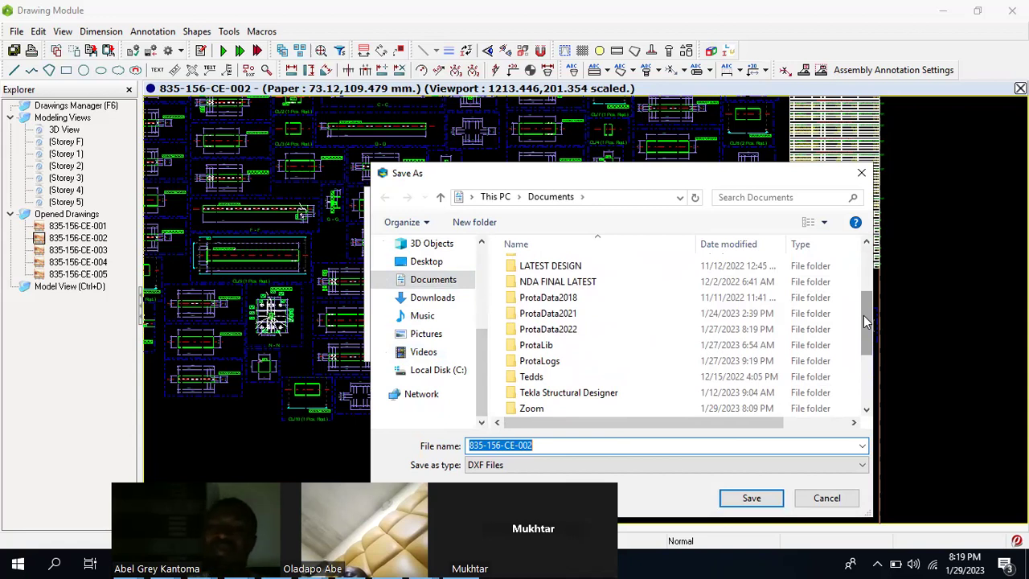
pyautogui.click(539, 270)
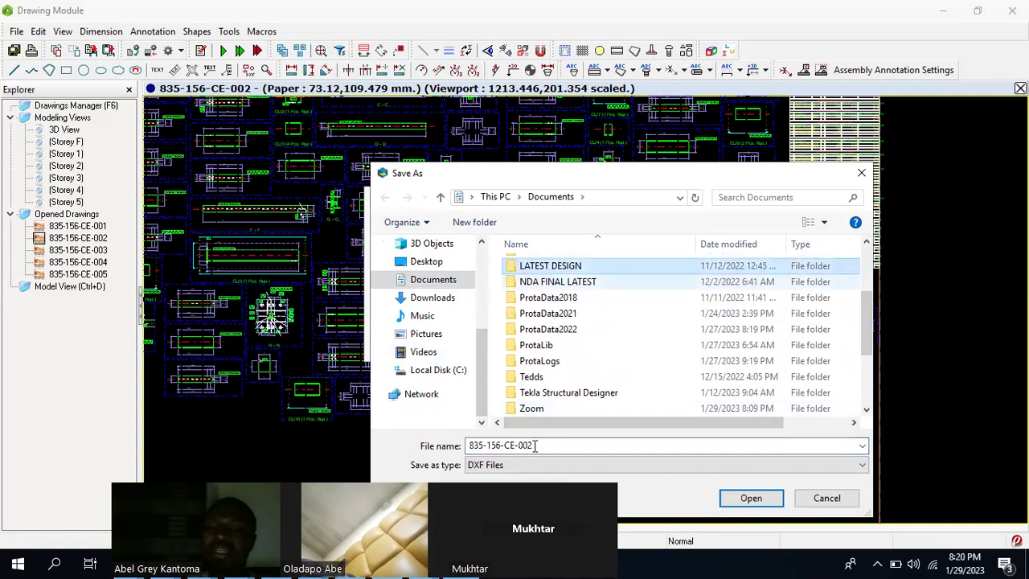
# Step: Enter prace as the DXF file name and open the LATEST DESIGN folder as the save location
pyautogui.moveTo(542, 441); pyautogui.dragTo(460, 459)
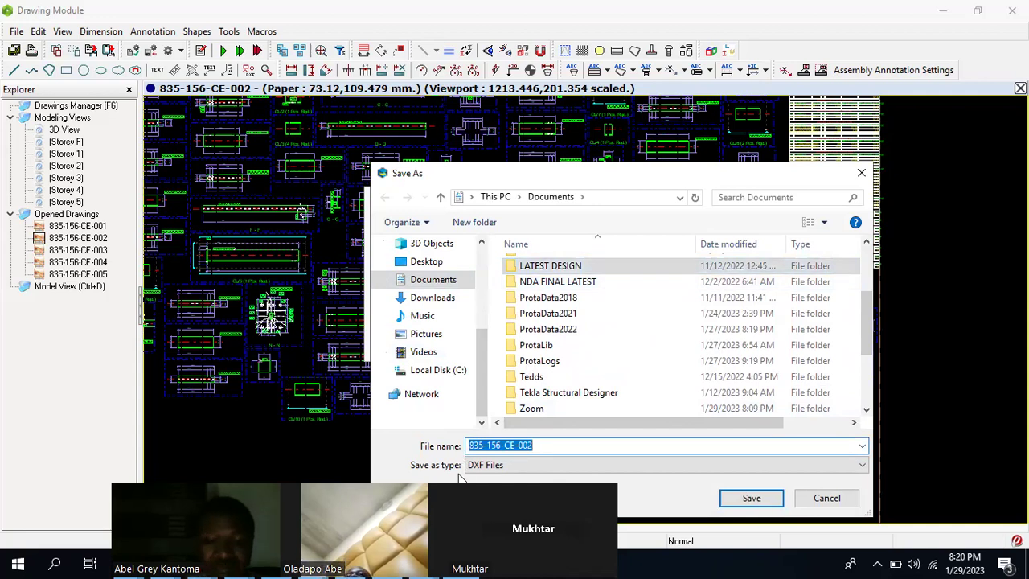
pyautogui.moveTo(460, 564)
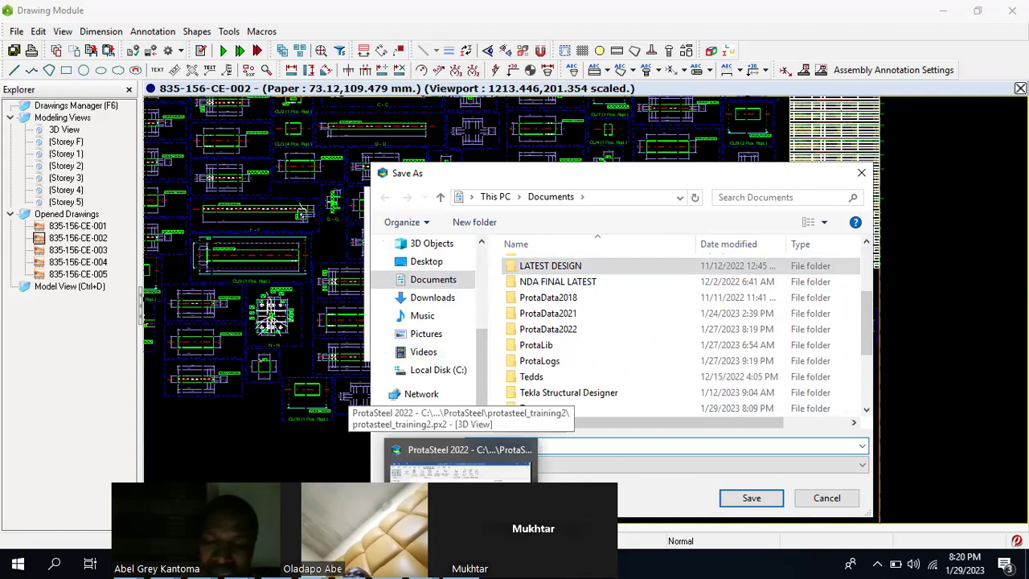
pyautogui.write('pr')
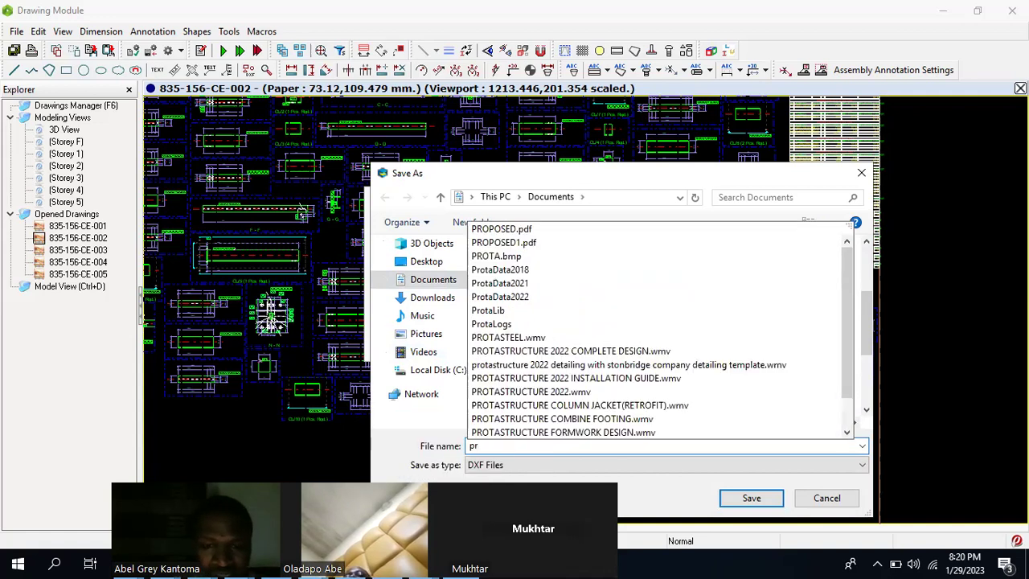
pyautogui.write('ace')
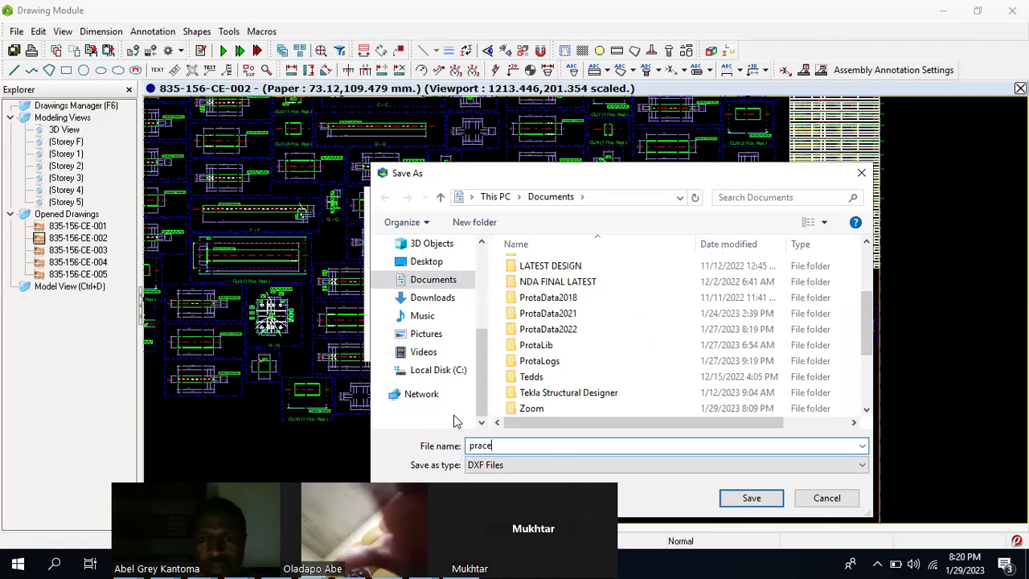
pyautogui.click(757, 493)
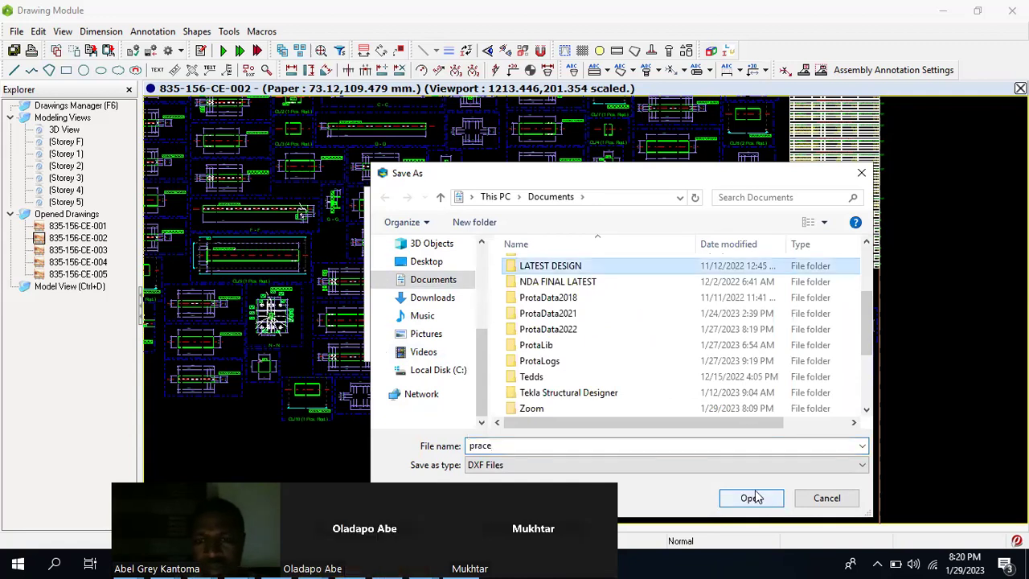
pyautogui.click(755, 498)
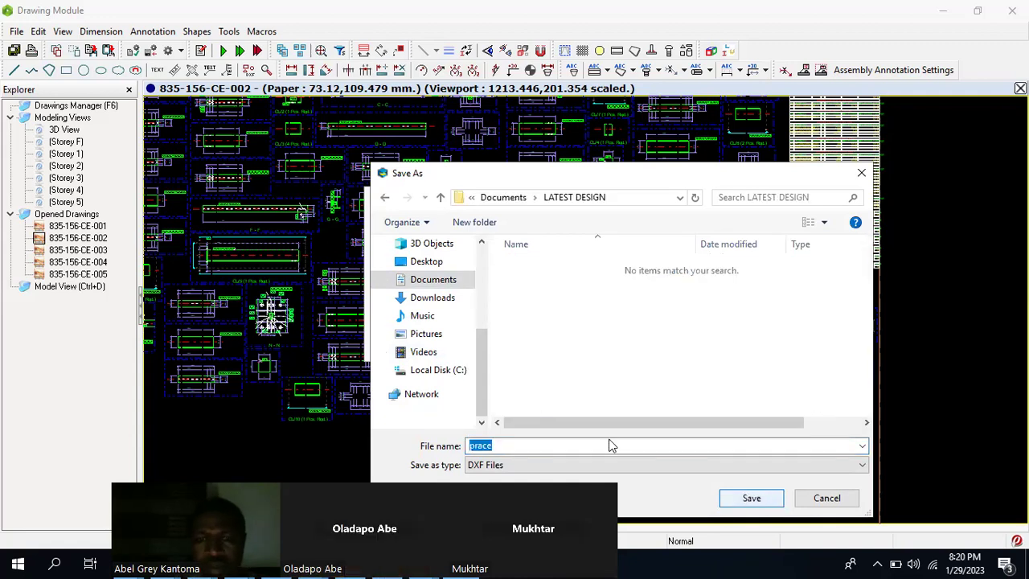
# Step: Correct the DXF file name to practice and accept it as the export file
pyautogui.click(546, 445)
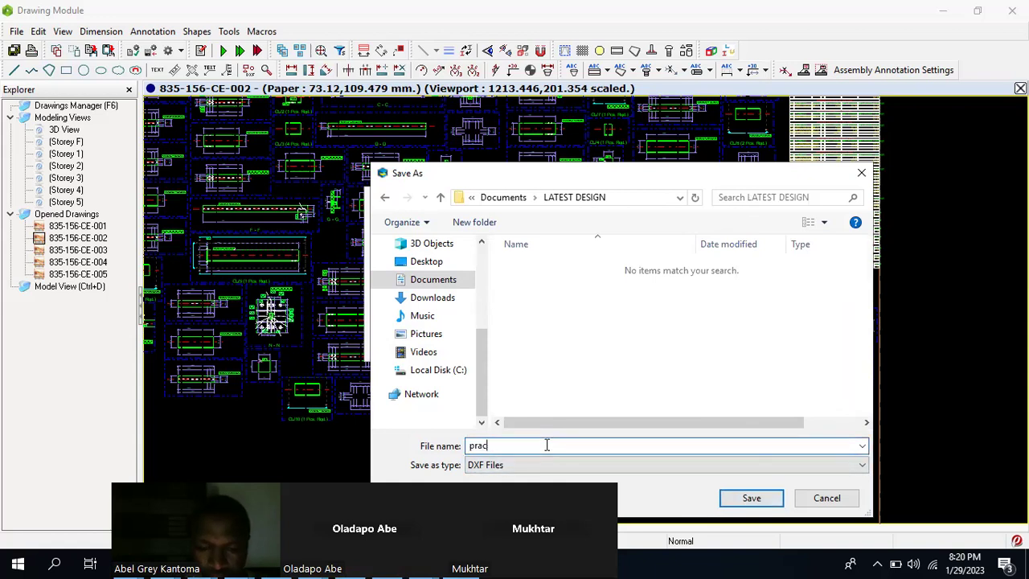
pyautogui.write('ce')
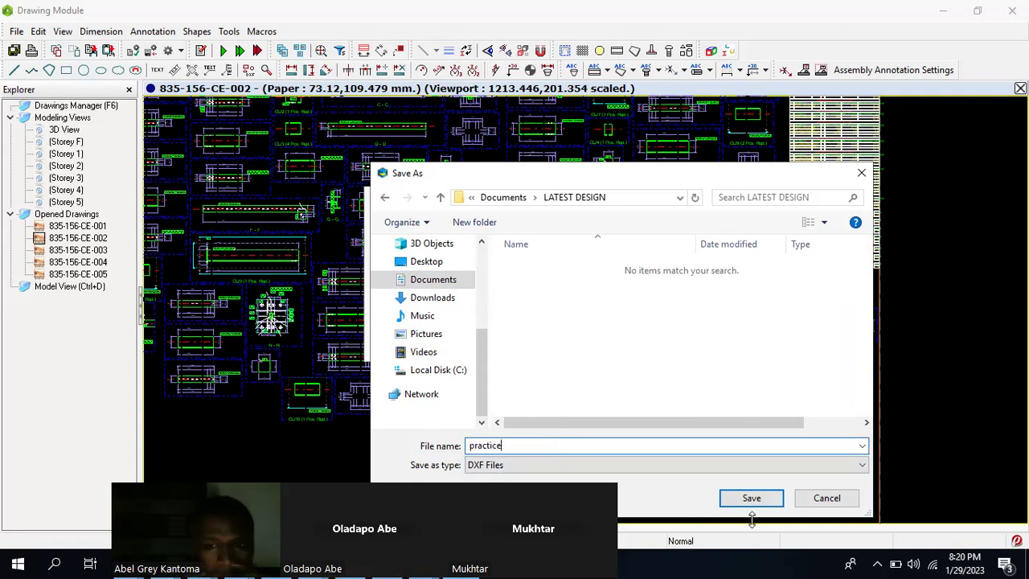
pyautogui.click(750, 498)
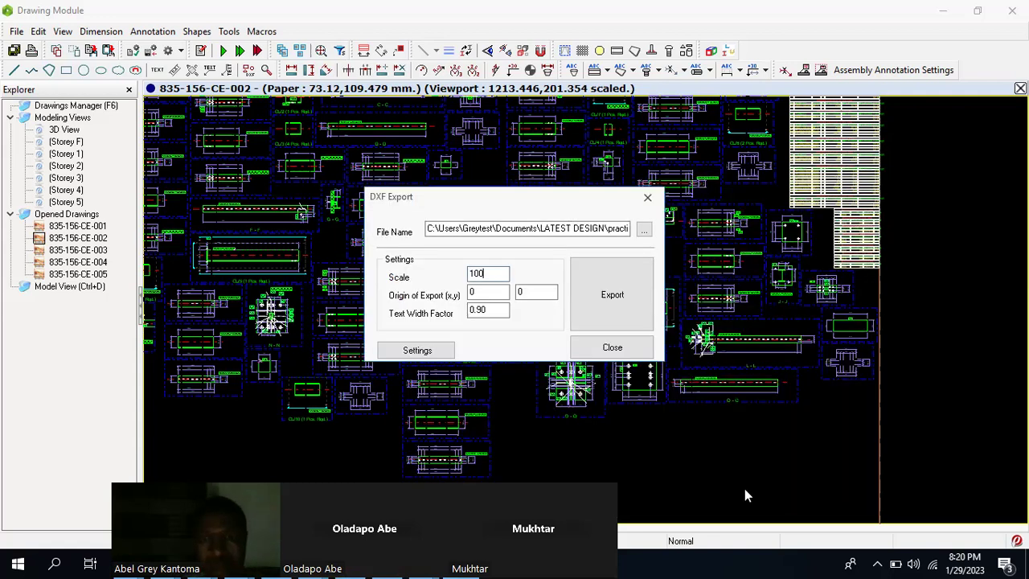
# Step: Export drawing 835-156-CE-002 to the practice DXF file in the LATEST DESIGN folder
pyautogui.doubleClick(601, 229)
pyautogui.click(585, 298)
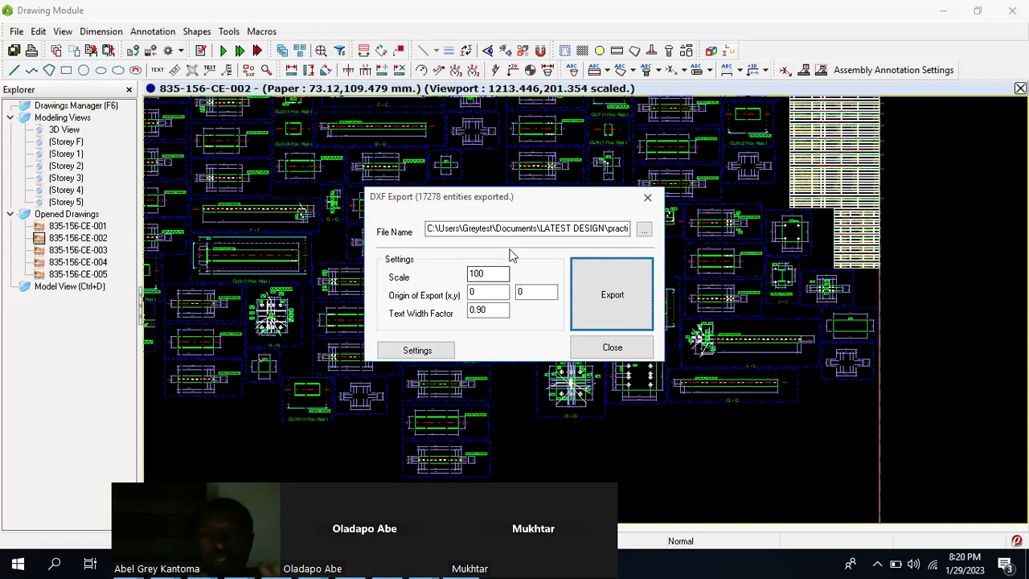
pyautogui.click(617, 228)
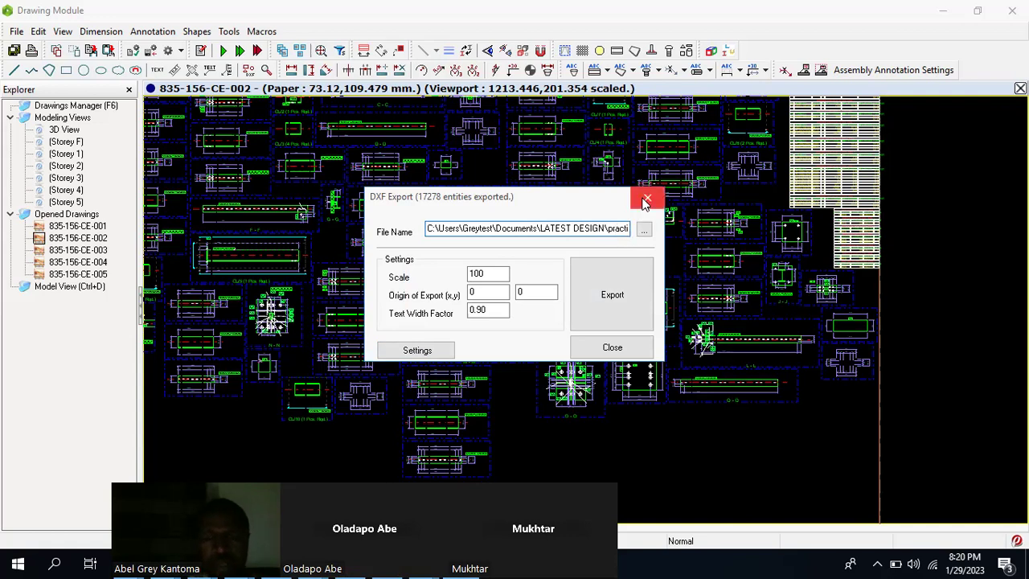
# Step: Close the DXF export dialog and open the exported practice file from the LATEST DESIGN folder in AutoCAD LT
pyautogui.click(646, 200)
pyautogui.click(20, 563)
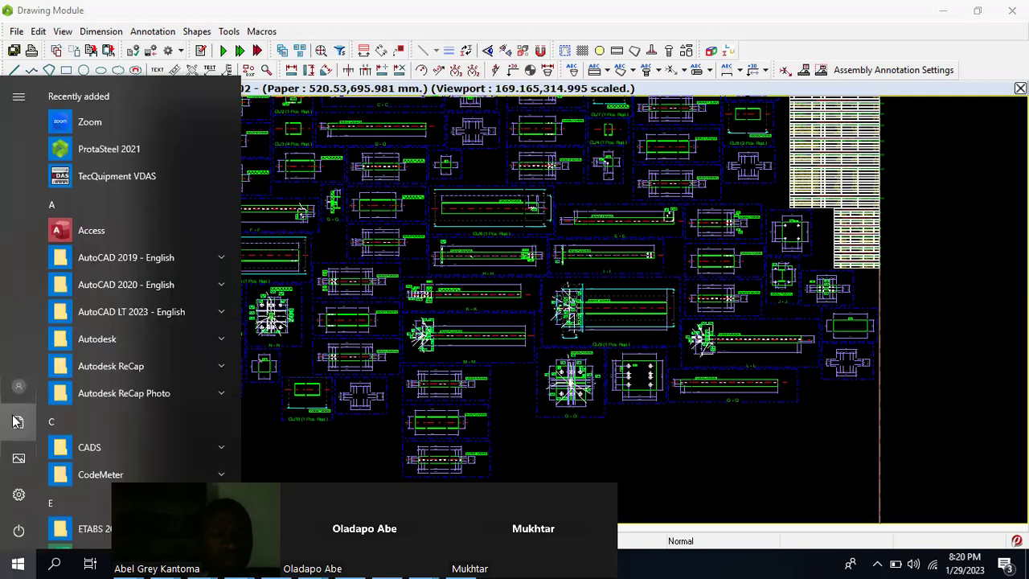
pyautogui.click(190, 206)
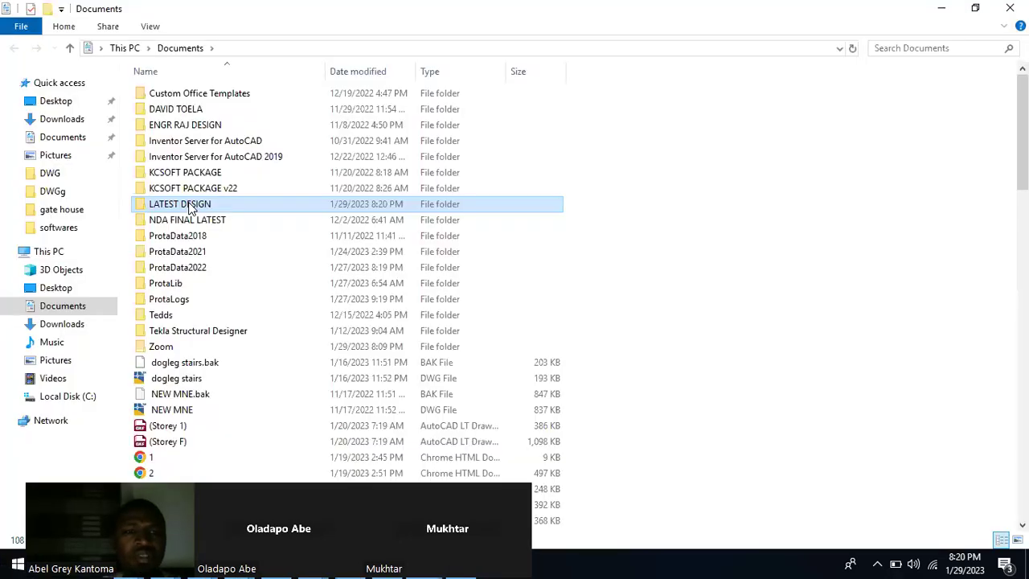
pyautogui.click(163, 376)
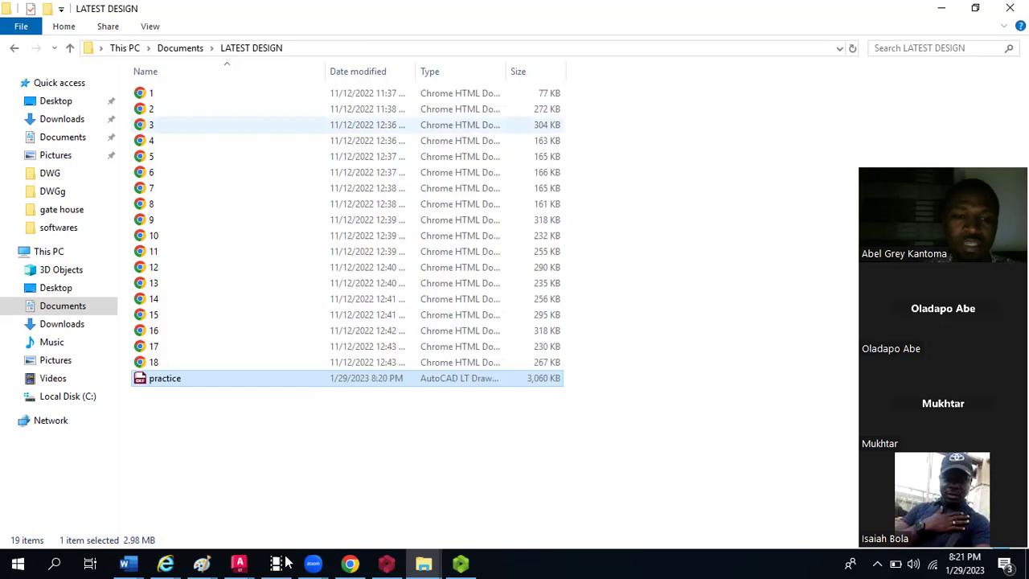
pyautogui.moveTo(239, 563)
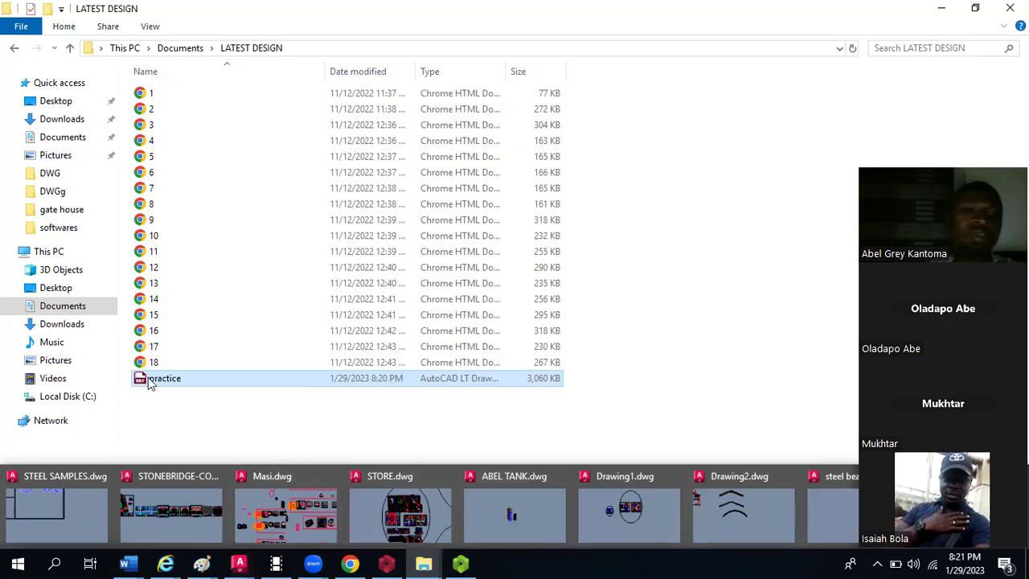
pyautogui.doubleClick(231, 377)
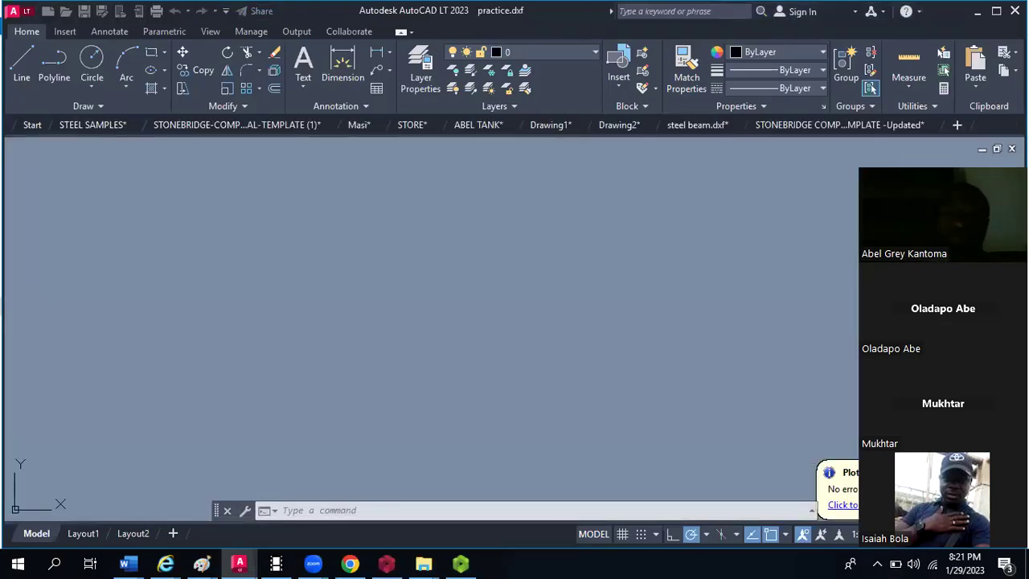
# Step: Zoom practice.dxf to its extents and inspect the assembly details along the upper edge of the sheet
pyautogui.write('z')
pyautogui.press('Return')
pyautogui.write('e')
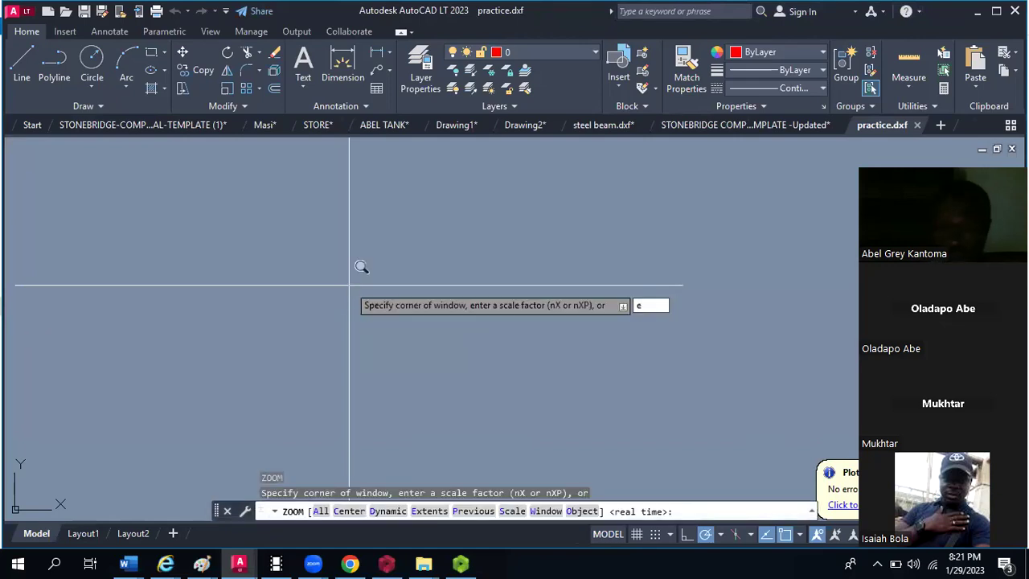
pyautogui.press('Return')
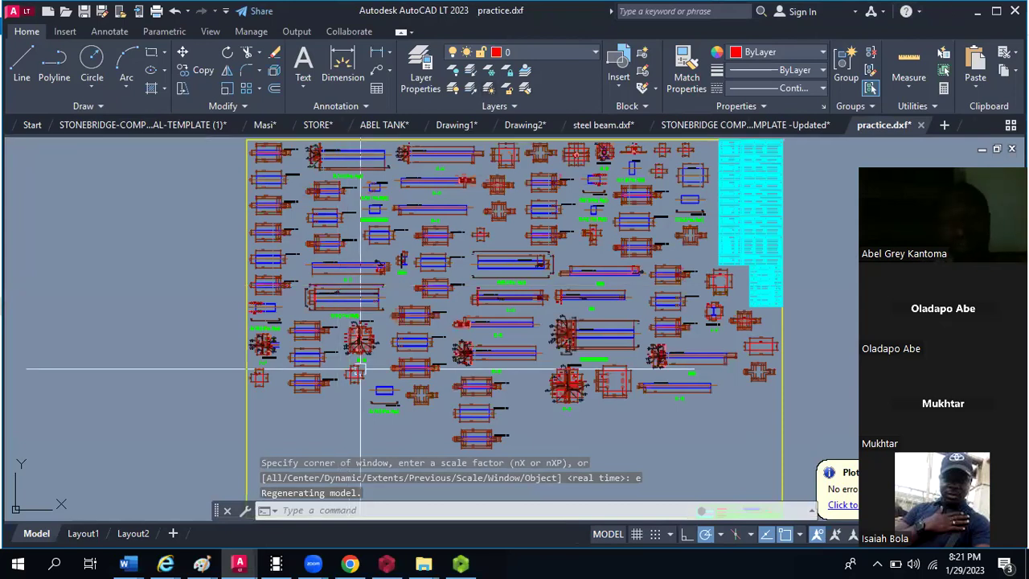
pyautogui.moveTo(366, 370); pyautogui.dragTo(393, 464, button='middle')
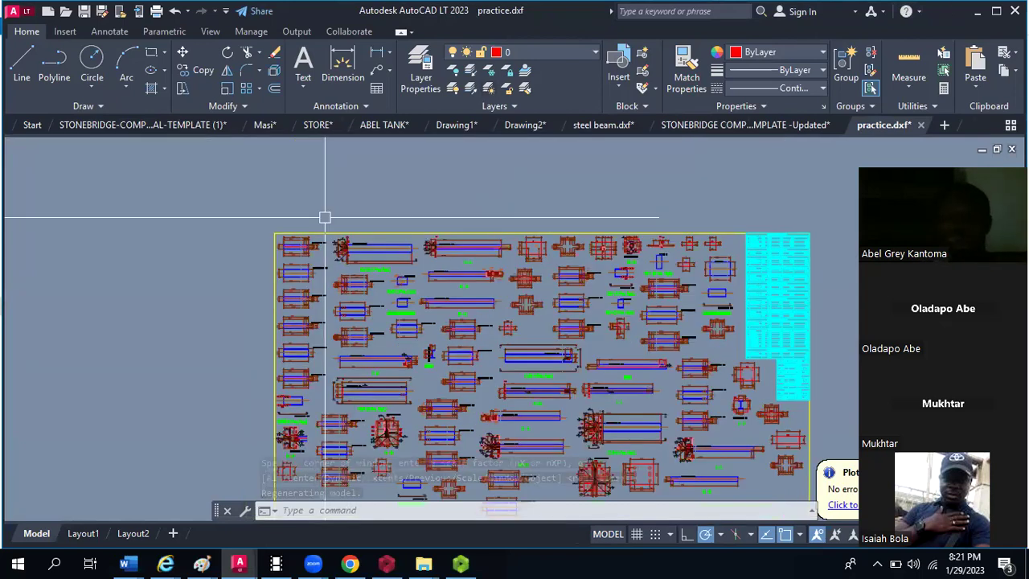
pyautogui.scroll(2, 325, 217)
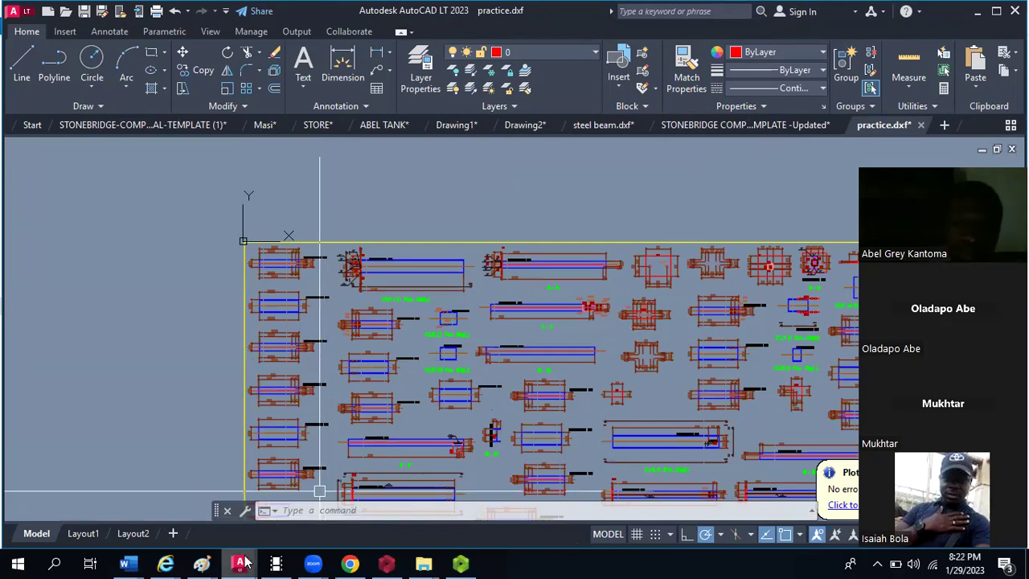
# Step: Switch to ProtaStructure and examine the 3D tower model from several angles, including its bracing, columns, platform and footings
pyautogui.moveTo(387, 563)
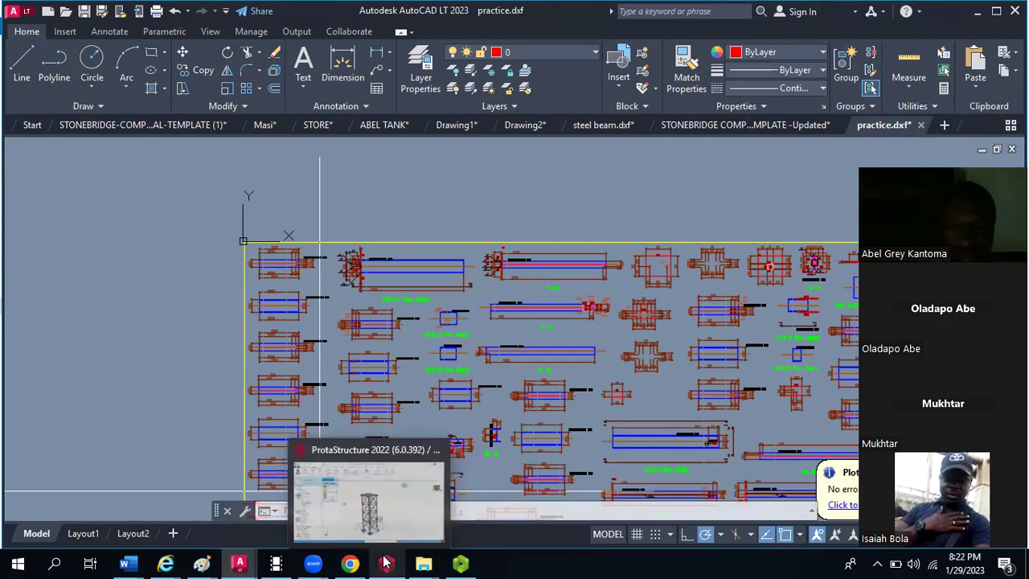
pyautogui.click(386, 518)
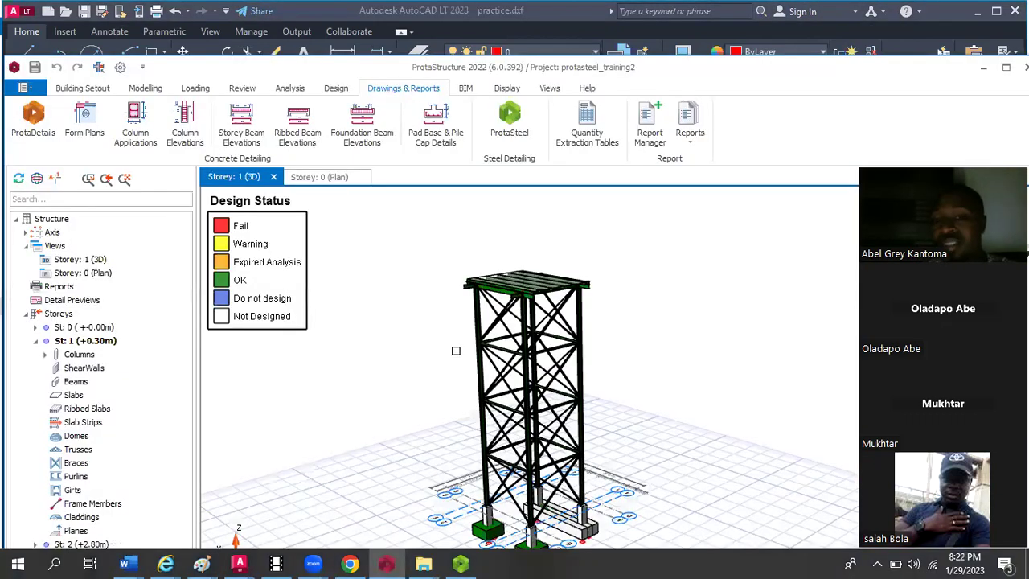
pyautogui.scroll(-4, 500, 375)
pyautogui.moveTo(499, 370); pyautogui.dragTo(556, 379, button='middle')
pyautogui.scroll(3, 510, 376)
pyautogui.moveTo(702, 417); pyautogui.dragTo(705, 433, button='middle')
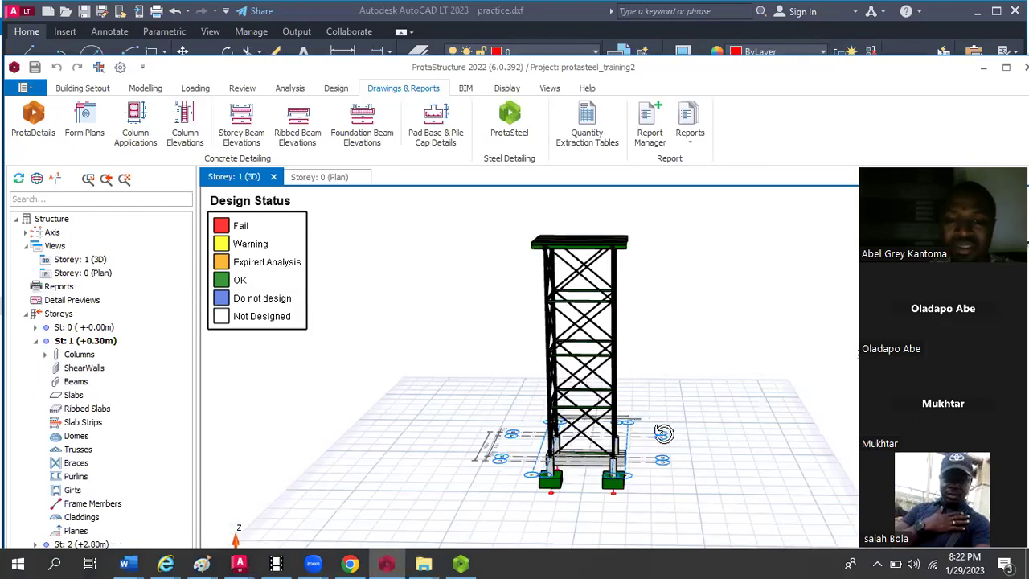
pyautogui.scroll(3, 532, 452)
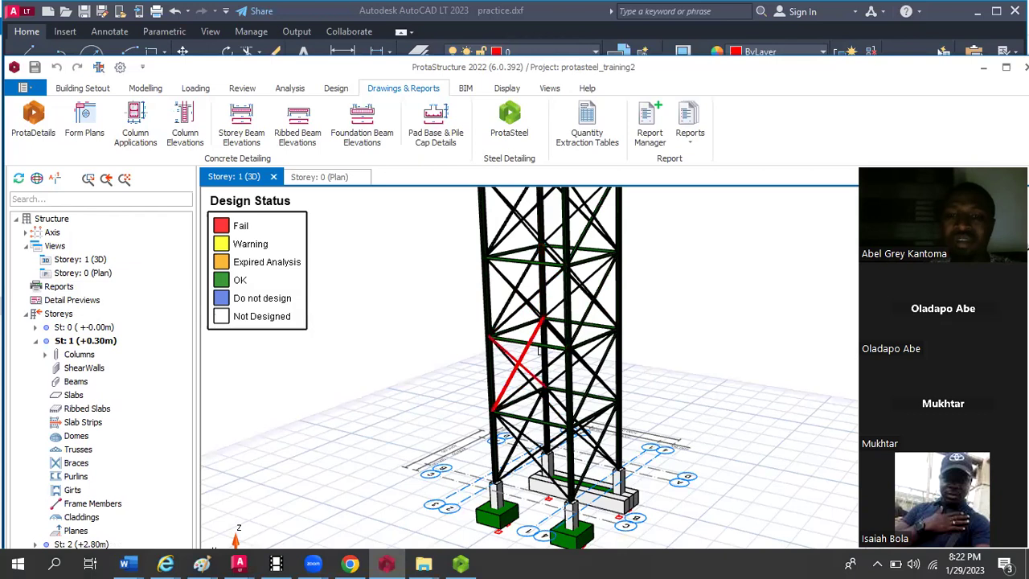
pyautogui.moveTo(570, 322)
pyautogui.moveTo(575, 460)
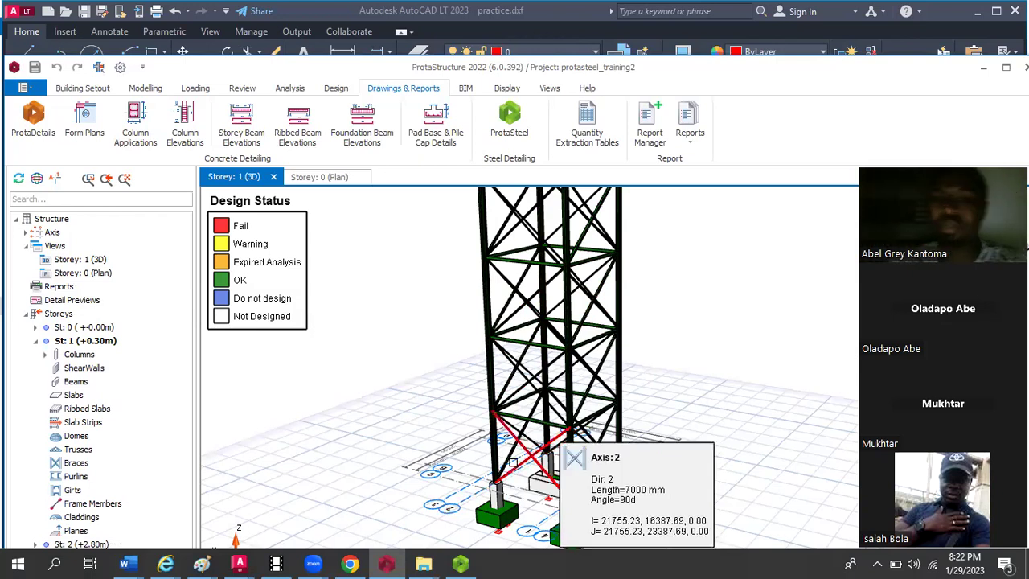
pyautogui.scroll(-3, 567, 488)
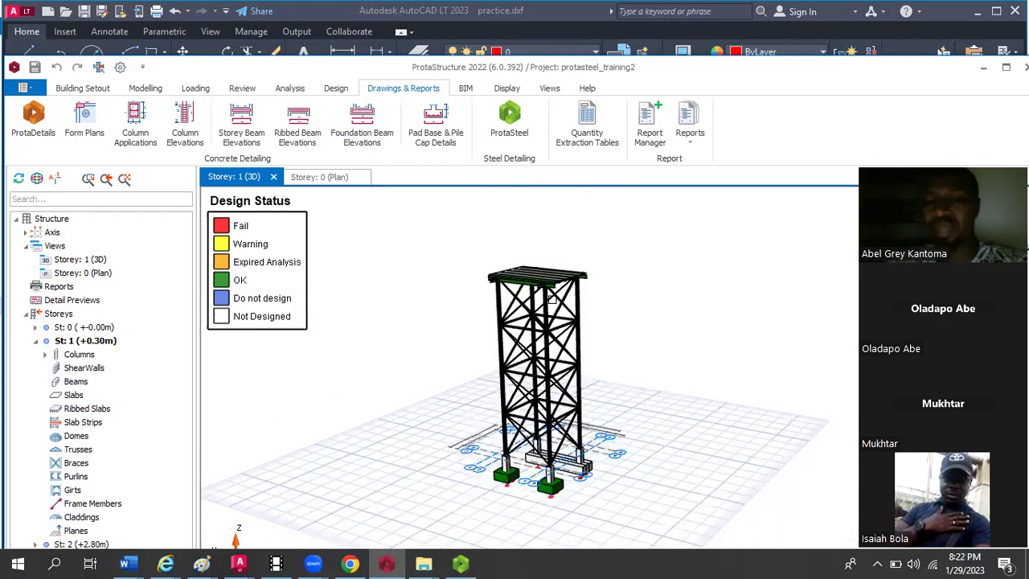
pyautogui.scroll(3, 550, 299)
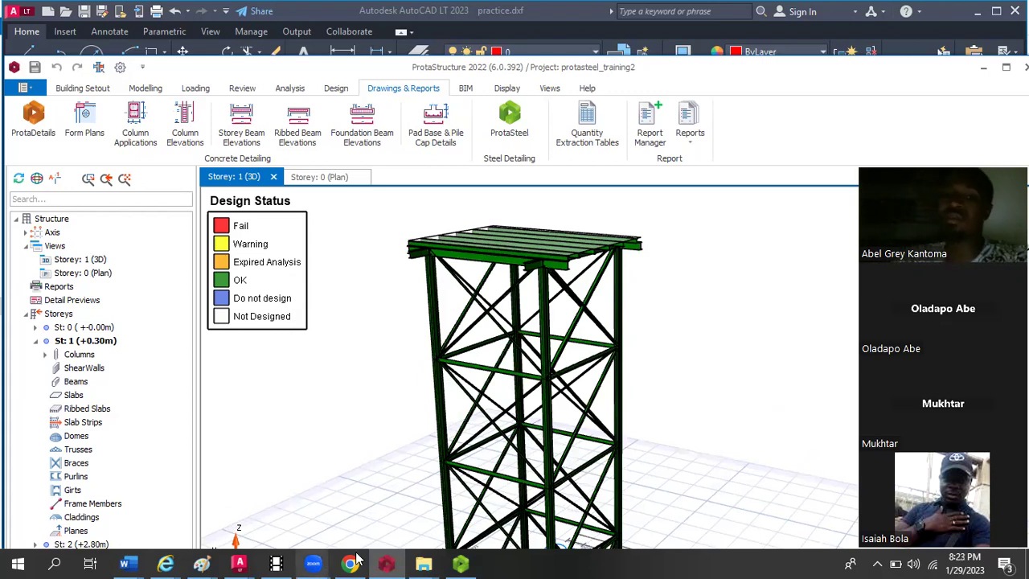
pyautogui.scroll(-2, 490, 362)
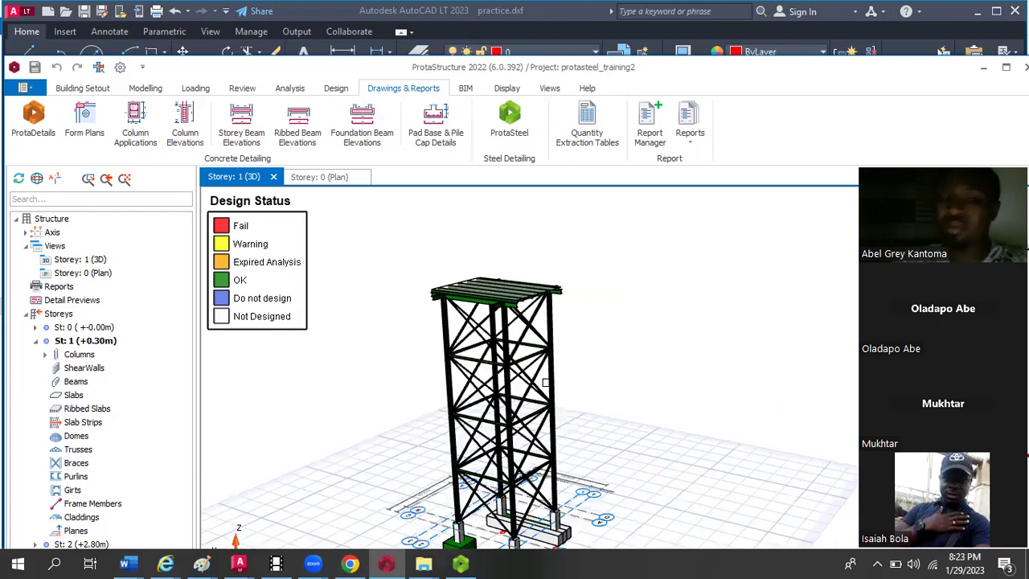
pyautogui.scroll(1, 514, 383)
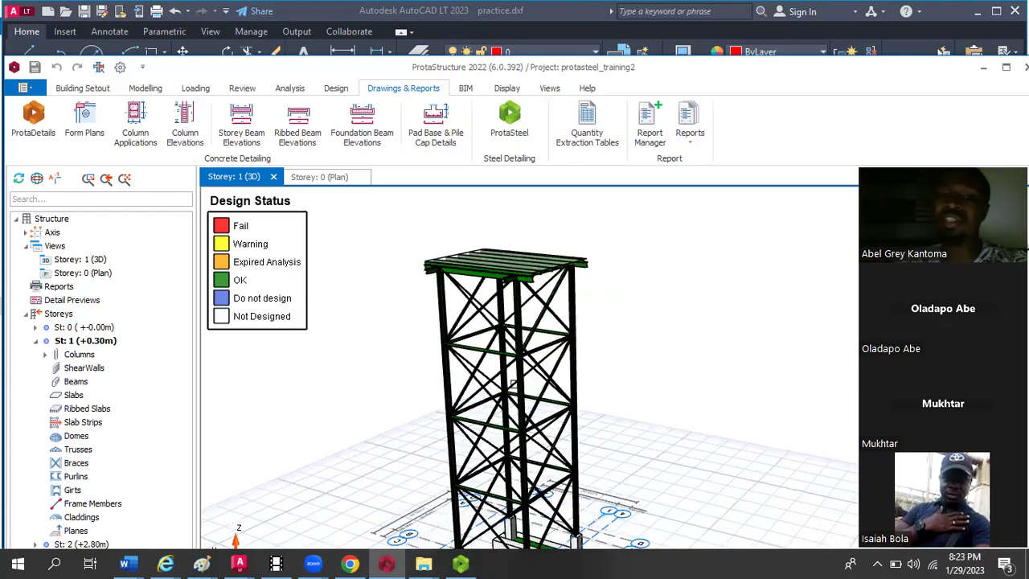
pyautogui.moveTo(539, 410)
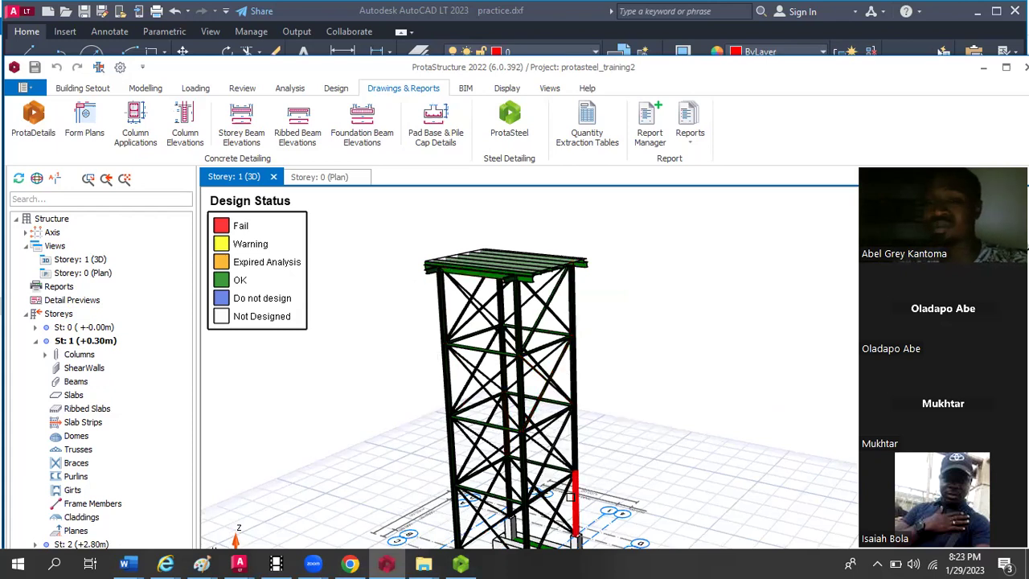
pyautogui.moveTo(570, 496)
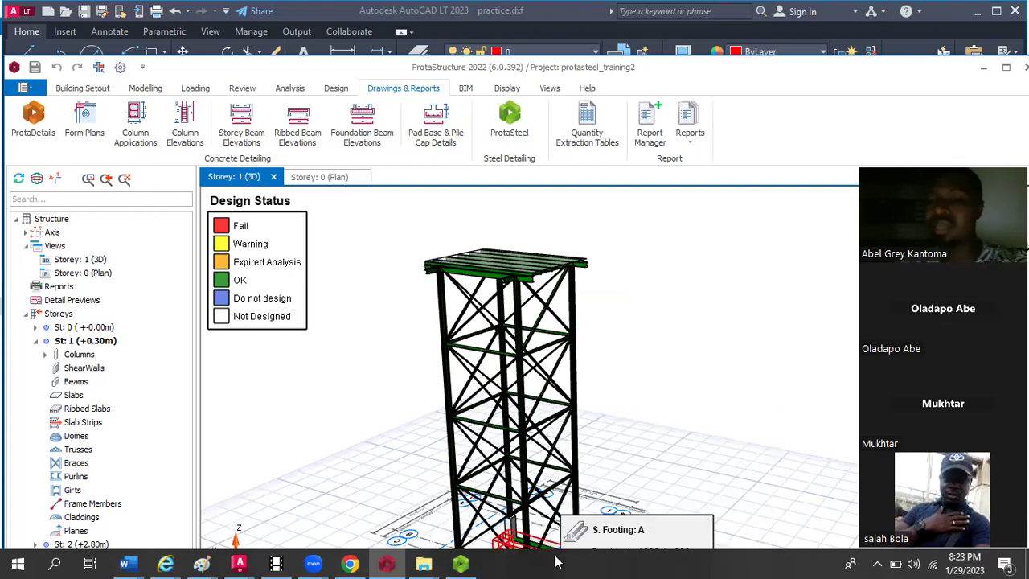
pyautogui.moveTo(313, 563)
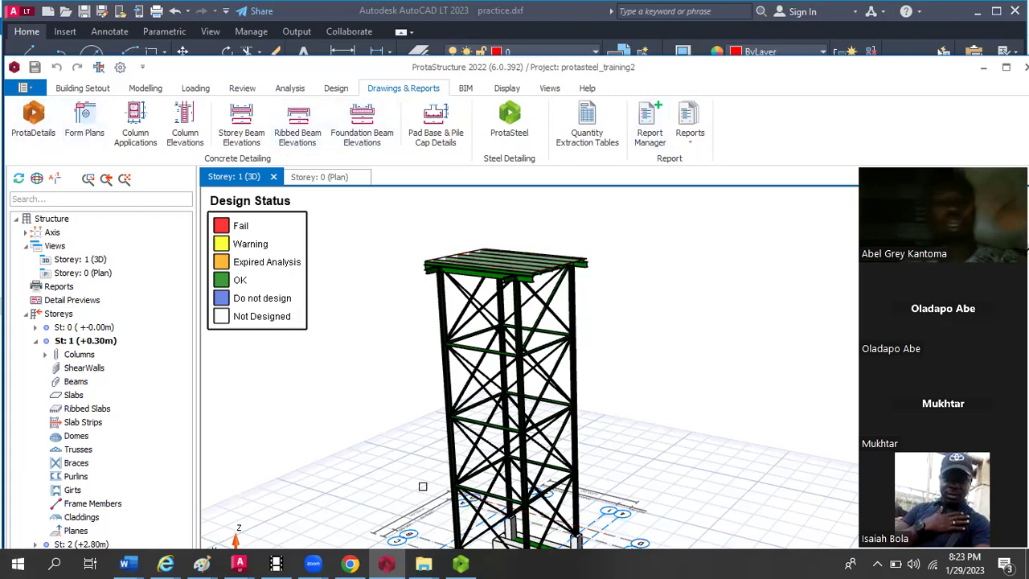
# Step: Switch back to the ProtaSteel Drawing Module and open the Drawings Manager
pyautogui.click(461, 563)
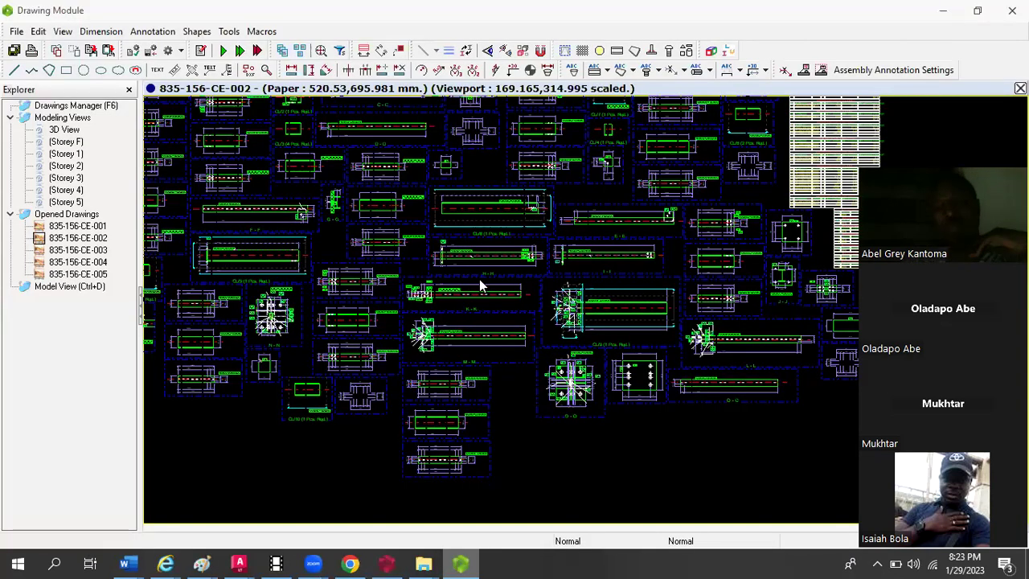
pyautogui.click(68, 203)
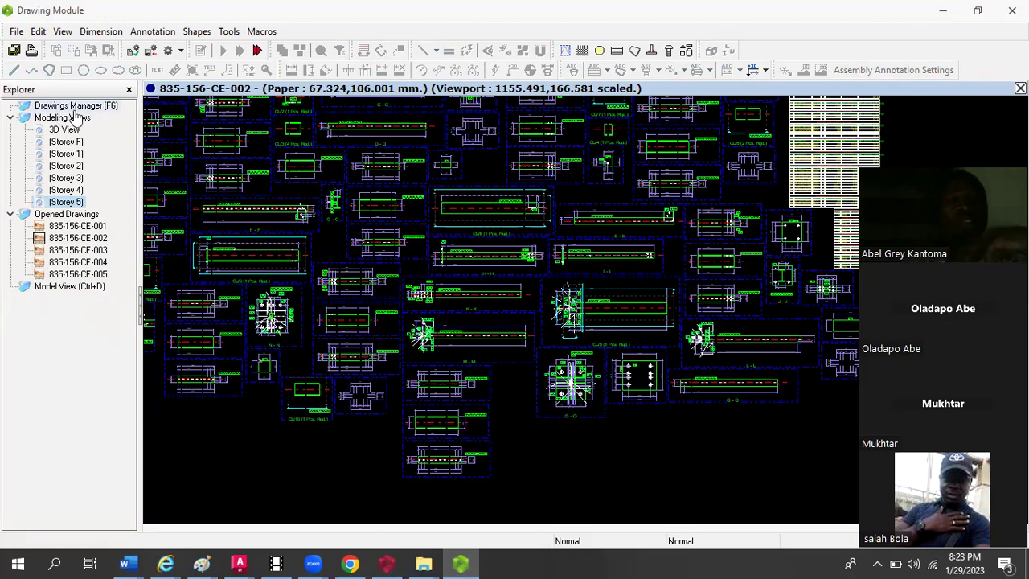
pyautogui.doubleClick(75, 107)
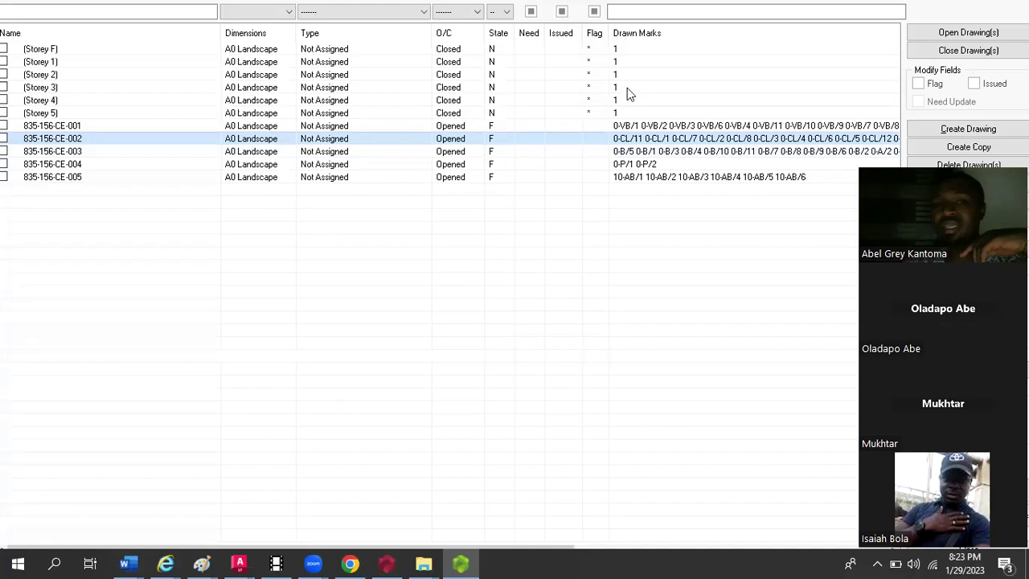
# Step: Select the Storey F and Storey 1 to Storey 5 drawings in the drawing list and open them together
pyautogui.click(680, 49)
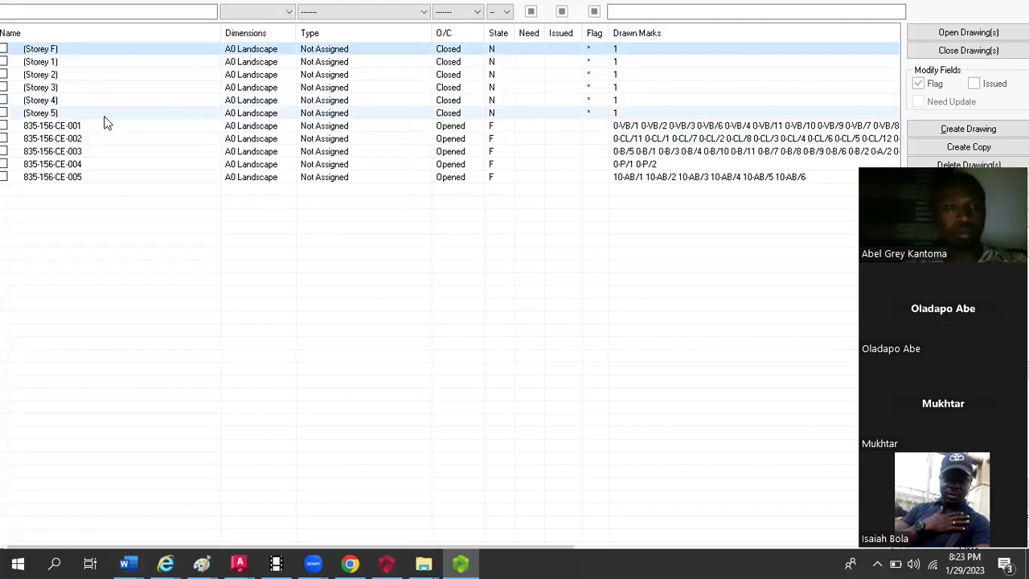
pyautogui.keyDown('ctrl'); pyautogui.click(53, 64); pyautogui.keyUp('ctrl')
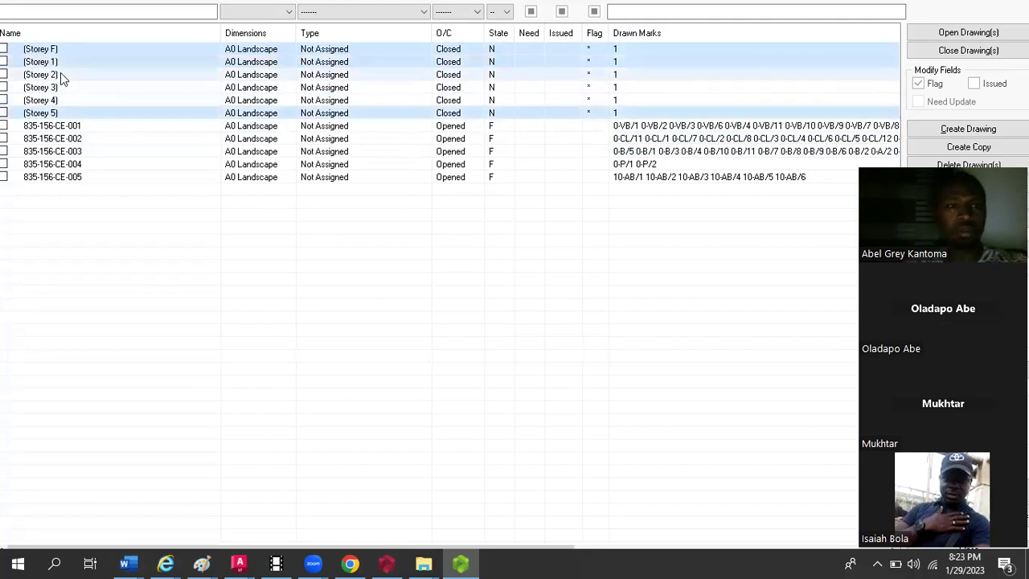
pyautogui.keyDown('ctrl'); pyautogui.click(60, 73); pyautogui.keyUp('ctrl')
pyautogui.keyDown('ctrl'); pyautogui.click(64, 90); pyautogui.keyUp('ctrl')
pyautogui.click(65, 99)
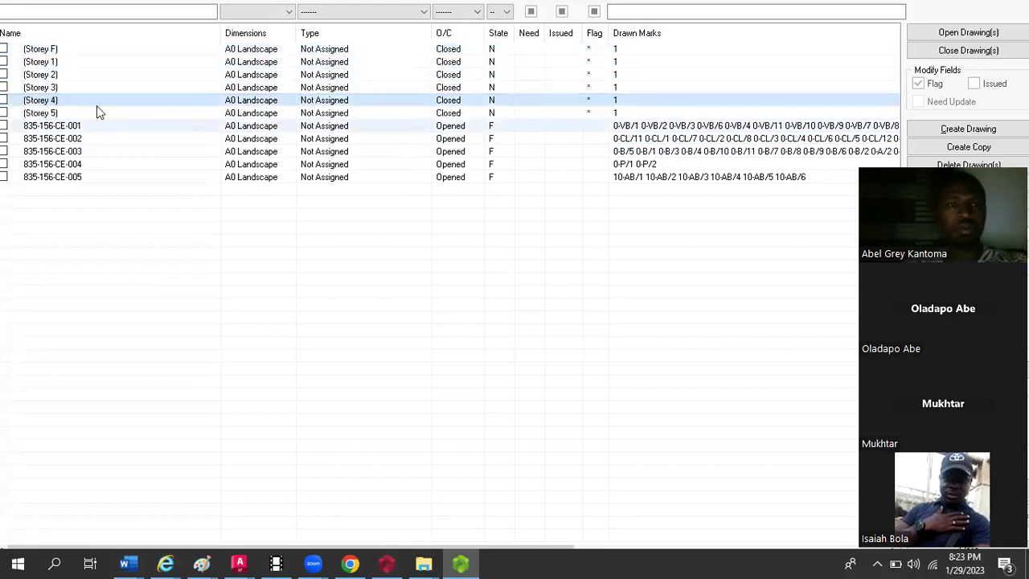
pyautogui.moveTo(55, 82); pyautogui.dragTo(53, 53)
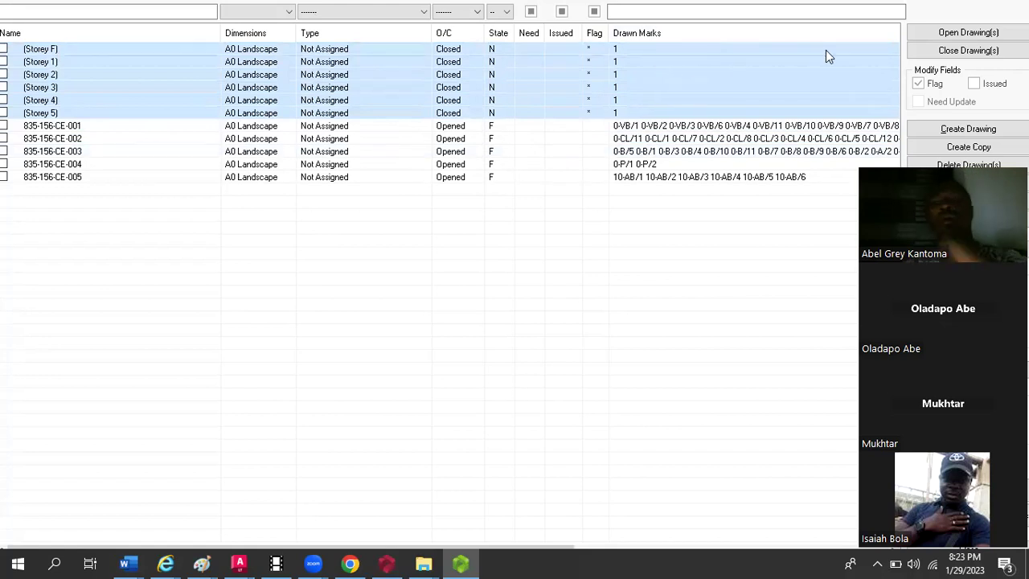
pyautogui.click(983, 35)
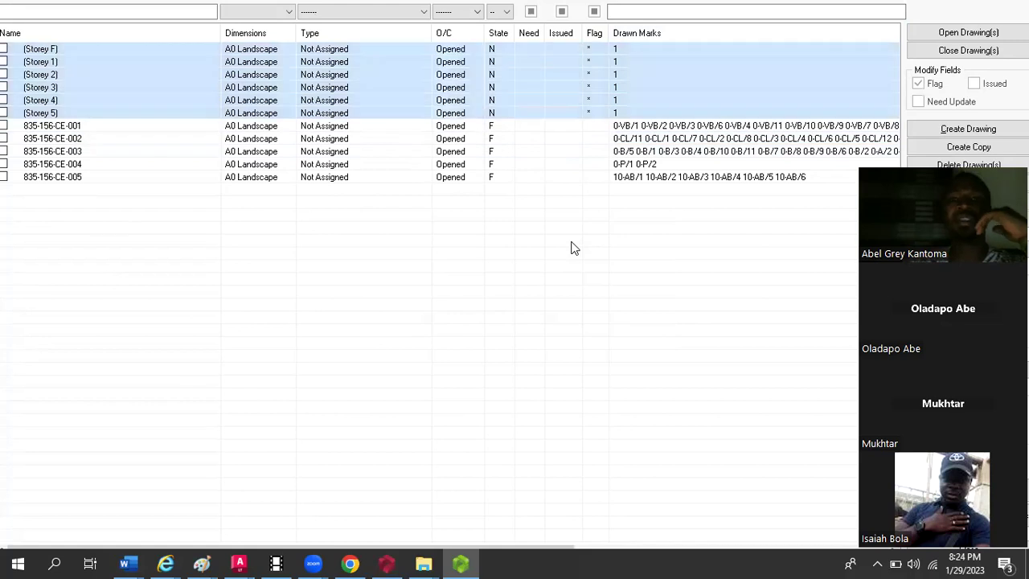
# Step: Clear the drawing selection and filter the list by paper dimensions, trying A3 and settling on A0
pyautogui.click(421, 289)
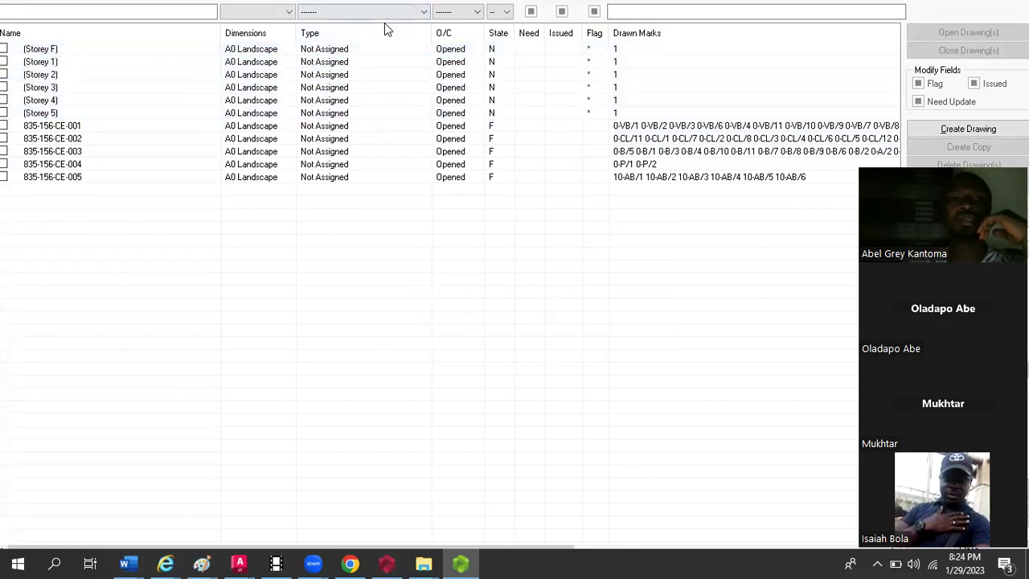
pyautogui.click(282, 13)
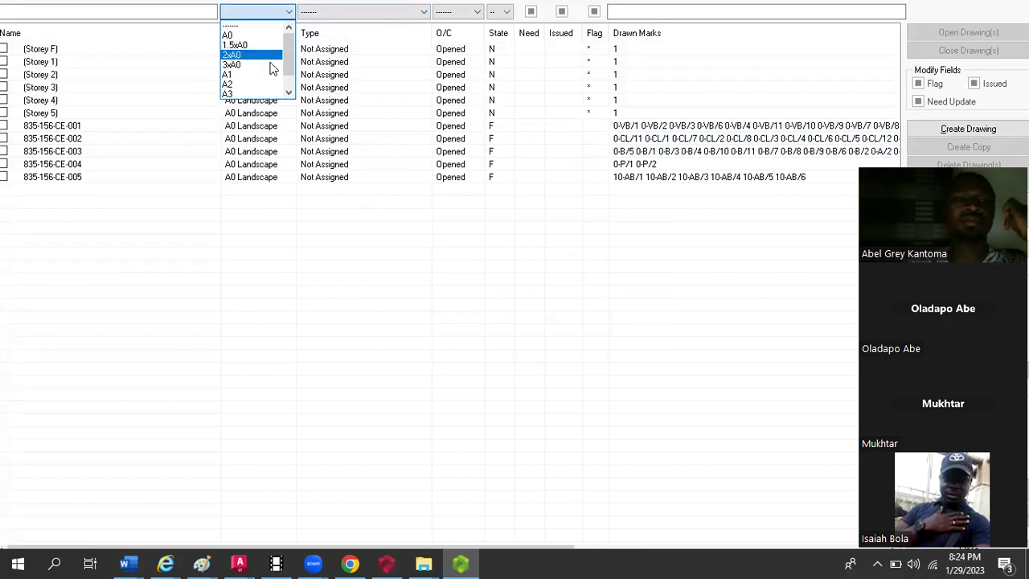
pyautogui.click(231, 95)
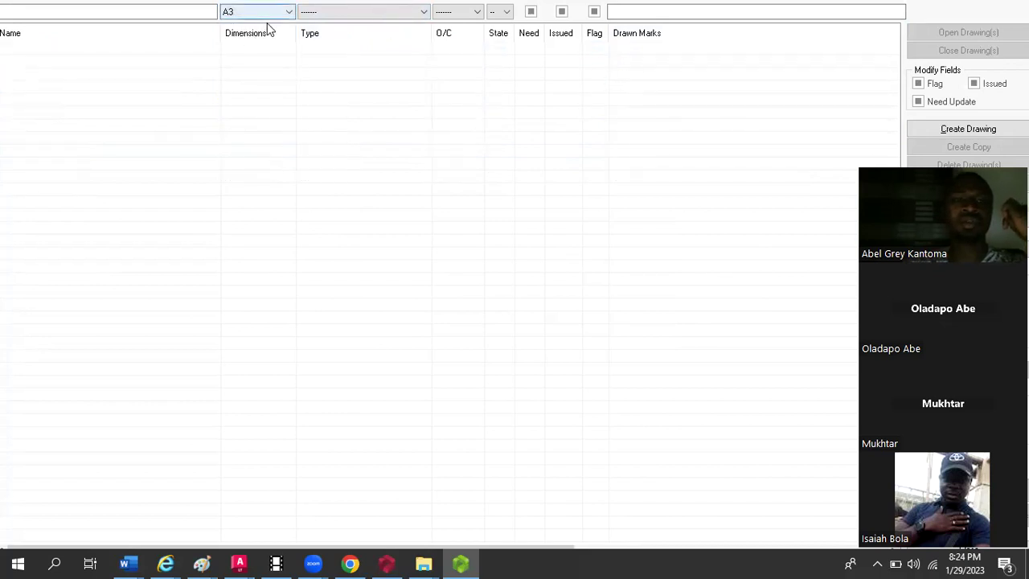
pyautogui.click(266, 12)
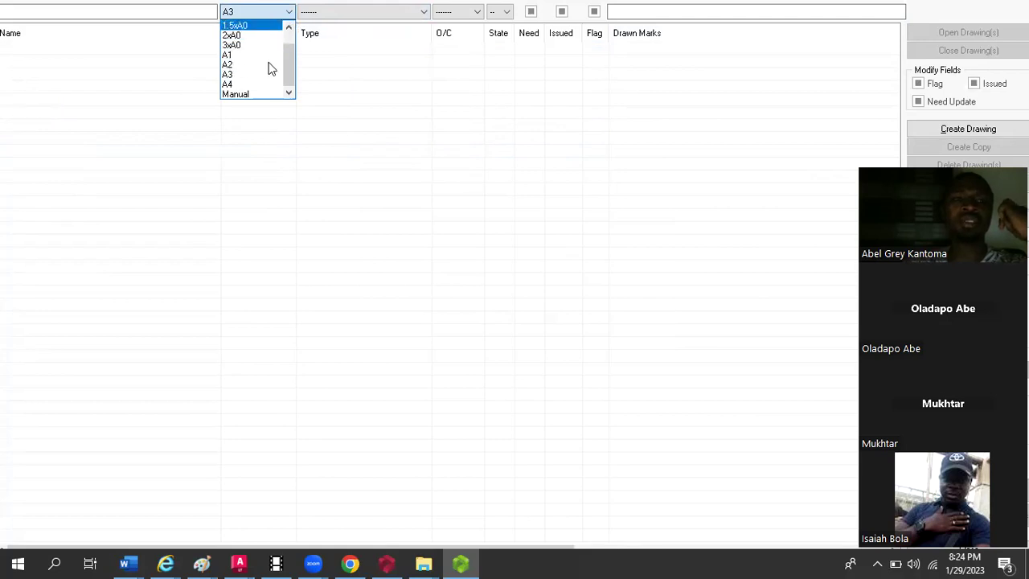
pyautogui.moveTo(292, 87); pyautogui.dragTo(297, 31)
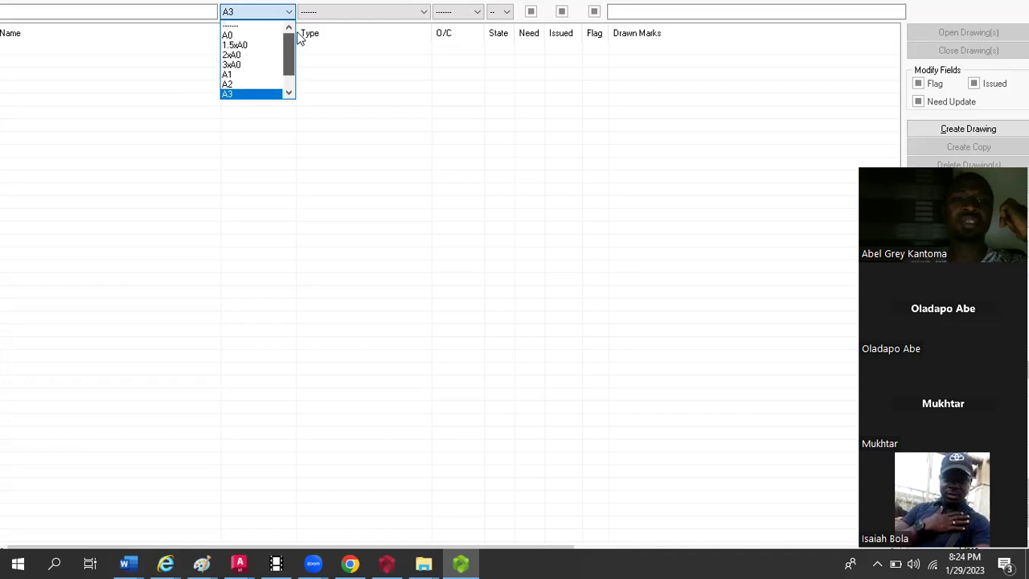
pyautogui.click(238, 35)
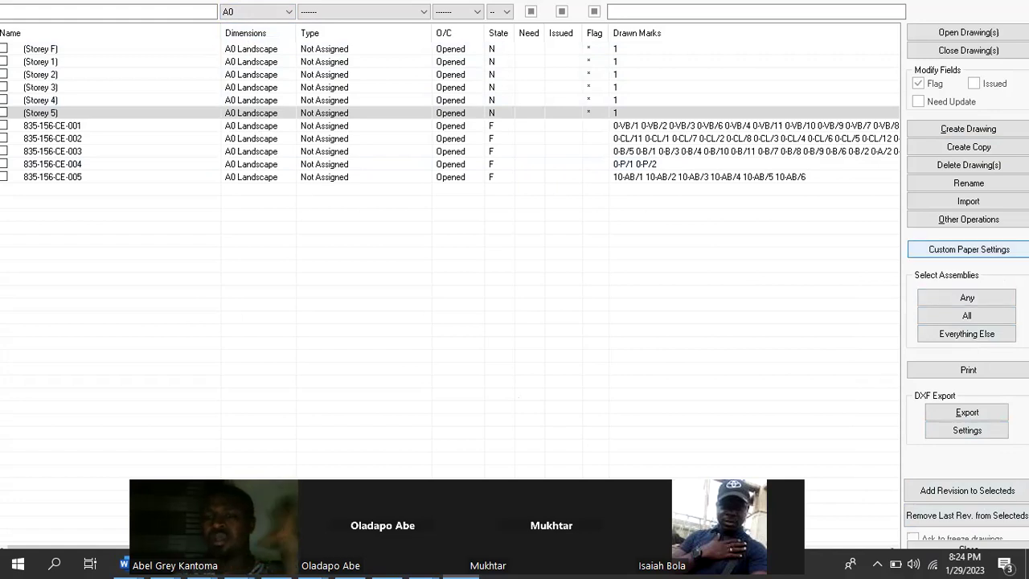
# Step: Open the custom paper settings and set the A3 paper size to 420 wide and 297 high
pyautogui.click(969, 250)
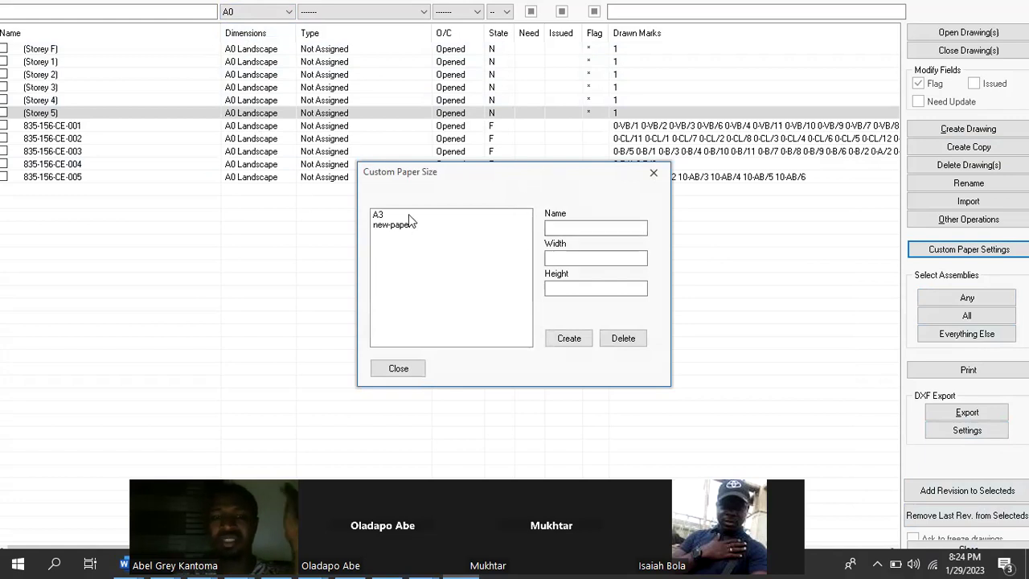
pyautogui.click(385, 215)
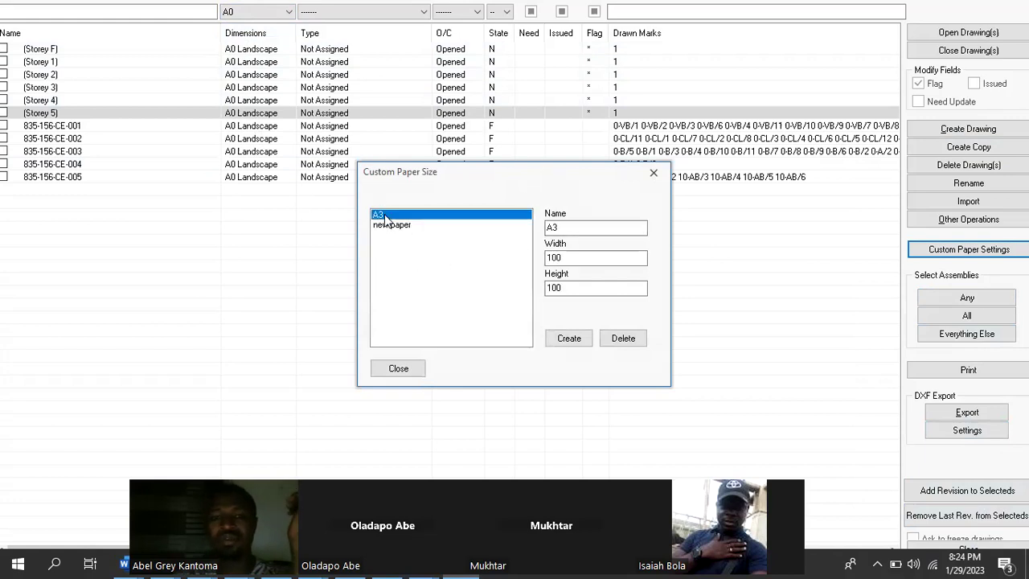
pyautogui.click(574, 257)
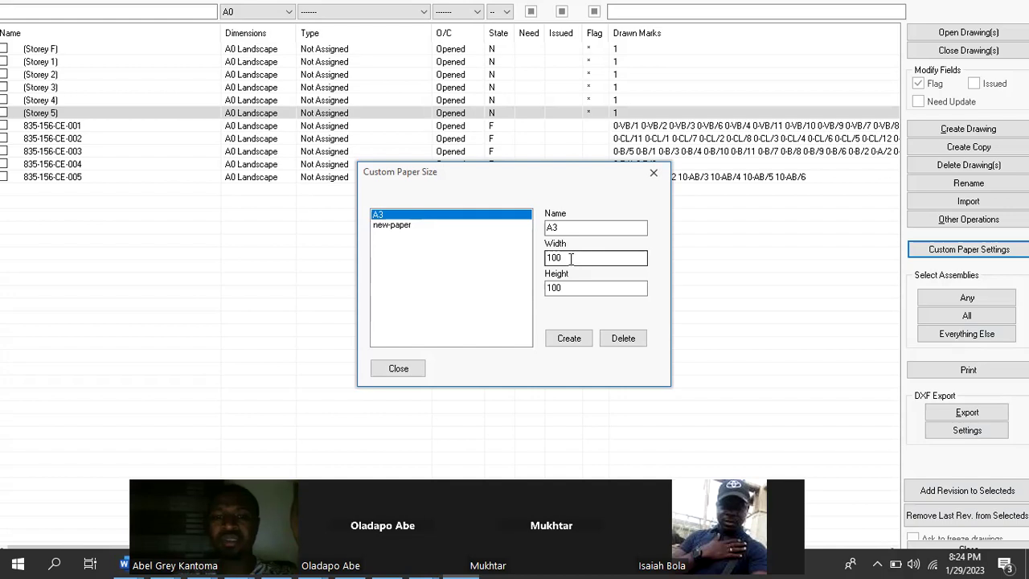
pyautogui.doubleClick(569, 259)
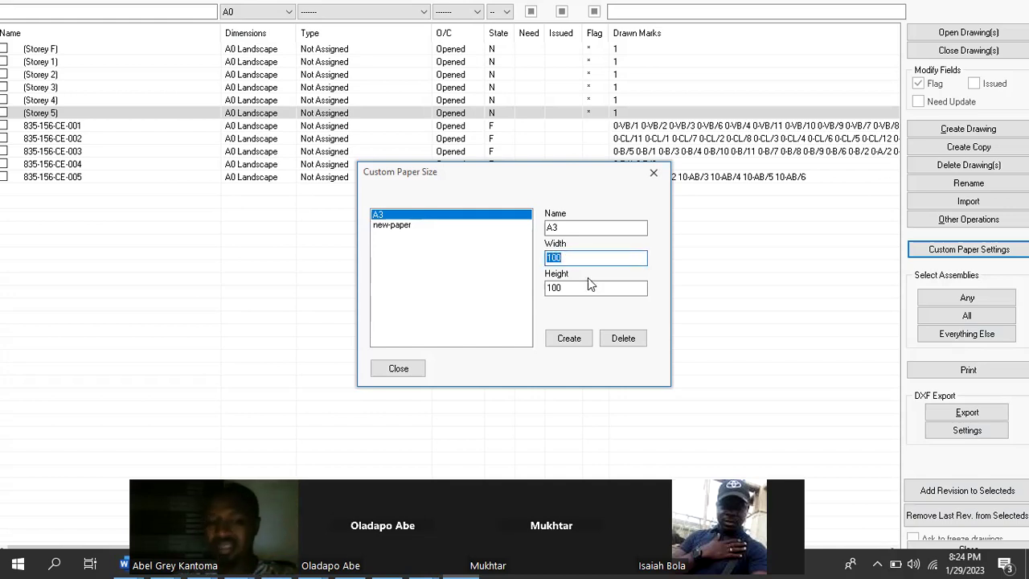
pyautogui.doubleClick(567, 290)
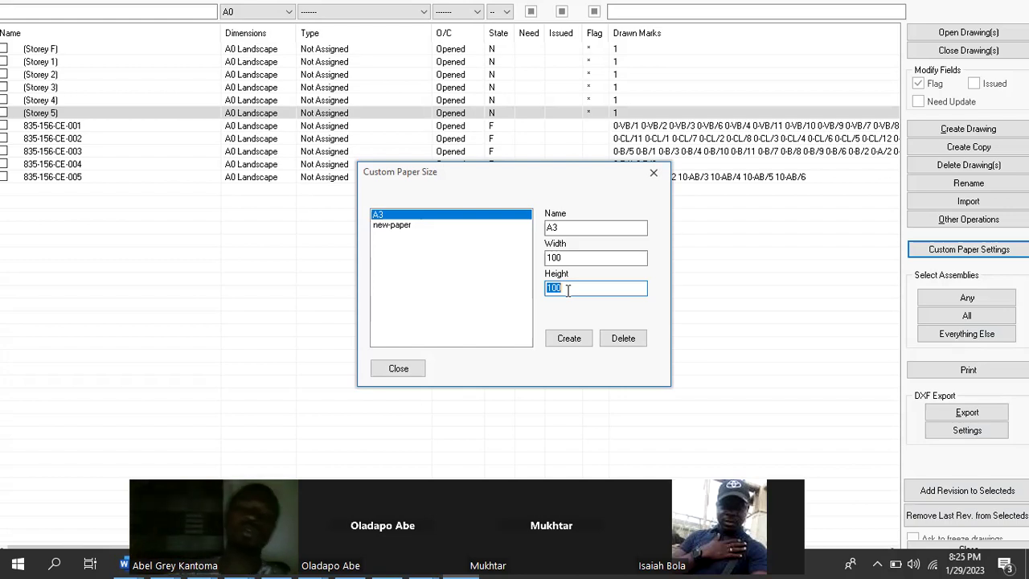
pyautogui.doubleClick(558, 228)
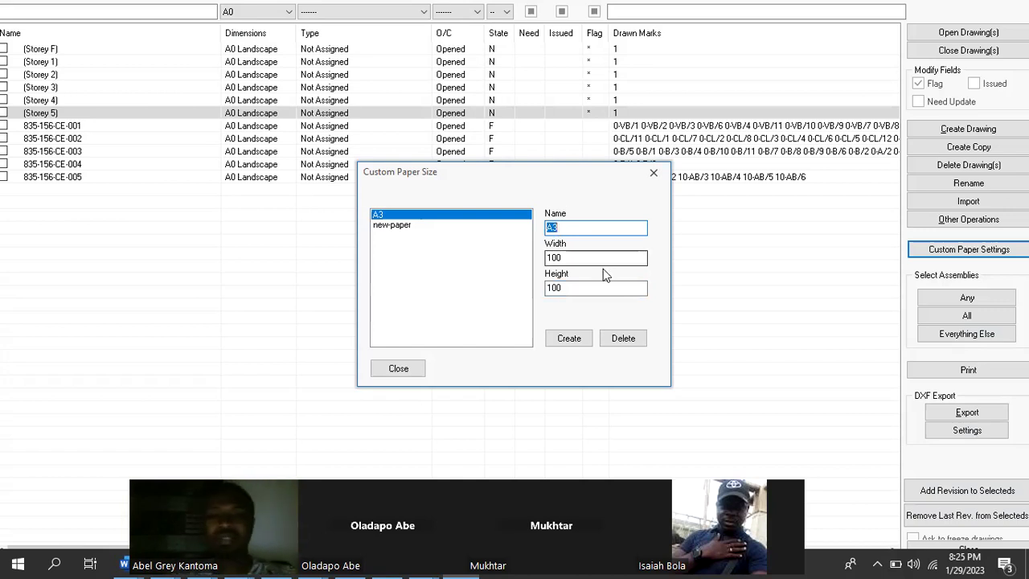
pyautogui.doubleClick(582, 256)
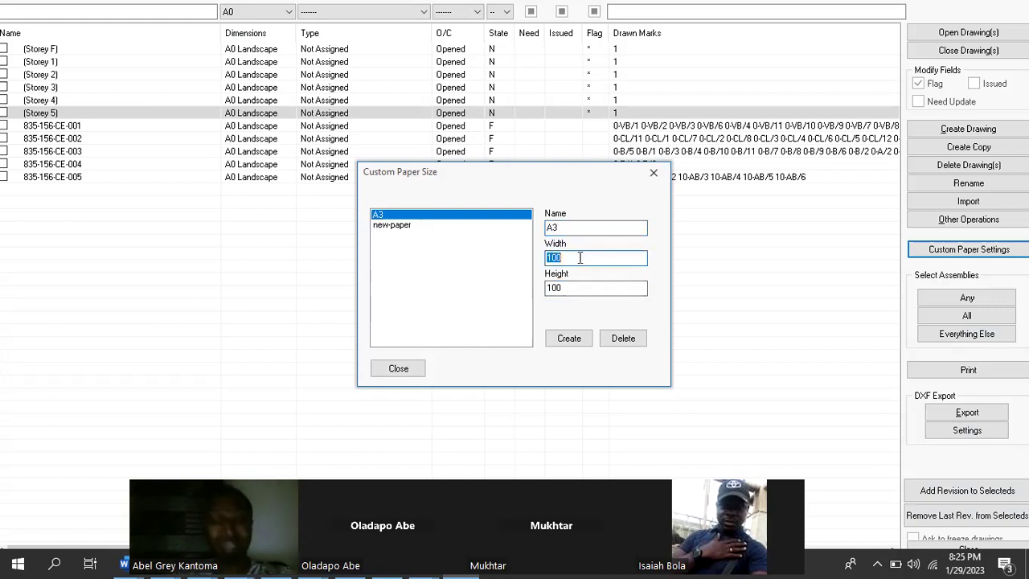
pyautogui.write('420')
pyautogui.doubleClick(564, 286)
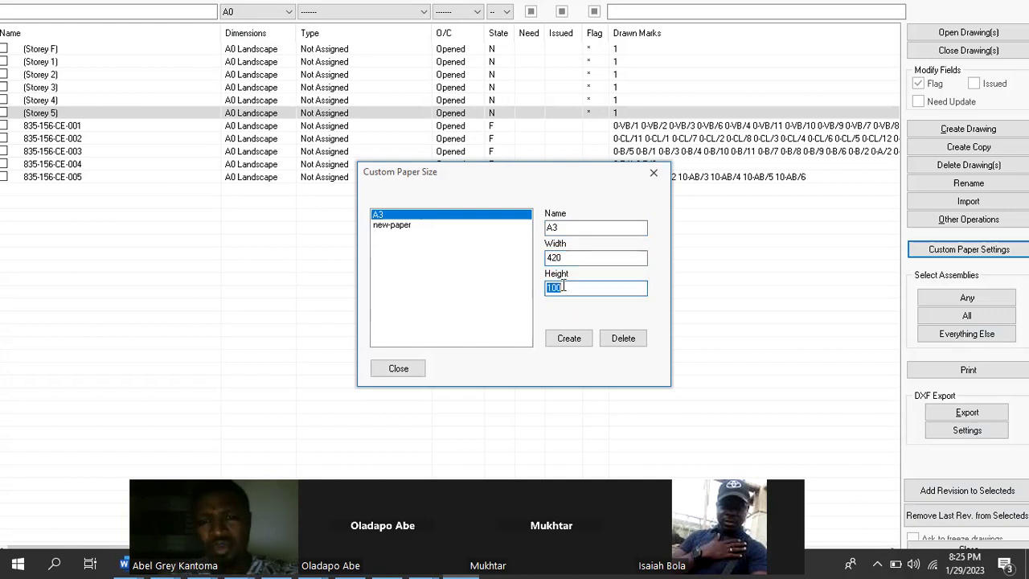
pyautogui.write('297')
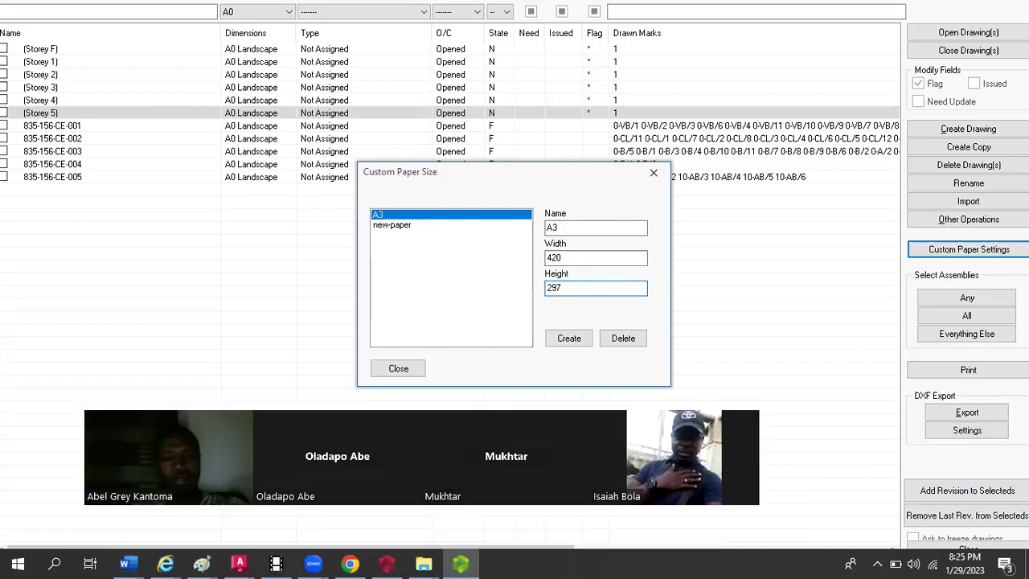
# Step: Switch to AutoCAD's STONEBRIDGE-COMPANY-ARCHITECTURAL-TEMPLATE (1) drawing and open the plot settings for a single sheet
pyautogui.click(239, 562)
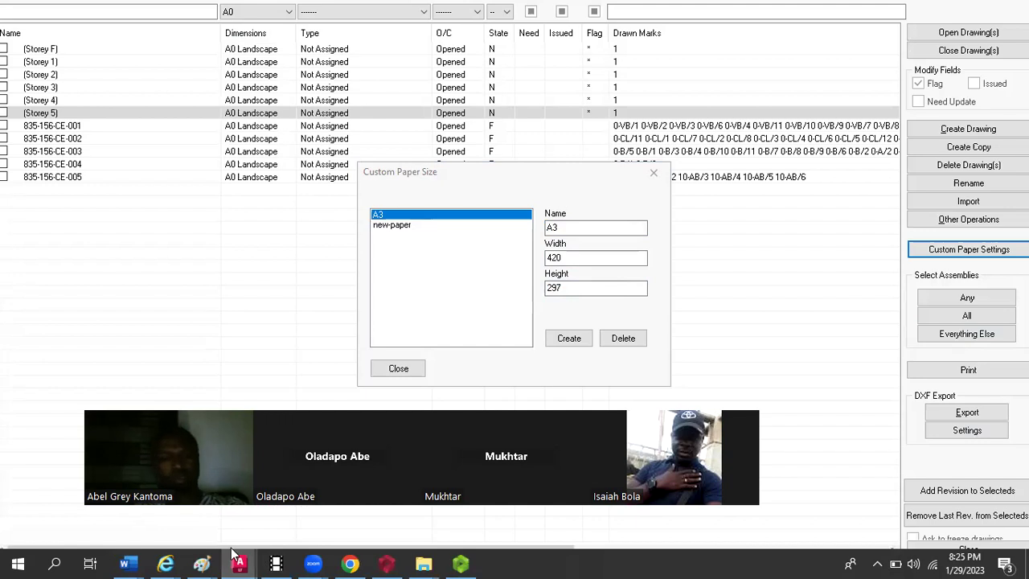
pyautogui.moveTo(241, 563)
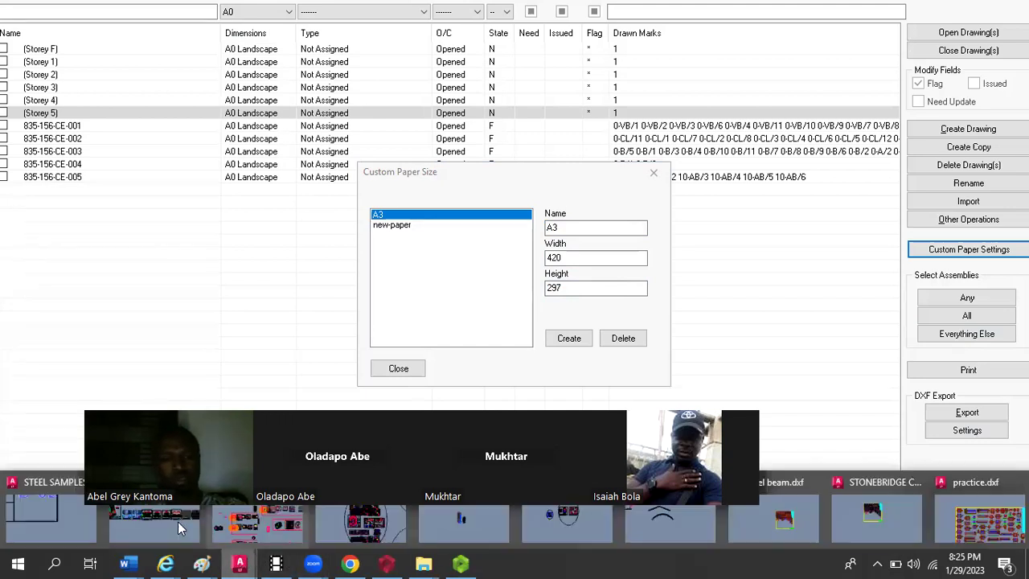
pyautogui.click(180, 528)
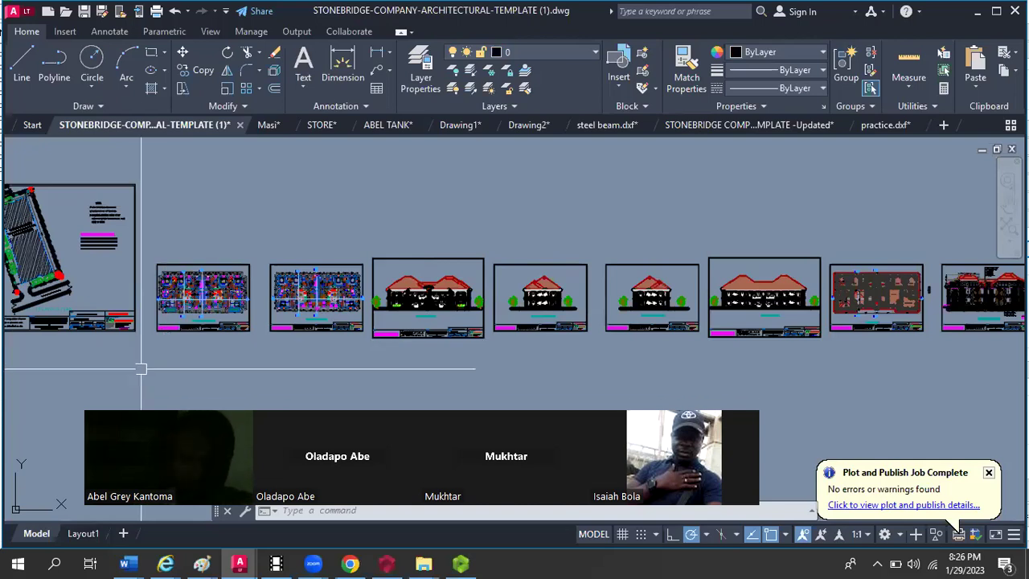
pyautogui.write('plot')
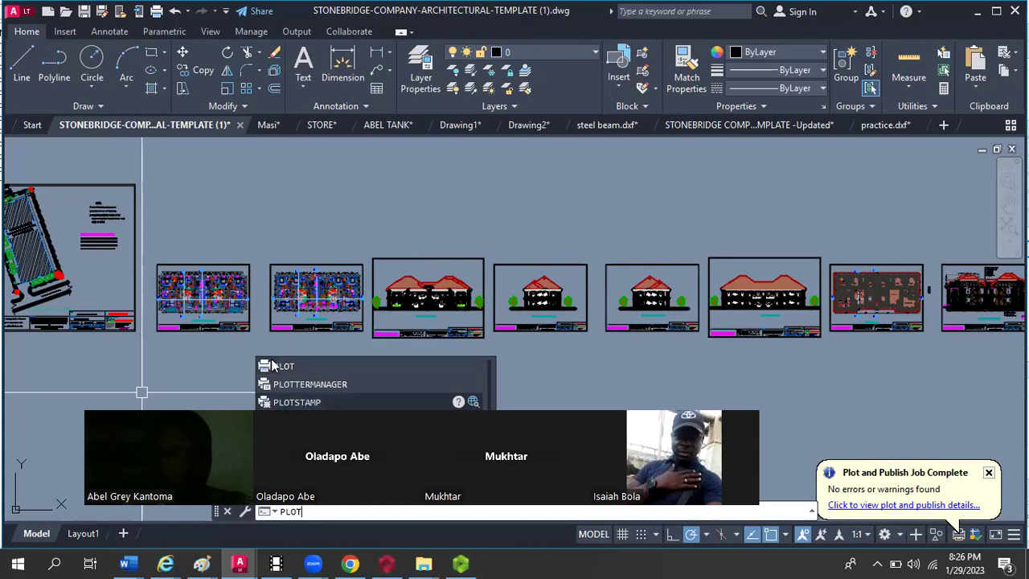
pyautogui.click(272, 364)
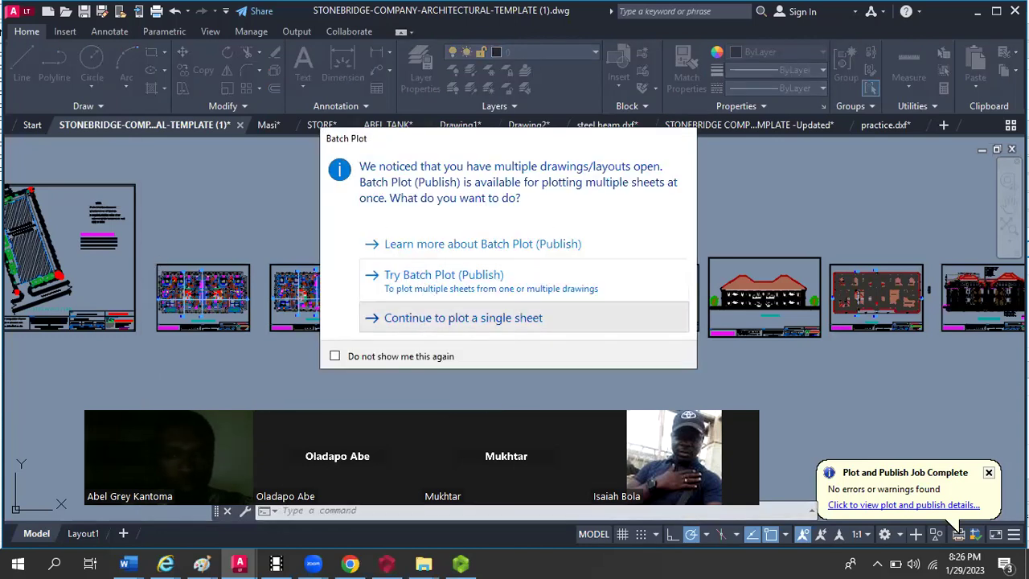
pyautogui.click(463, 318)
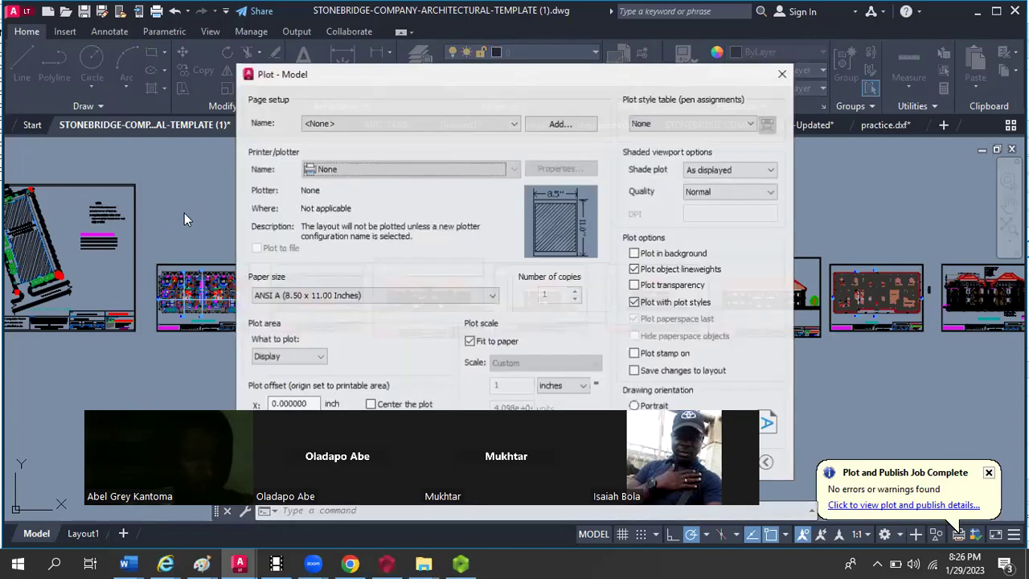
# Step: Load the previous plot setup to check the ISO A3 paper dimensions, then close the plot settings and return to ProtaSteel
pyautogui.click(363, 123)
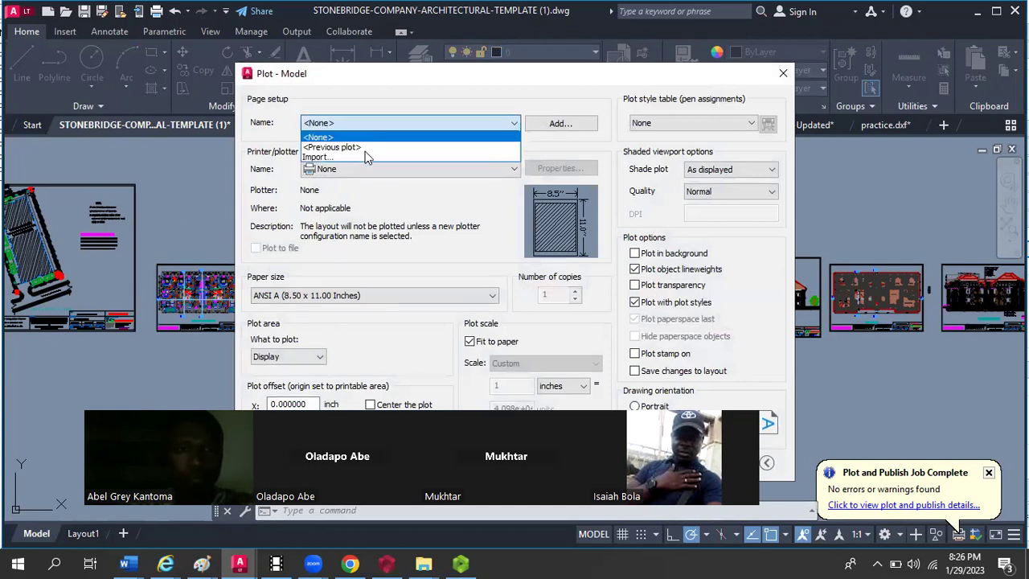
pyautogui.click(360, 148)
pyautogui.click(382, 356)
pyautogui.scroll(2, 176, 278)
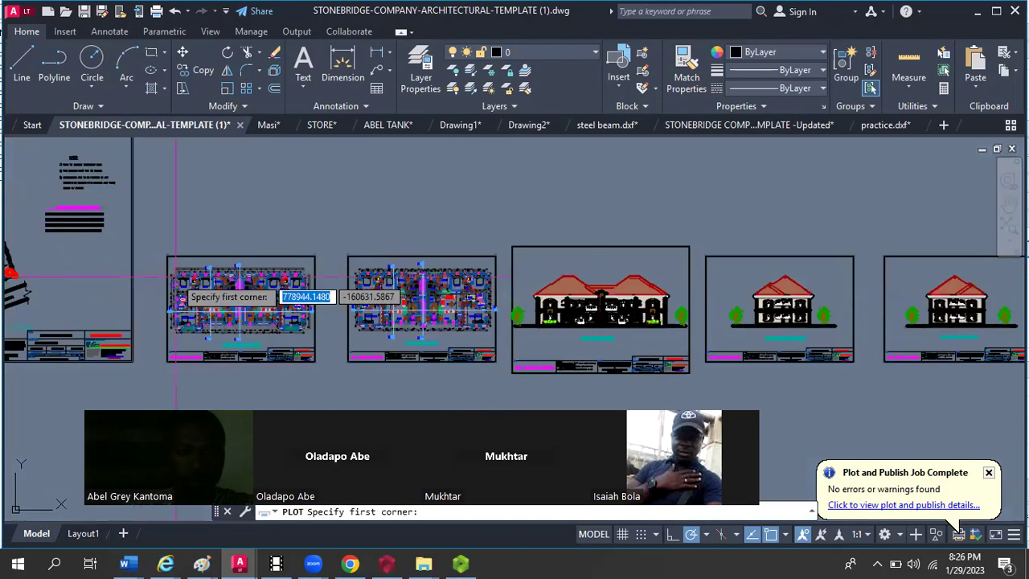
pyautogui.press('Escape')
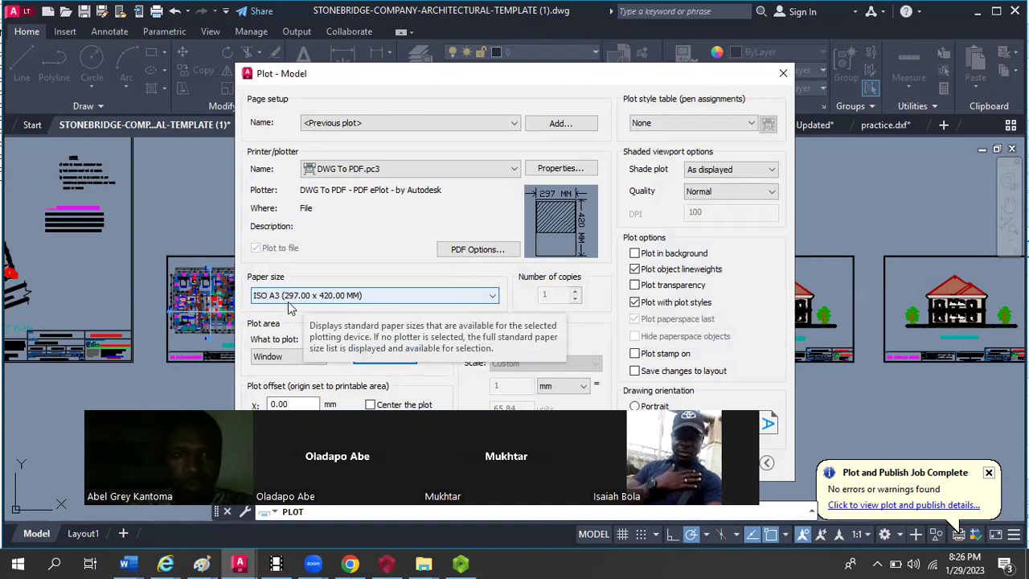
pyautogui.click(783, 73)
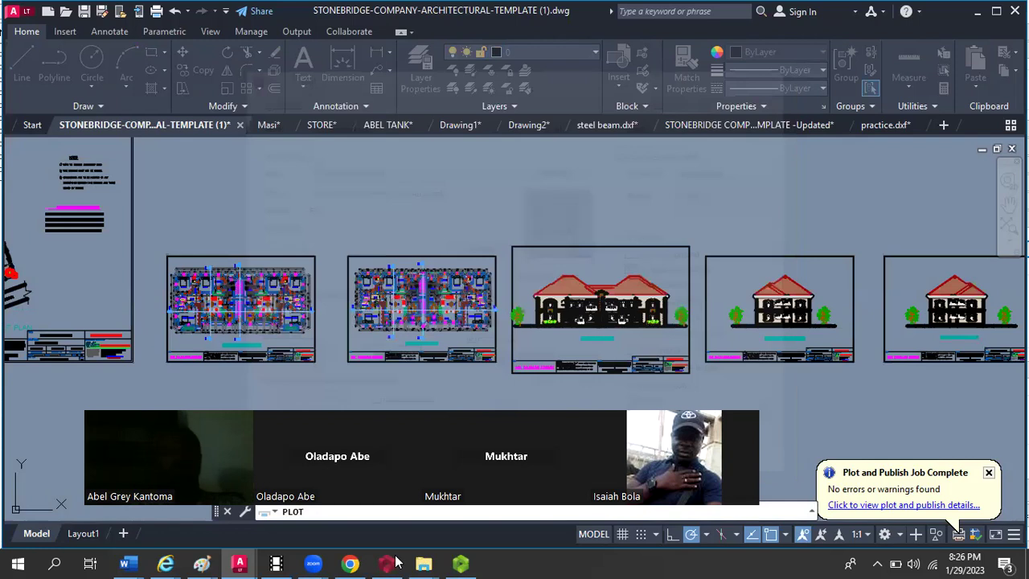
pyautogui.click(460, 563)
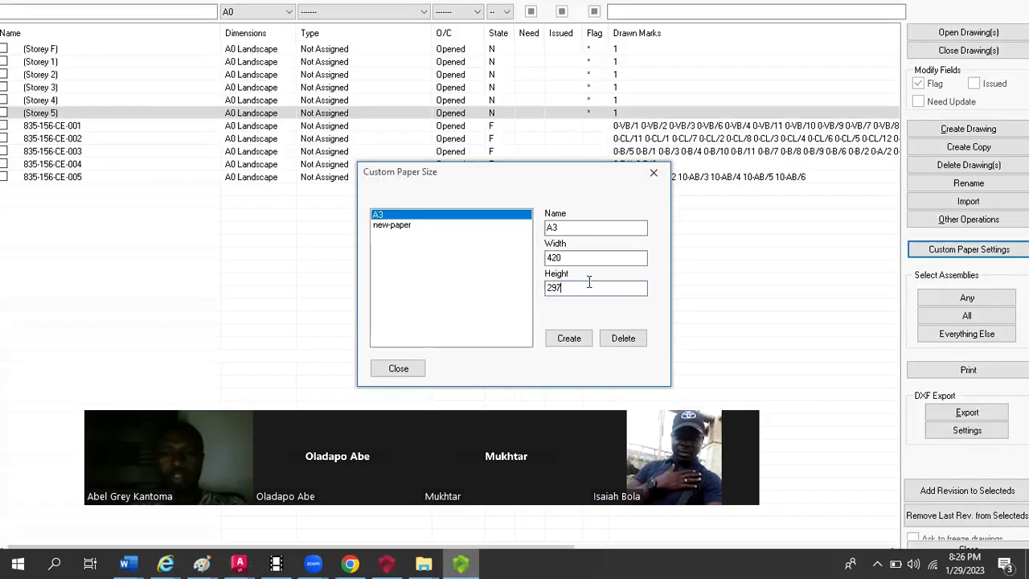
# Step: Create an additional custom paper size entry with the default name and dimensions
pyautogui.click(561, 338)
pyautogui.click(569, 228)
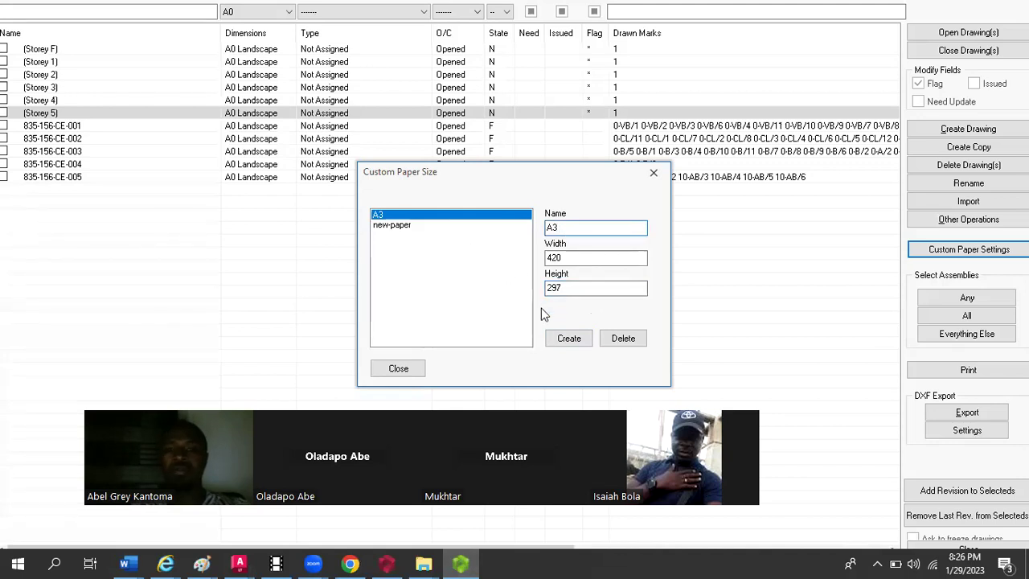
pyautogui.click(569, 339)
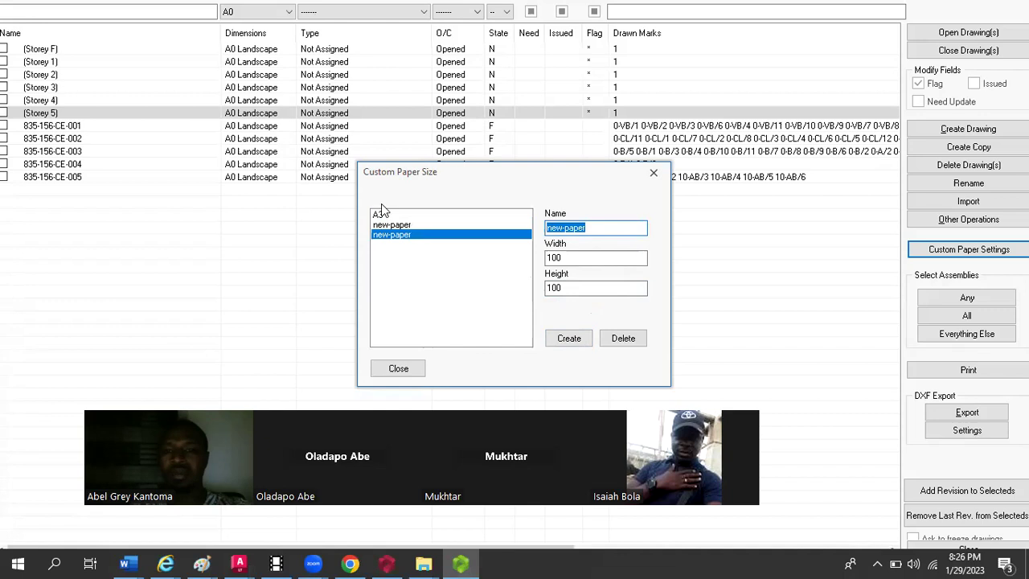
# Step: Check the dimensions stored for the A3 and new-paper entries, then close the custom paper settings
pyautogui.click(393, 227)
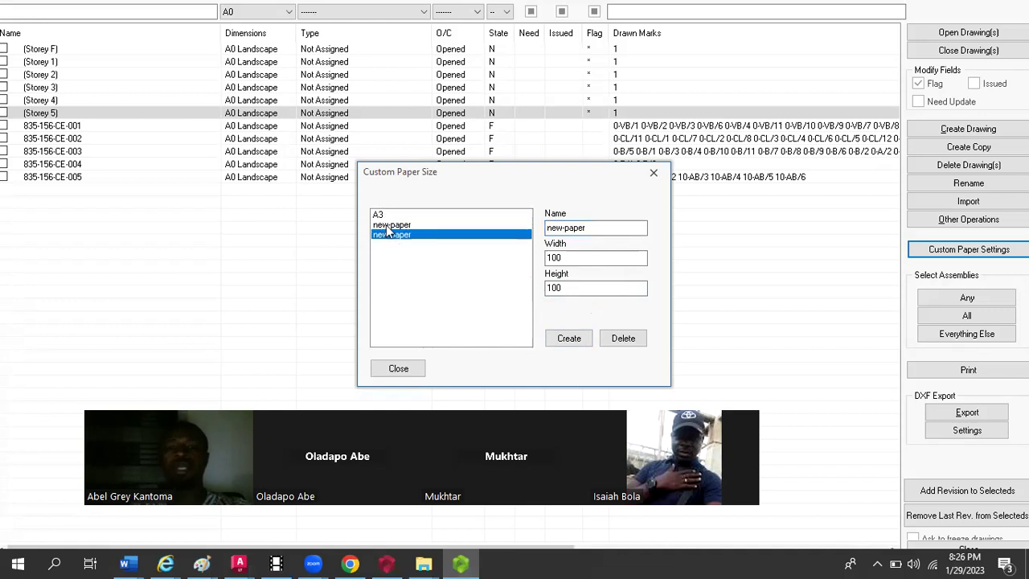
pyautogui.press('Up')
pyautogui.press('Up')
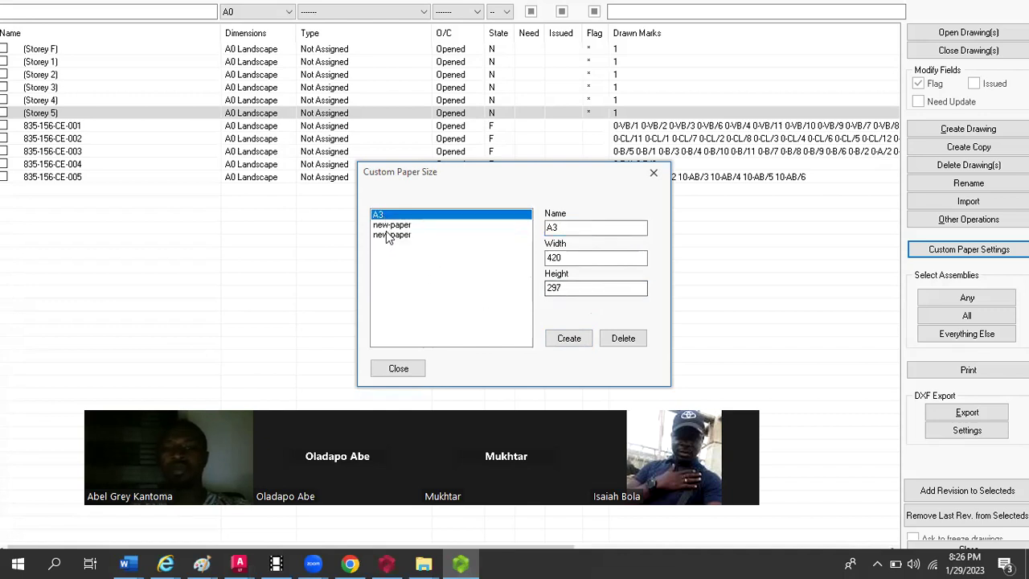
pyautogui.press('Down')
pyautogui.press('Down')
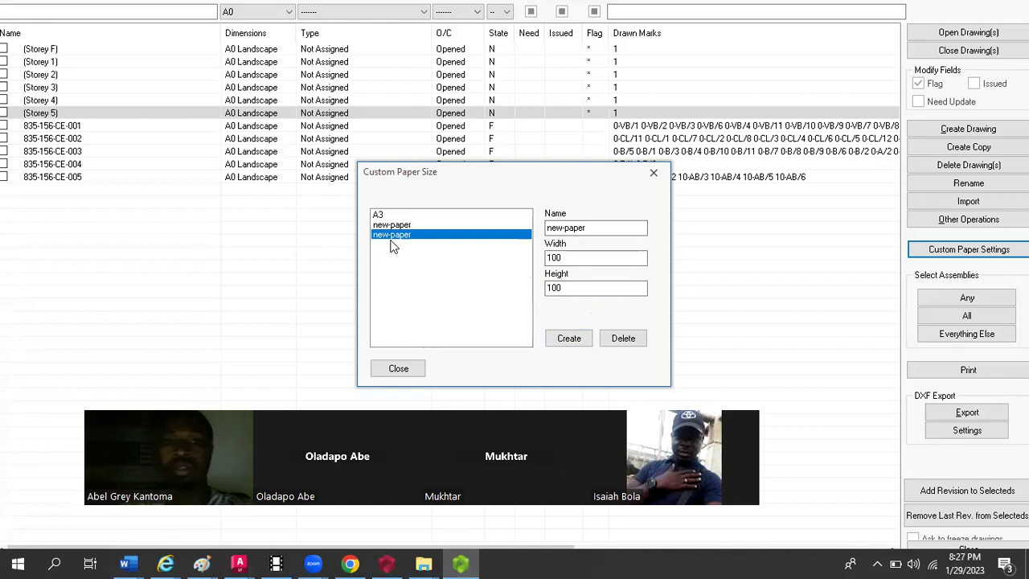
pyautogui.click(655, 174)
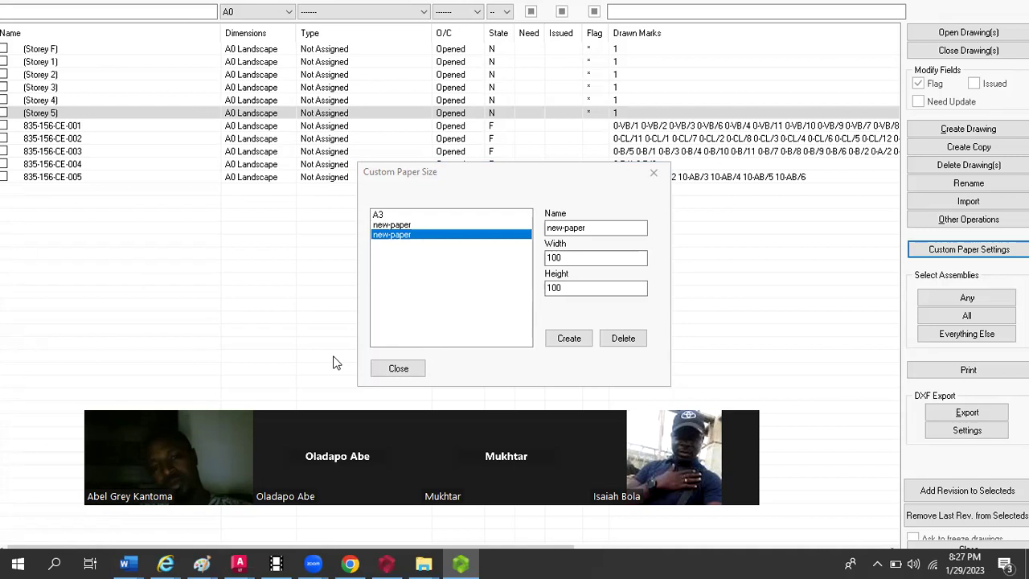
pyautogui.click(398, 368)
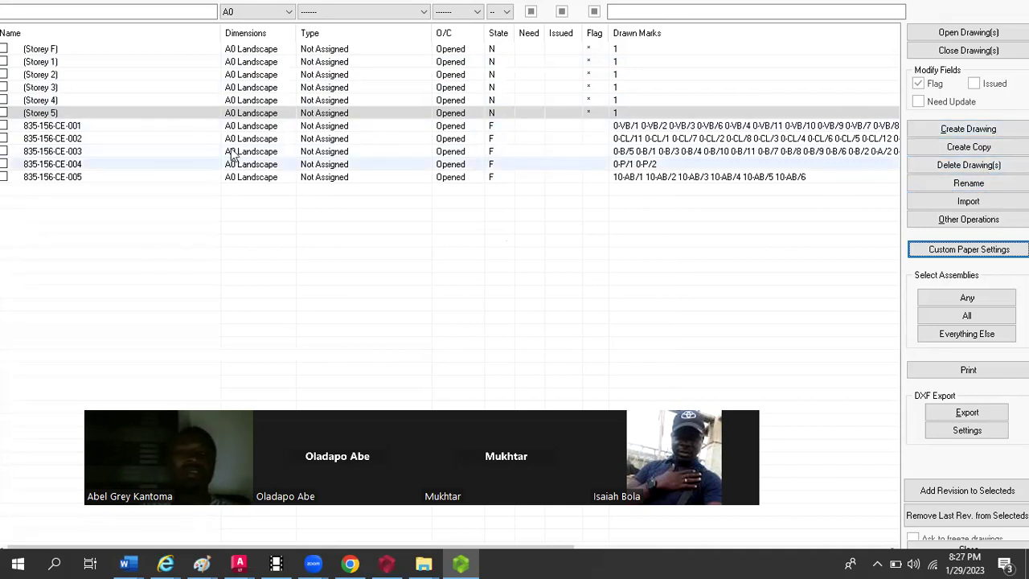
pyautogui.click(37, 50)
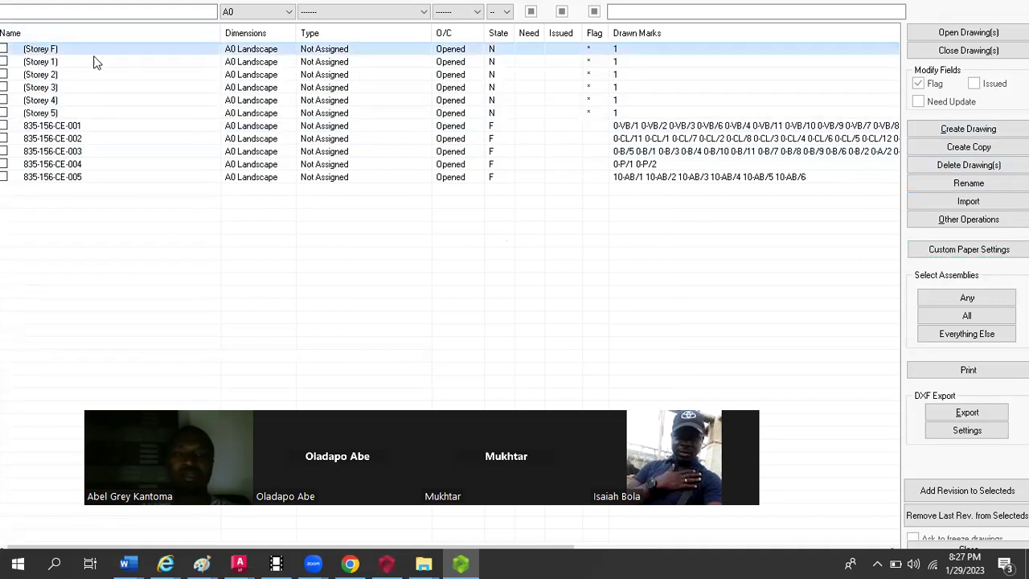
pyautogui.click(979, 166)
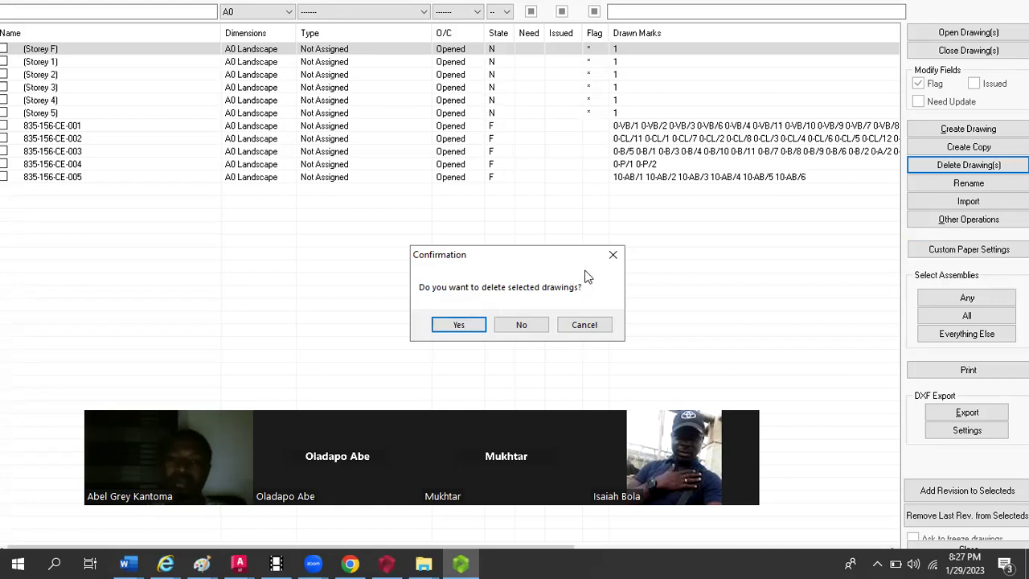
pyautogui.click(613, 254)
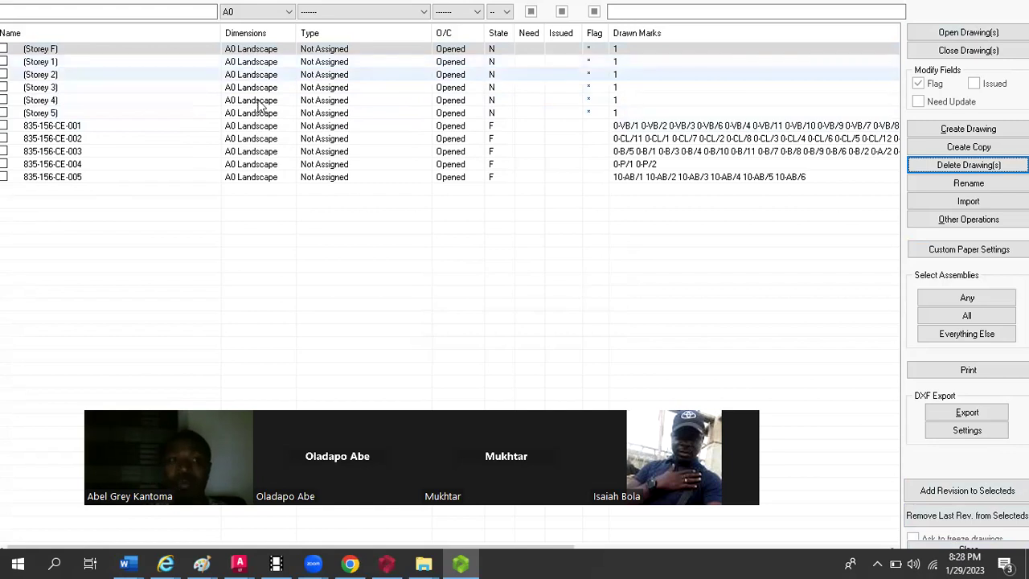
# Step: Highlight the Storey 5 drawing in the list, then close the Drawings Manager and examine the storey's framing plan up close
pyautogui.click(53, 64)
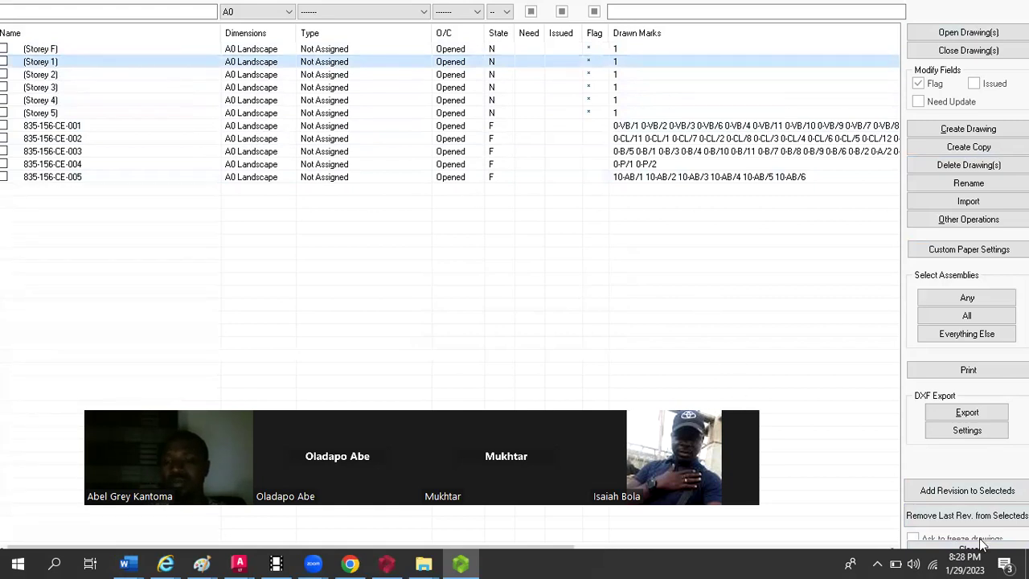
pyautogui.click(146, 77)
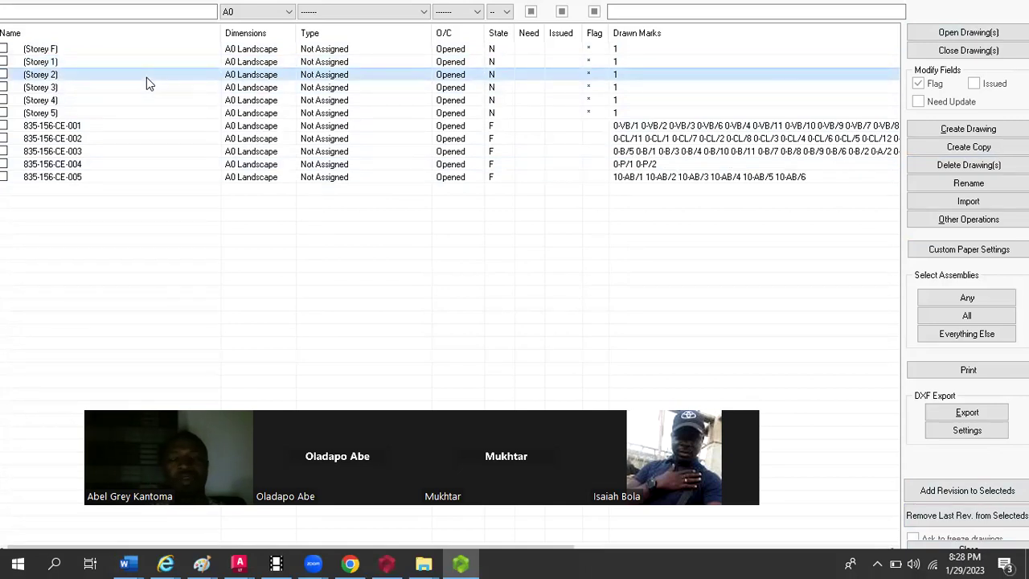
pyautogui.click(57, 114)
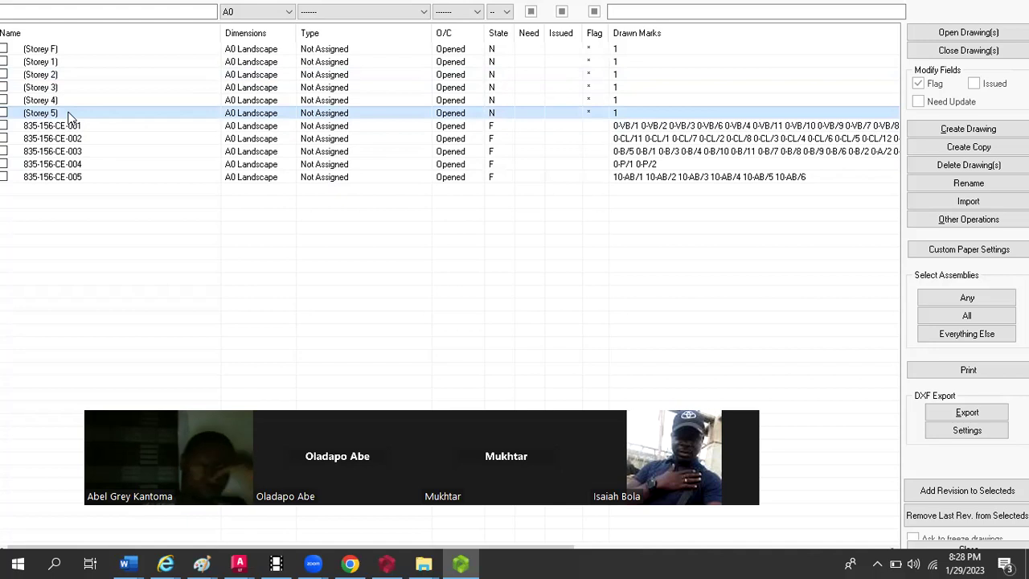
pyautogui.click(957, 546)
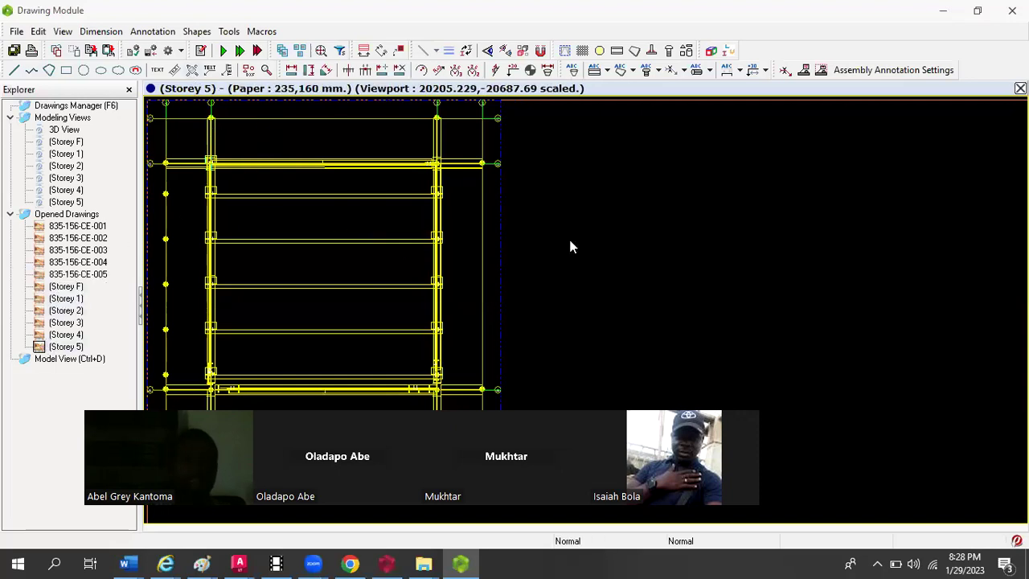
pyautogui.scroll(-2, 656, 241)
pyautogui.scroll(3, 434, 321)
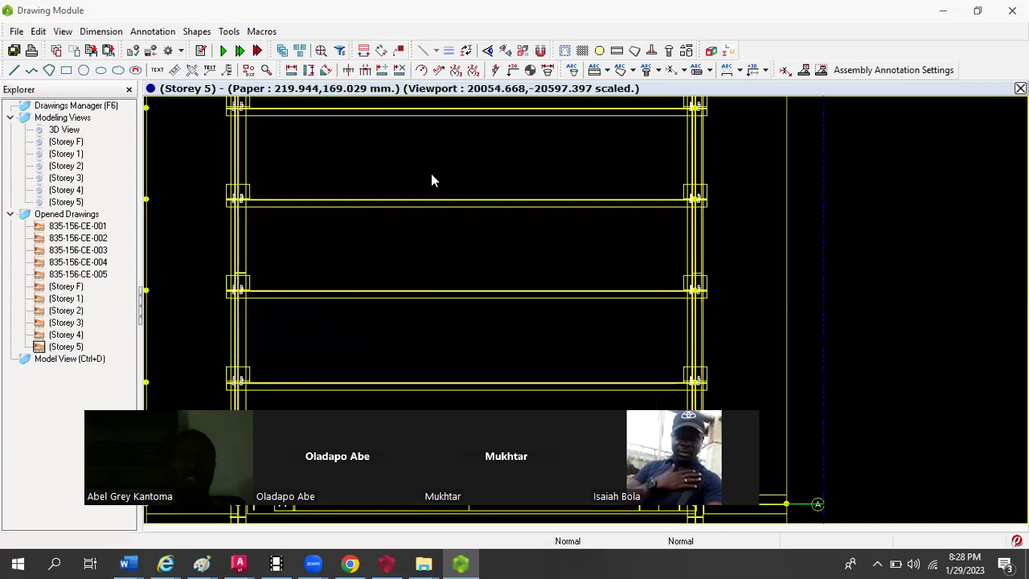
# Step: Highlight an intermediate beam in the Storey 5 plan, then open the Storey 1 drawing and examine the column base plates along grid B
pyautogui.scroll(-2, 425, 246)
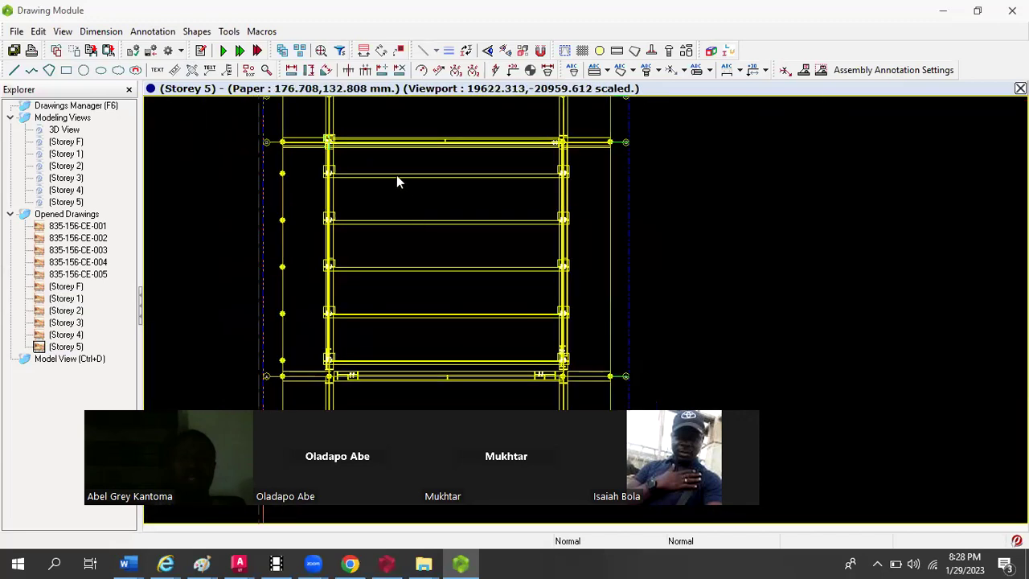
pyautogui.click(412, 176)
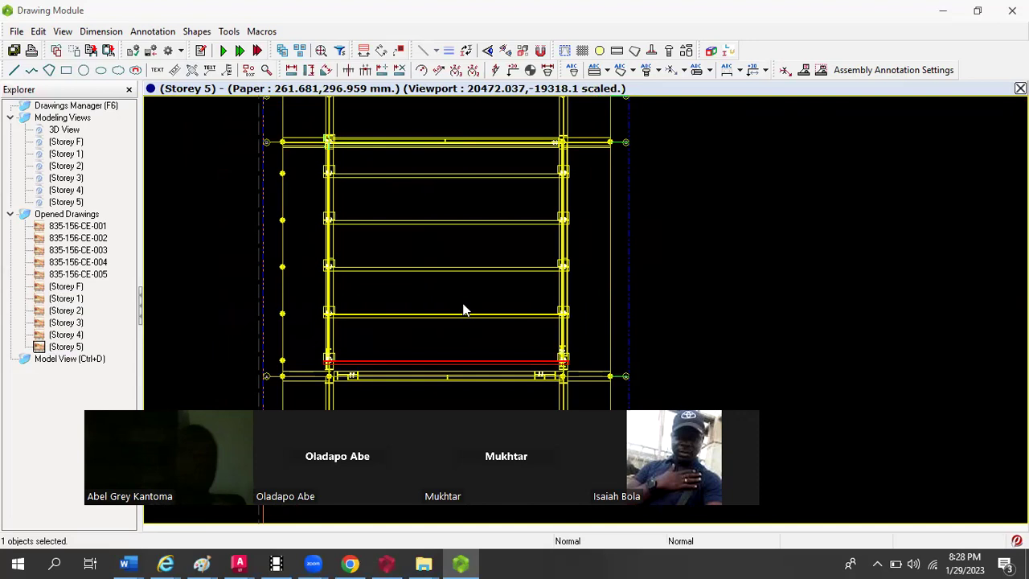
pyautogui.doubleClick(66, 300)
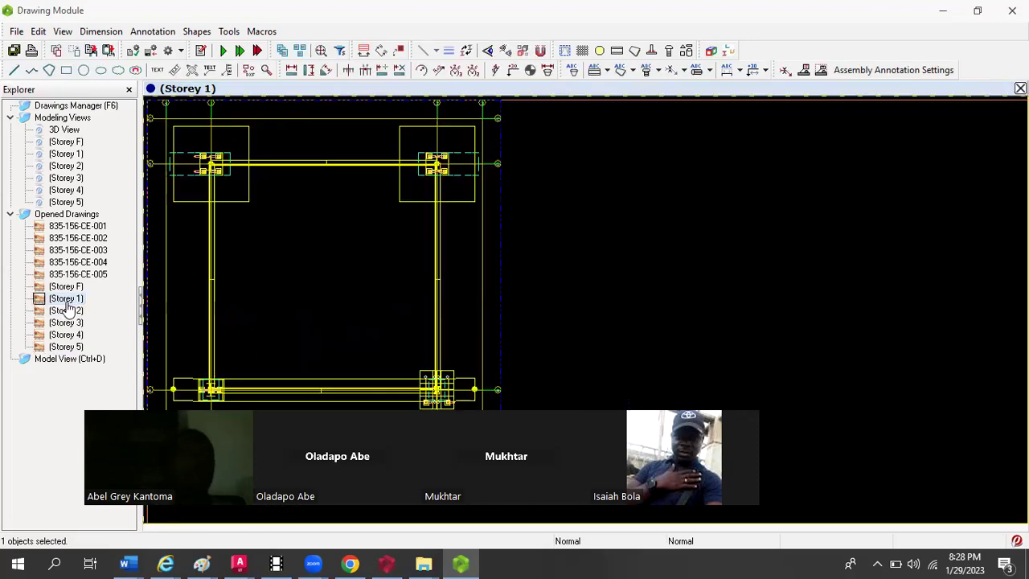
pyautogui.scroll(5, 300, 143)
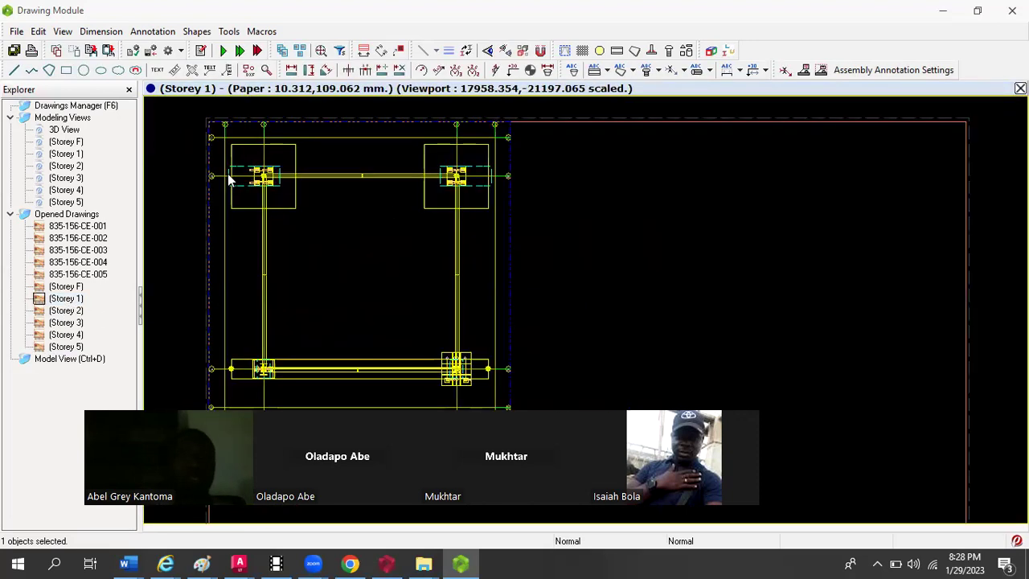
pyautogui.scroll(2, 315, 235)
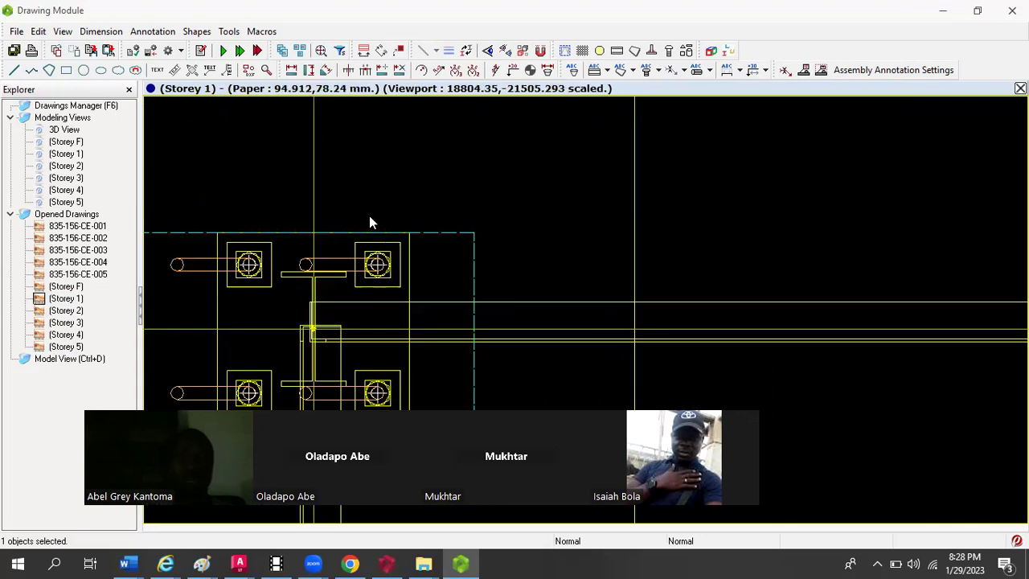
pyautogui.scroll(-2, 370, 217)
pyautogui.scroll(2, 310, 257)
pyautogui.scroll(2, 230, 248)
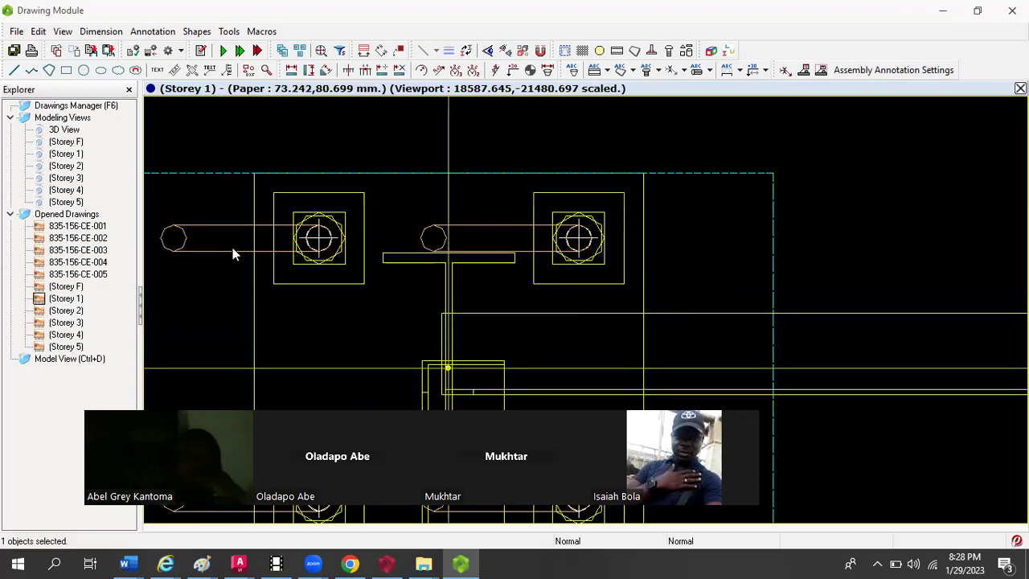
pyautogui.scroll(-2, 274, 233)
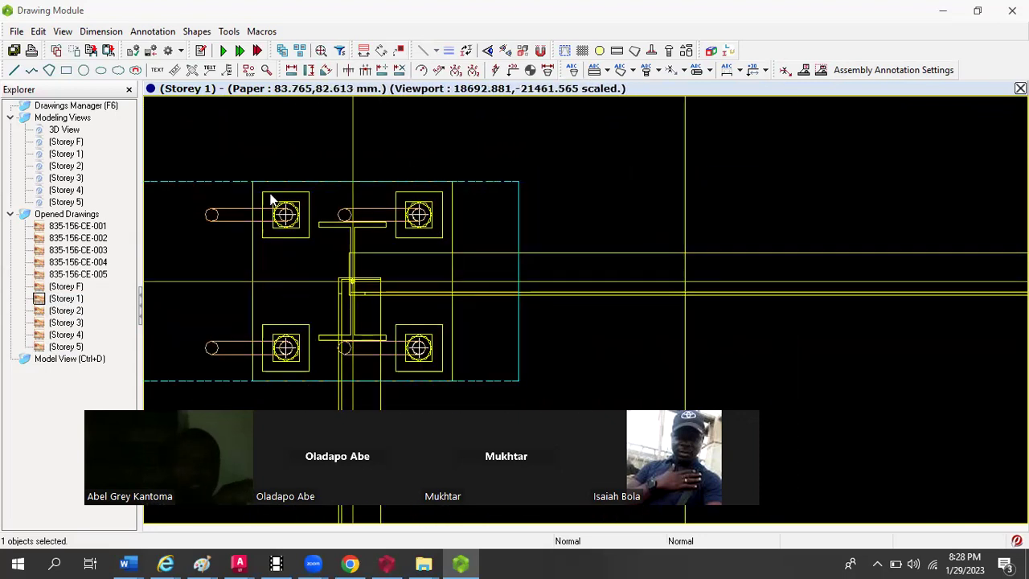
pyautogui.scroll(-6, 322, 238)
pyautogui.scroll(4, 941, 214)
pyautogui.scroll(4, 870, 224)
pyautogui.scroll(-15, 623, 169)
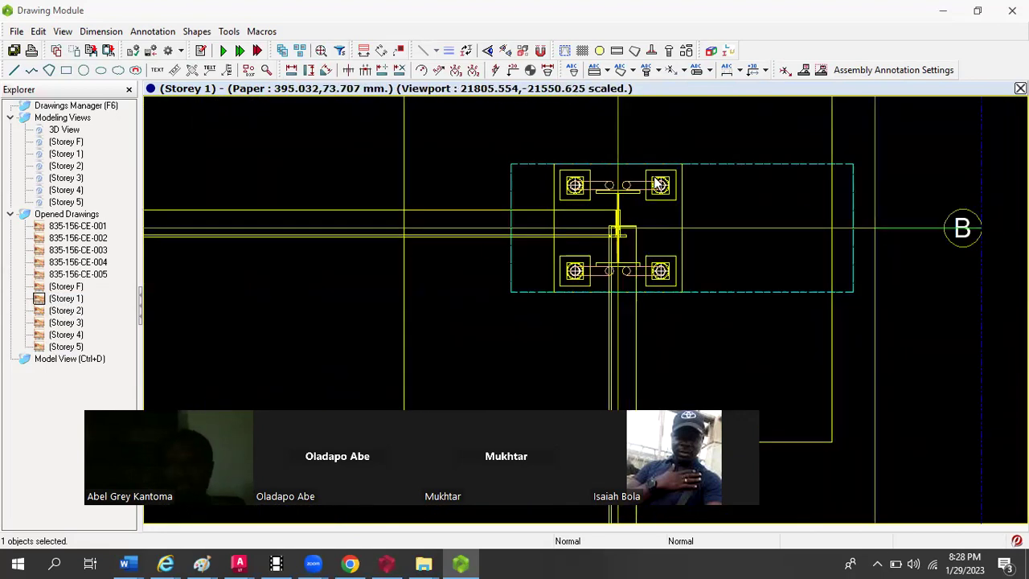
# Step: Examine the Storey 1 plan's base plates and beam along grid A, comparing them with the overall column layout
pyautogui.scroll(10, 658, 329)
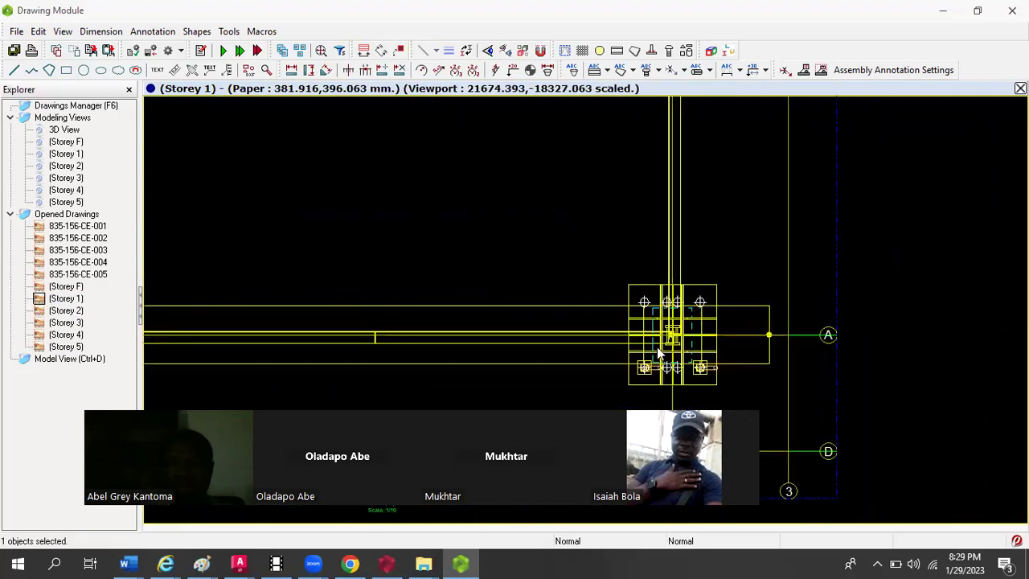
pyautogui.scroll(-6, 834, 234)
pyautogui.scroll(6, 384, 283)
pyautogui.scroll(-4, 330, 286)
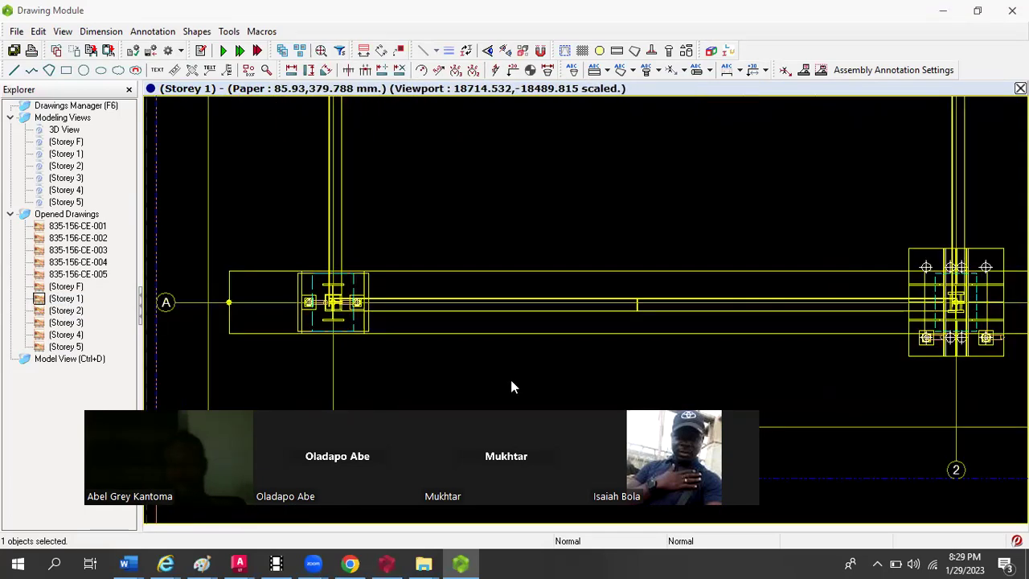
pyautogui.scroll(3, 743, 368)
pyautogui.scroll(-3, 799, 172)
pyautogui.scroll(3, 700, 211)
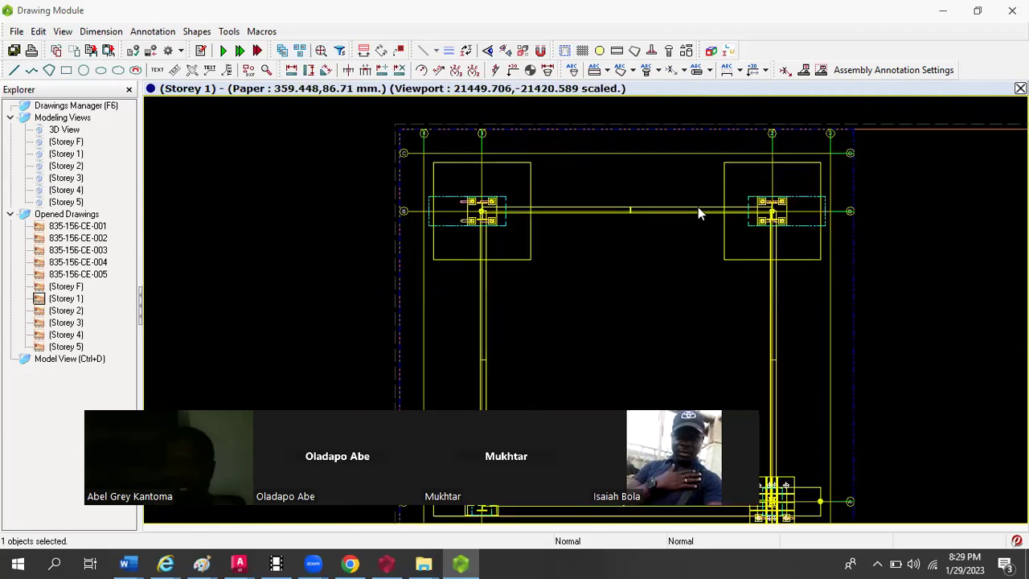
pyautogui.scroll(3, 769, 195)
pyautogui.scroll(-5, 390, 142)
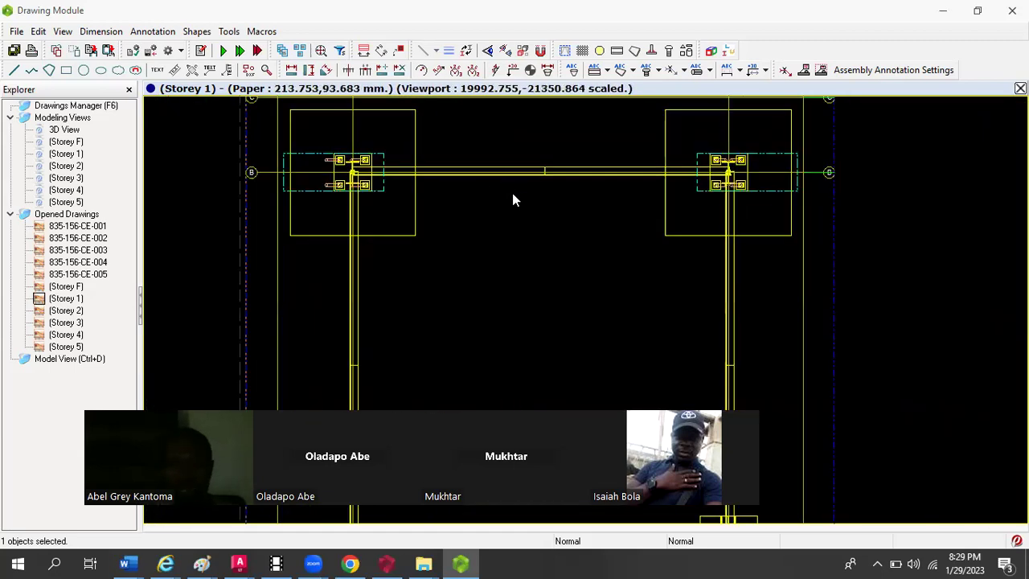
pyautogui.scroll(4, 619, 322)
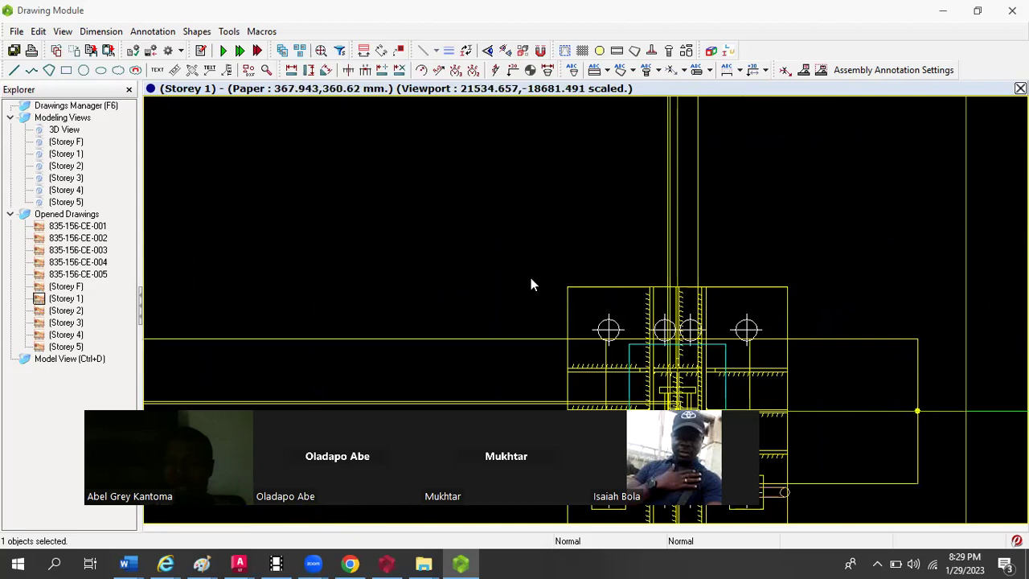
pyautogui.scroll(-1, 532, 291)
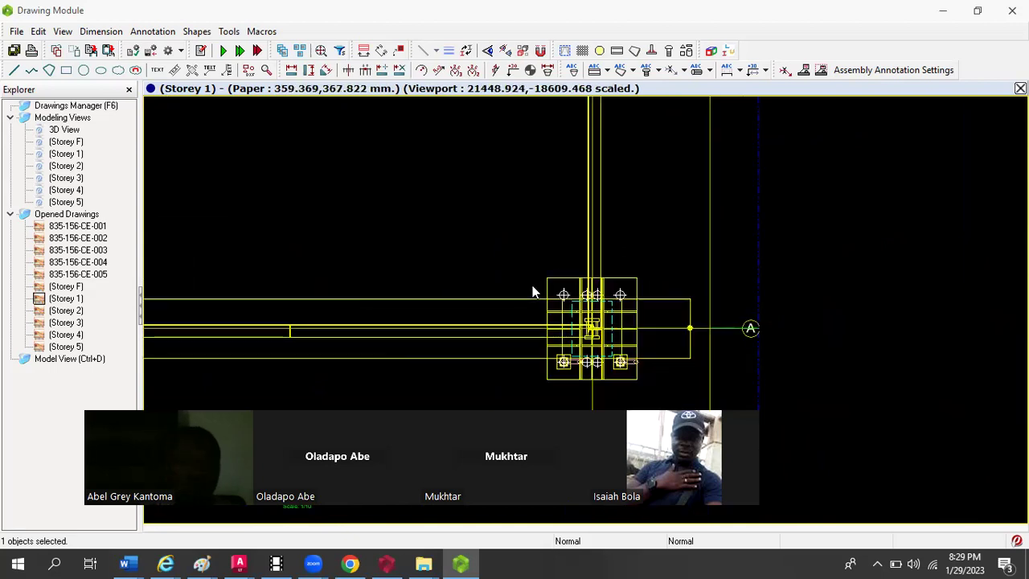
pyautogui.scroll(-3, 574, 249)
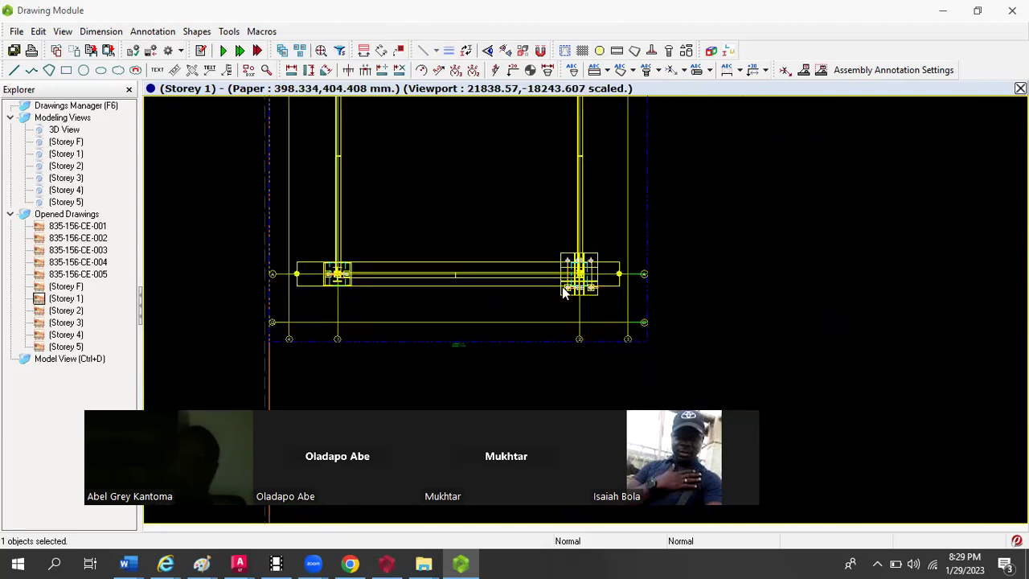
pyautogui.scroll(-2, 501, 379)
pyautogui.scroll(1, 527, 245)
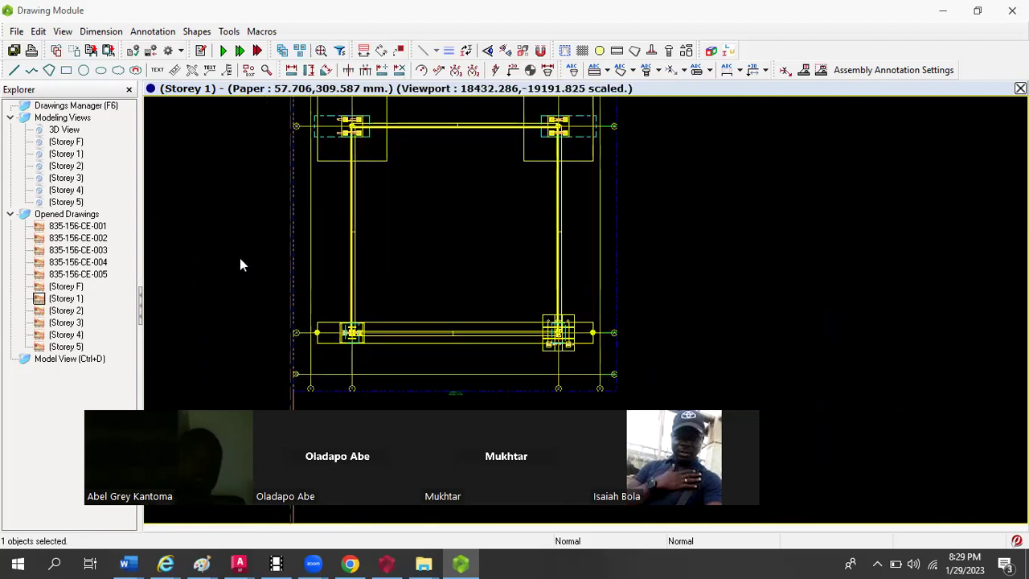
# Step: View drawing 835-156-CE-002, then open the Storey 2 drawing and examine its perimeter beams and bolted corner column connections
pyautogui.doubleClick(87, 240)
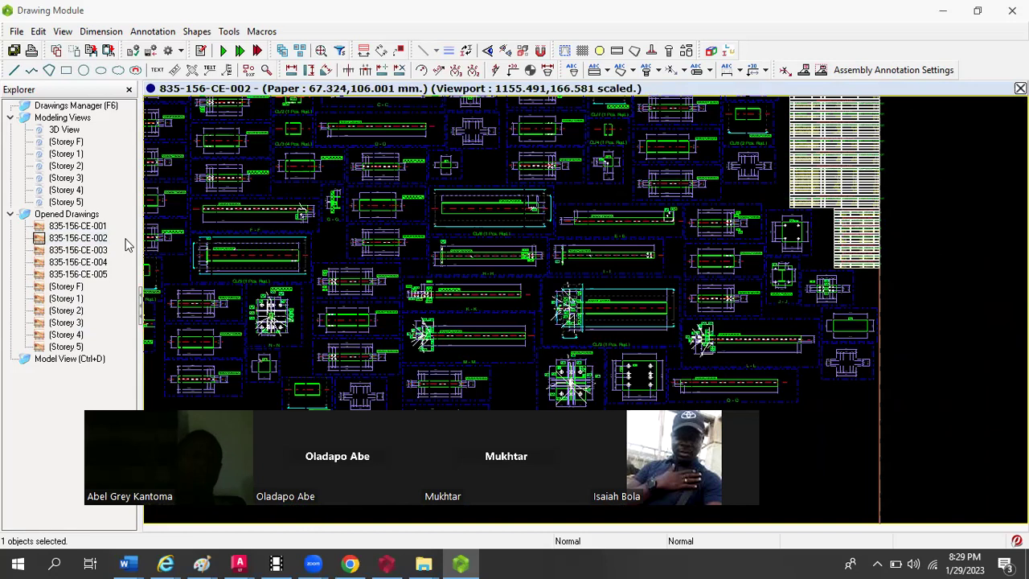
pyautogui.doubleClick(73, 312)
pyautogui.scroll(5, 206, 171)
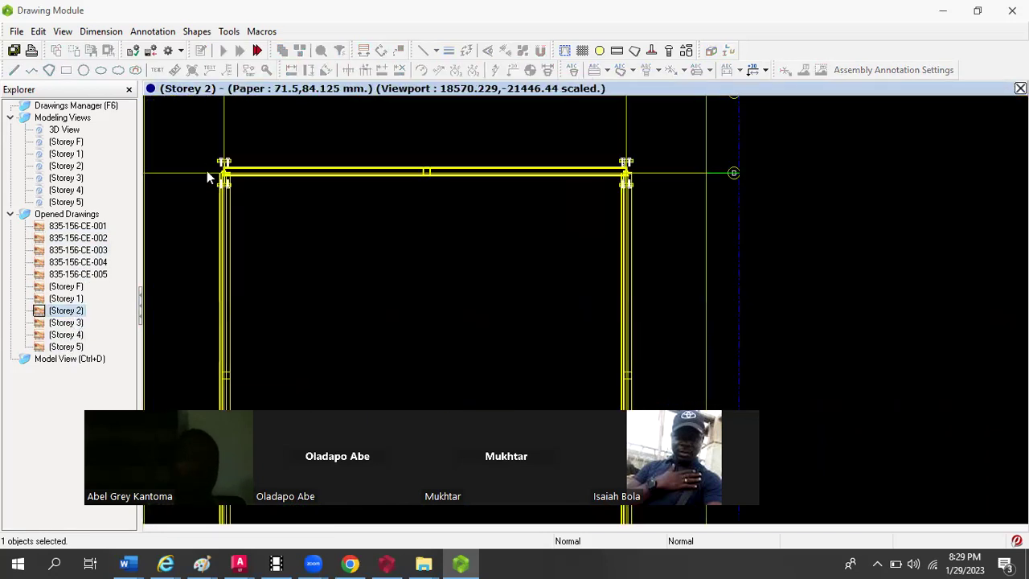
pyautogui.scroll(-4, 265, 216)
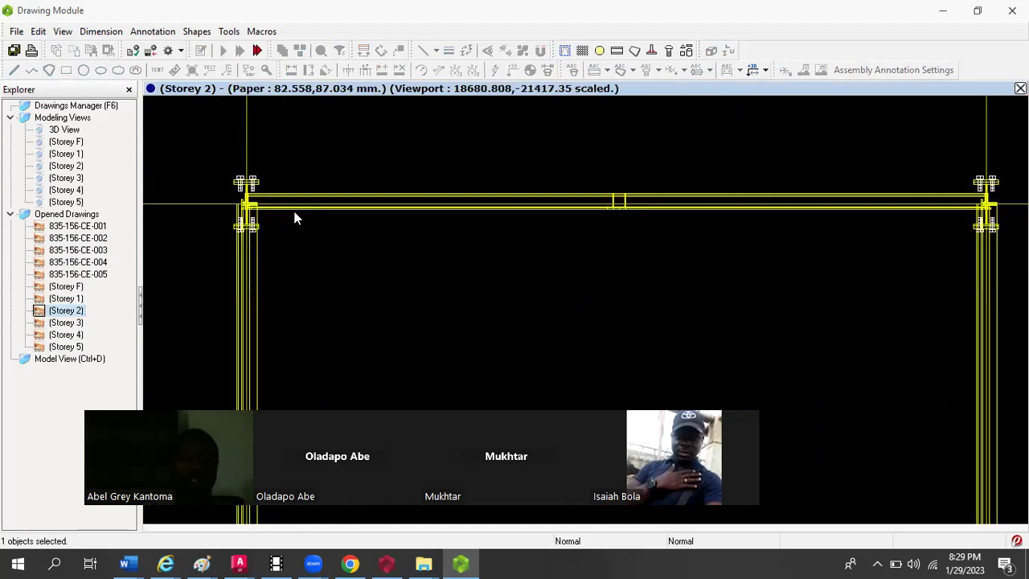
pyautogui.scroll(3, 608, 211)
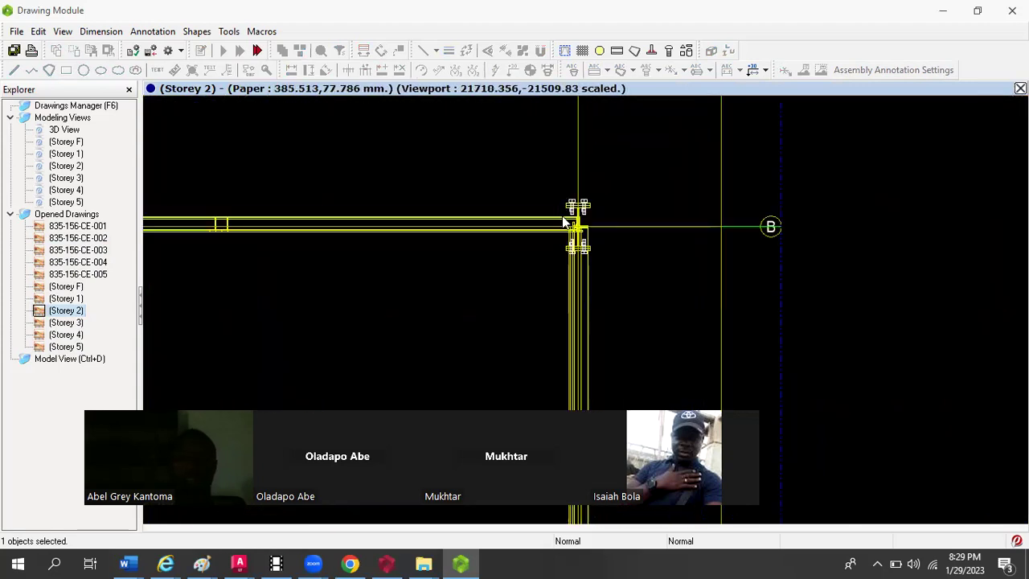
pyautogui.scroll(-5, 683, 181)
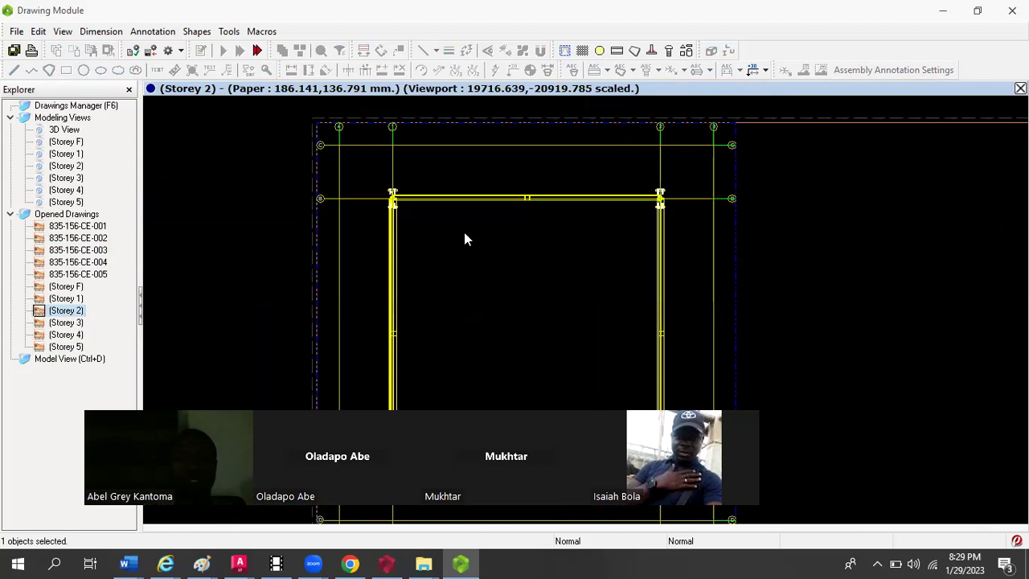
pyautogui.scroll(-4, 683, 172)
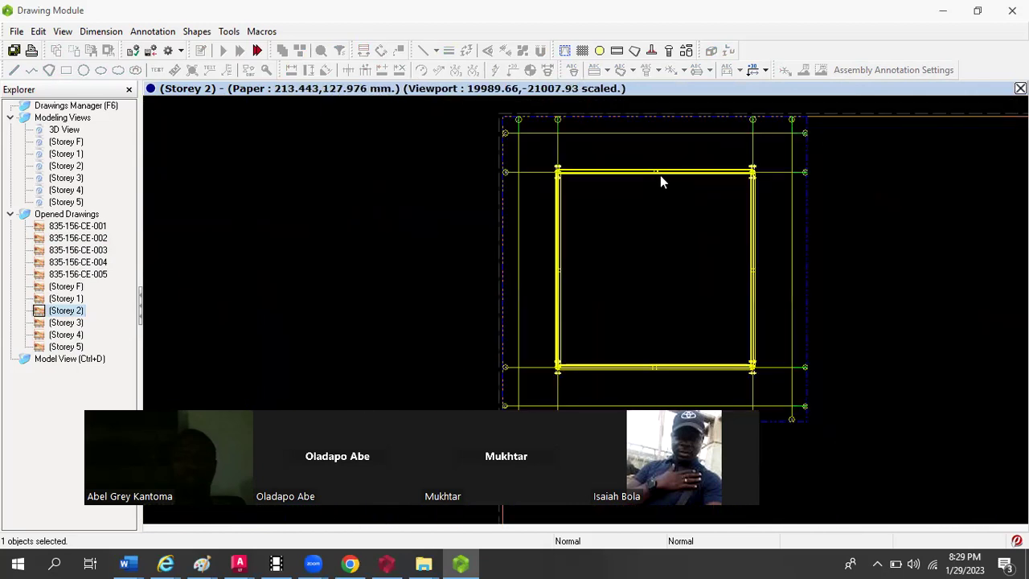
pyautogui.scroll(2, 604, 166)
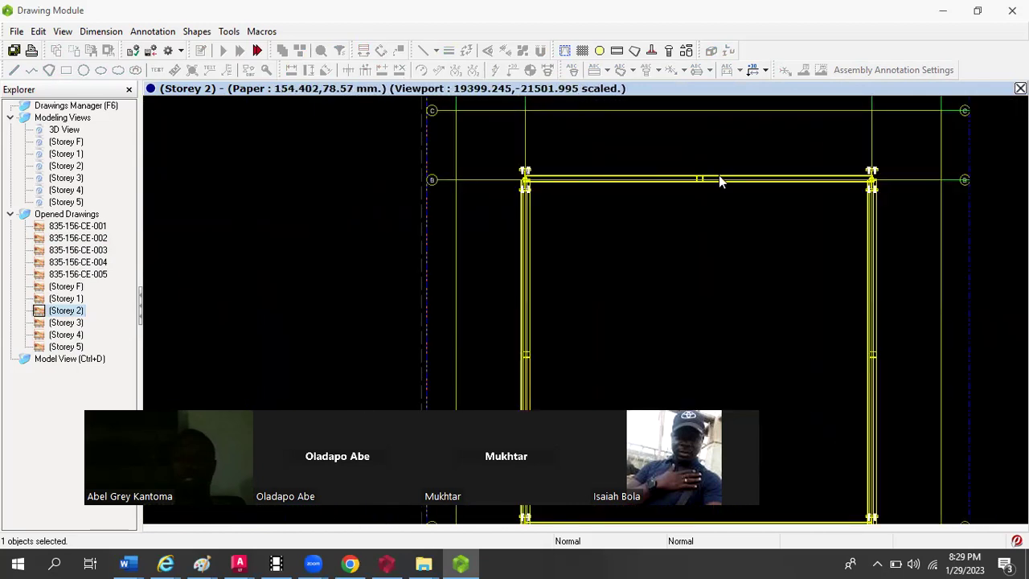
pyautogui.scroll(-4, 518, 233)
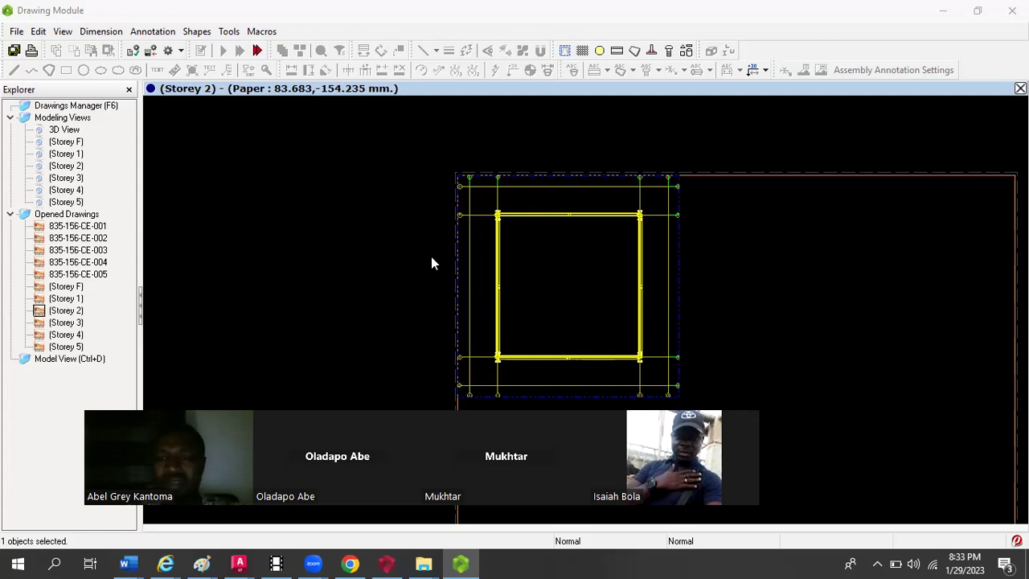
pyautogui.click(18, 563)
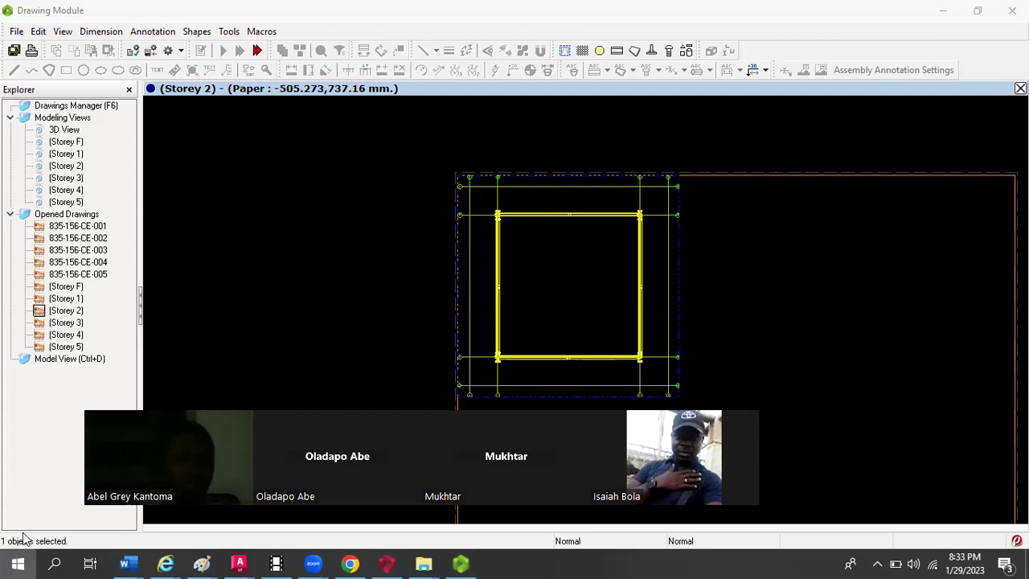
pyautogui.click(558, 159)
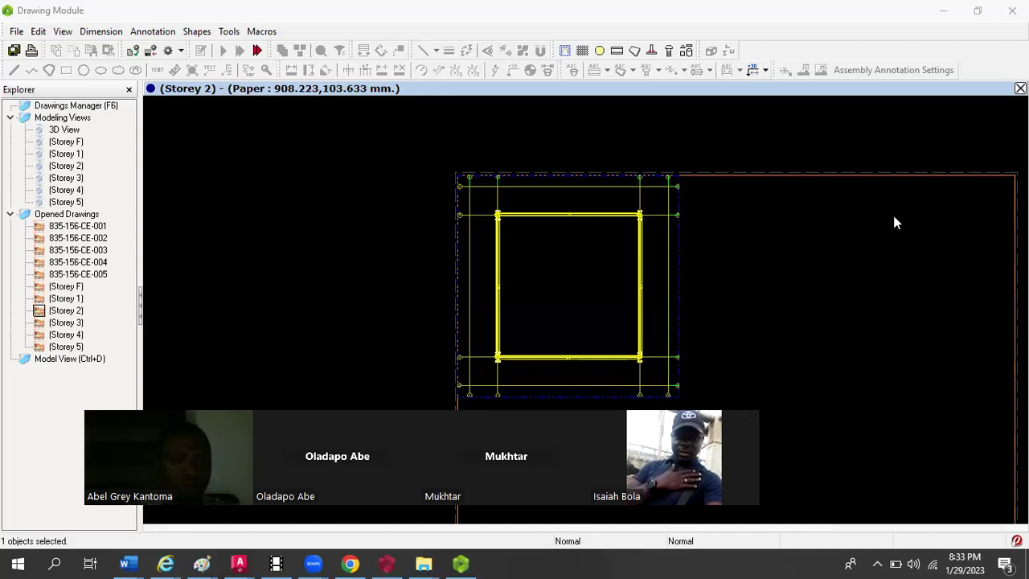
pyautogui.click(18, 563)
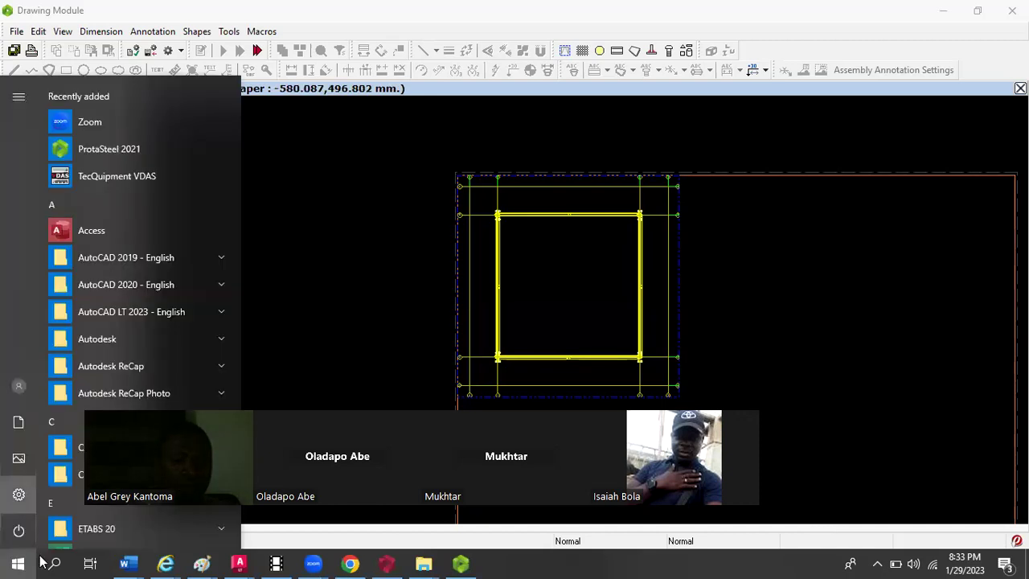
pyautogui.click(56, 563)
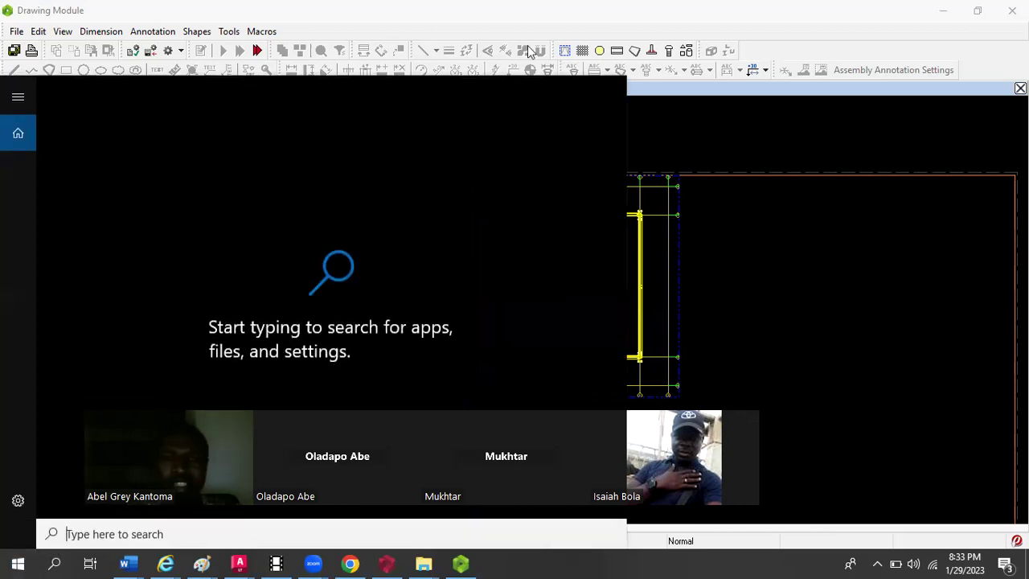
pyautogui.press('Escape')
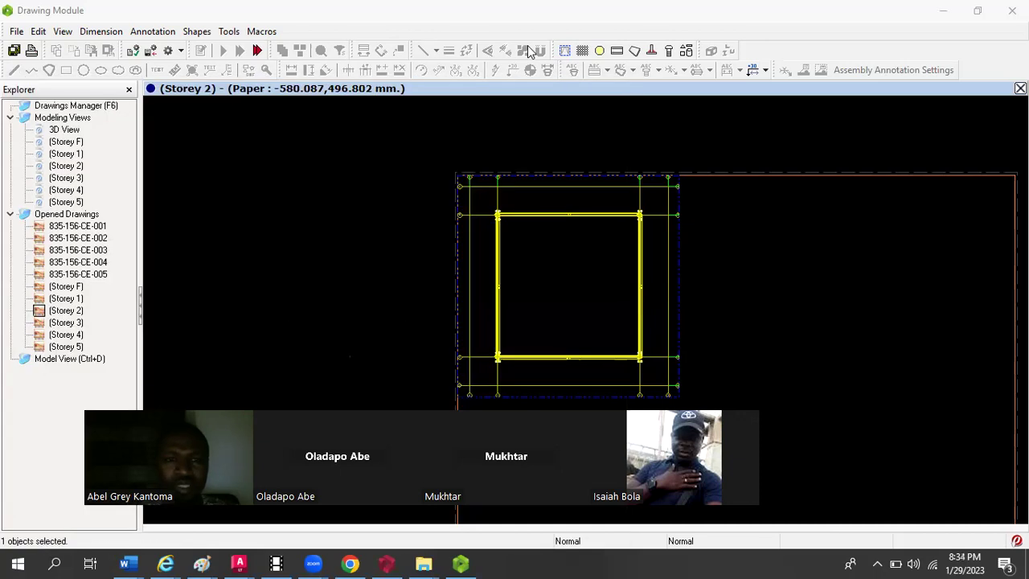
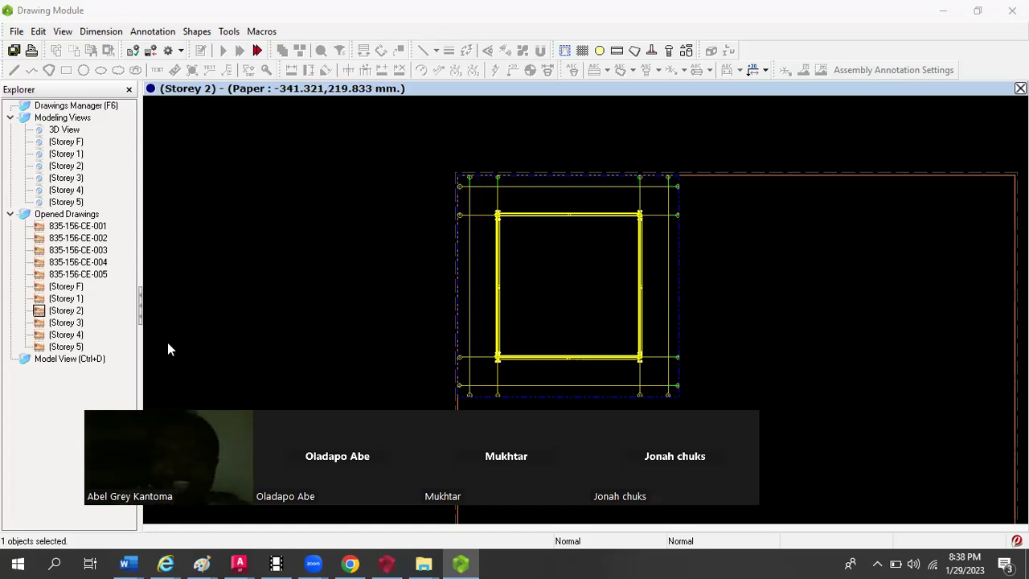
# Step: Open drawing 835-156-CE-005 and examine the anchor bolt details, their section views and plate dimensions up close
pyautogui.doubleClick(74, 287)
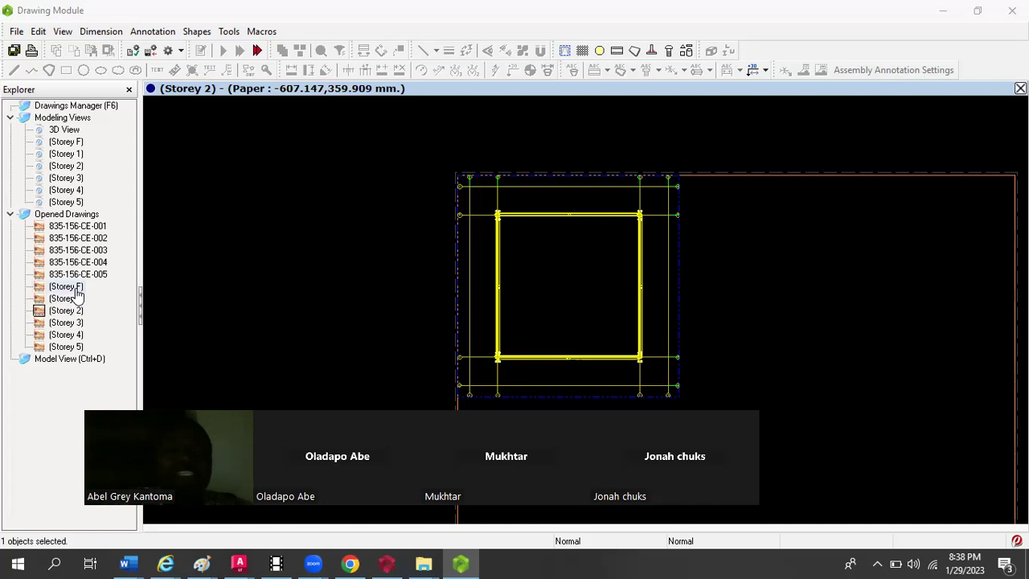
pyautogui.doubleClick(71, 310)
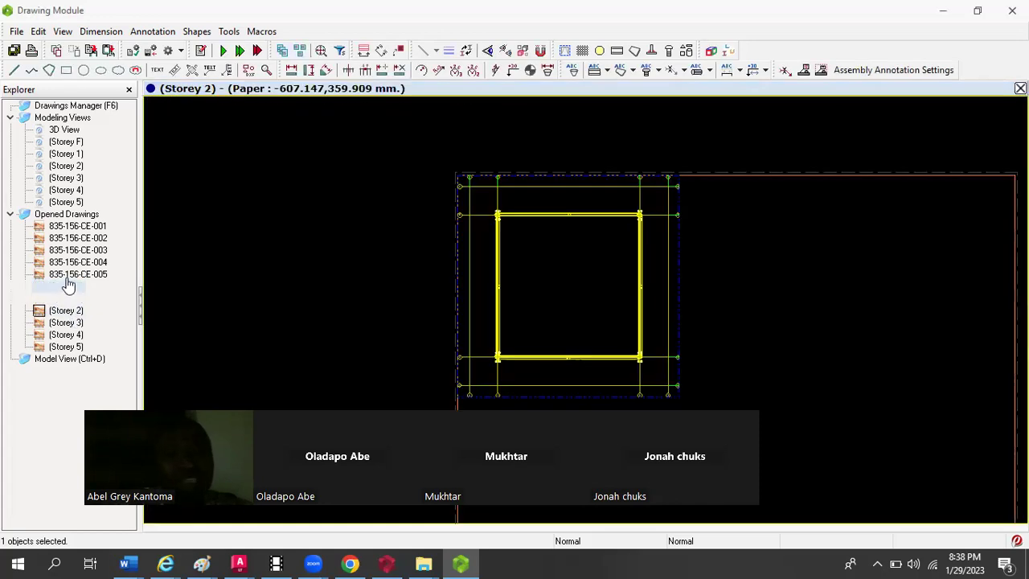
pyautogui.doubleClick(78, 274)
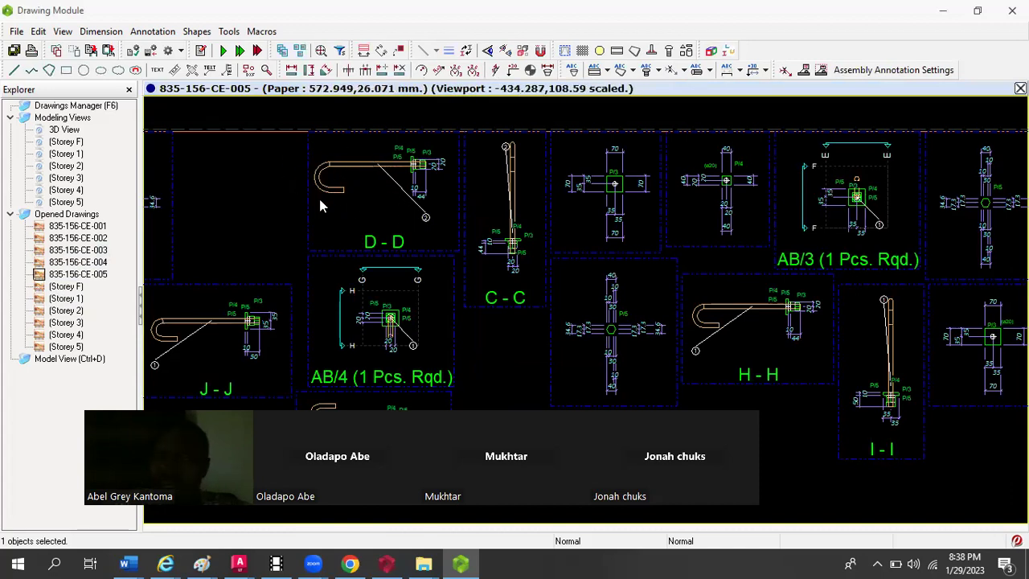
pyautogui.scroll(-3, 303, 237)
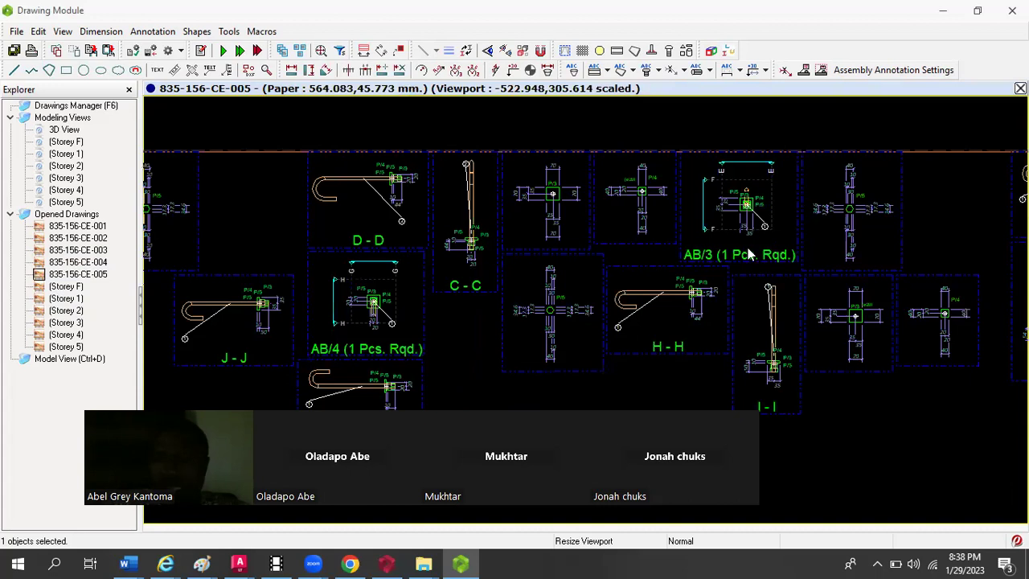
pyautogui.scroll(5, 799, 210)
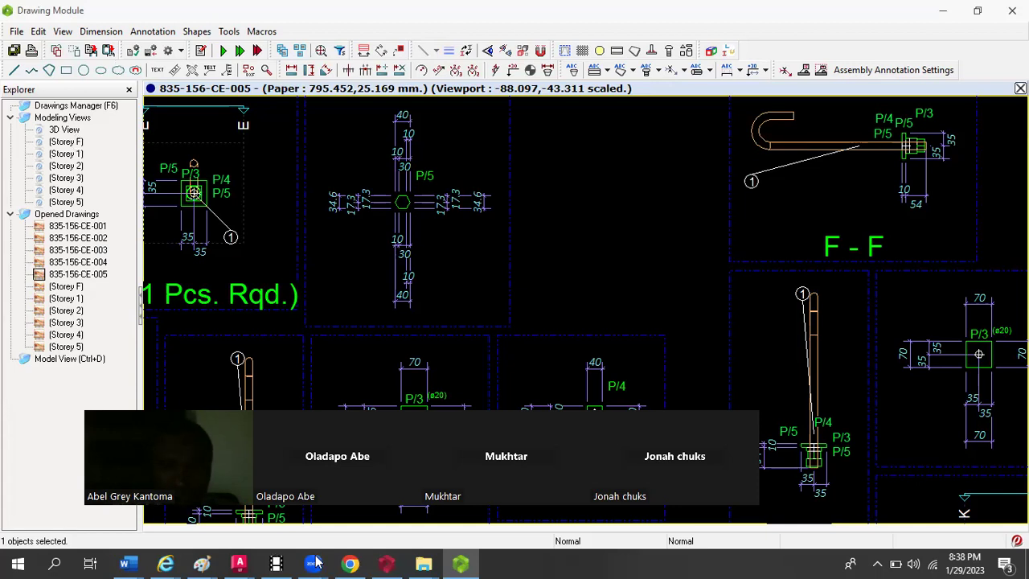
# Step: Switch to STEEL SAMPLES.dwg in AutoCAD and look over the structural working drawing sheets
pyautogui.moveTo(249, 563)
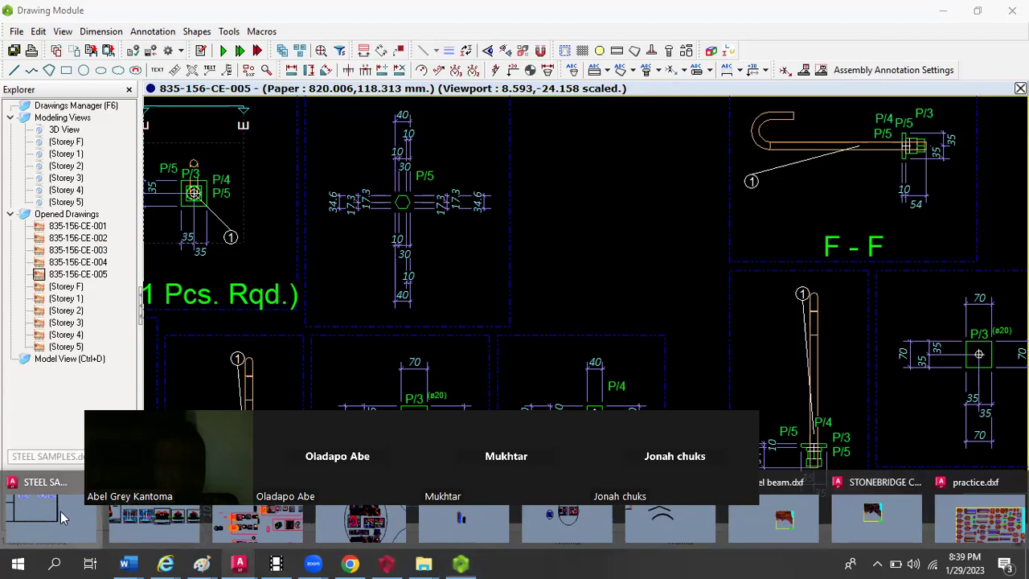
pyautogui.click(33, 508)
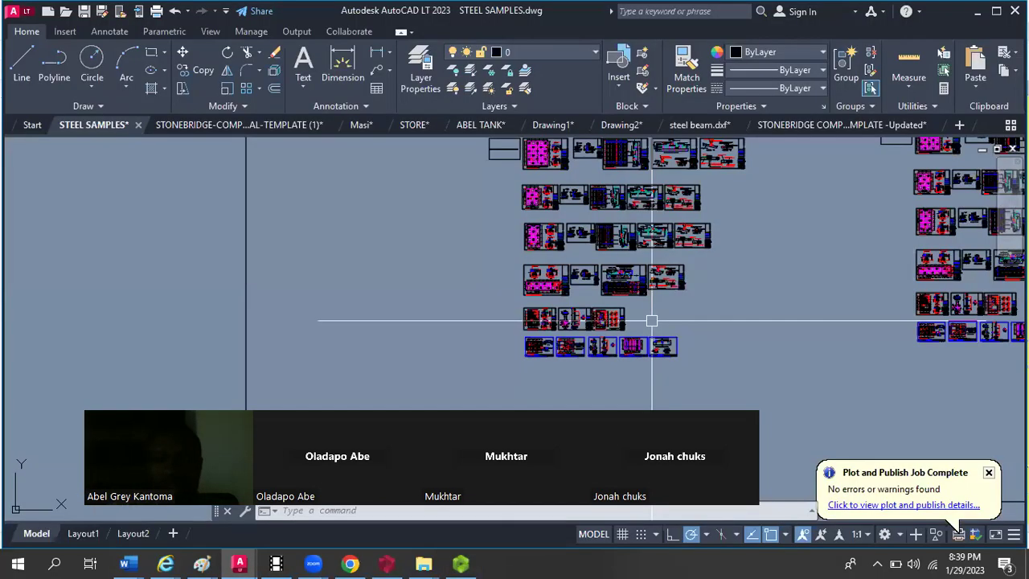
pyautogui.scroll(6, 482, 263)
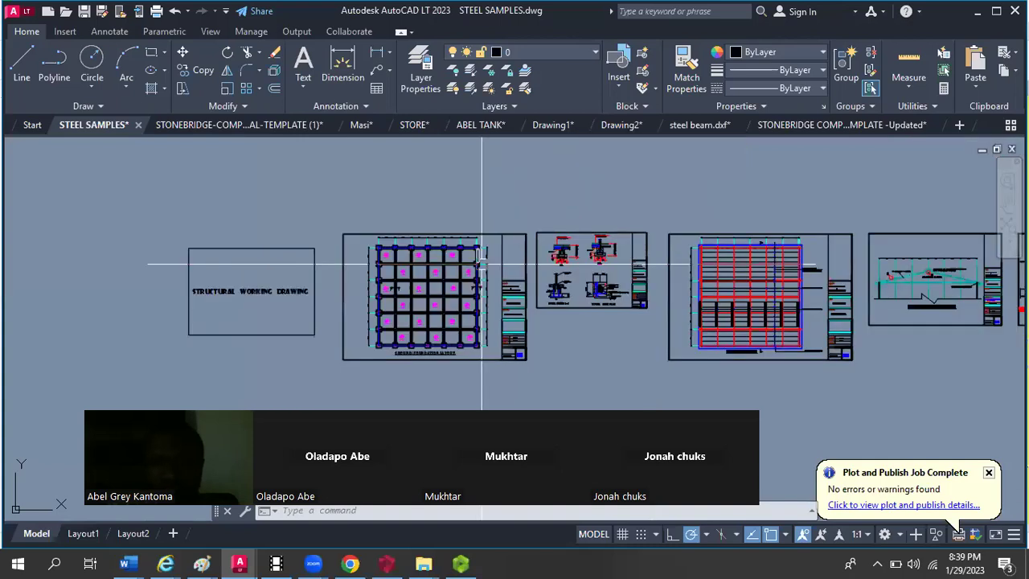
pyautogui.scroll(4, 836, 268)
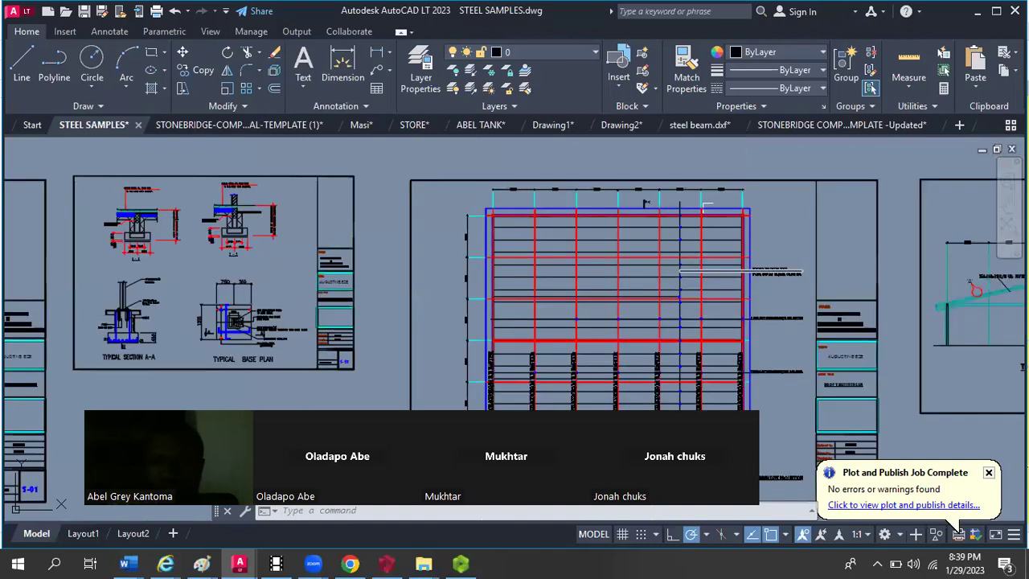
pyautogui.scroll(-6, 662, 237)
pyautogui.scroll(3, 558, 222)
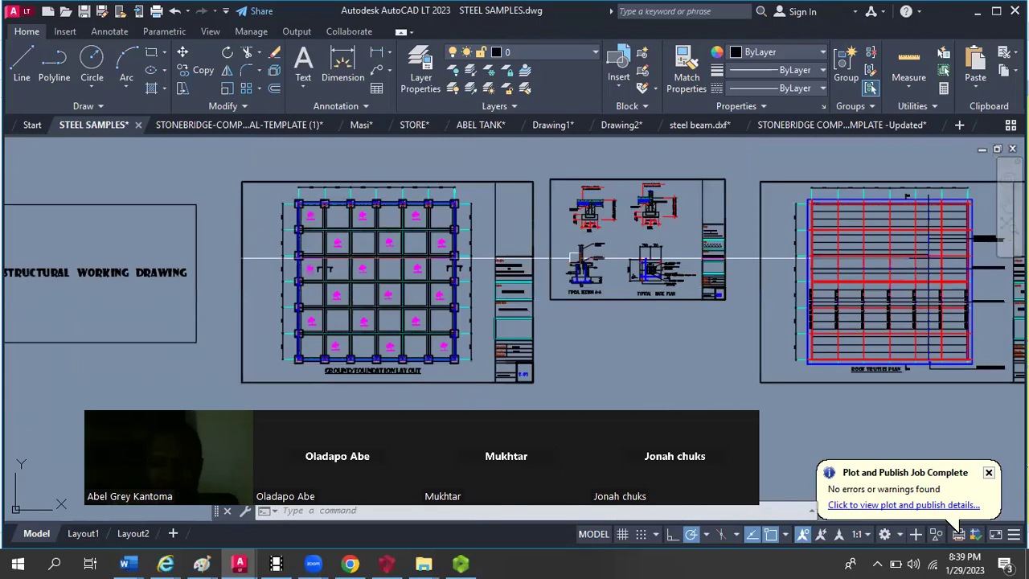
# Step: Examine the ground foundation layout, including its stanchion bases along the perimeter, grid spacing and section marks
pyautogui.scroll(3, 321, 253)
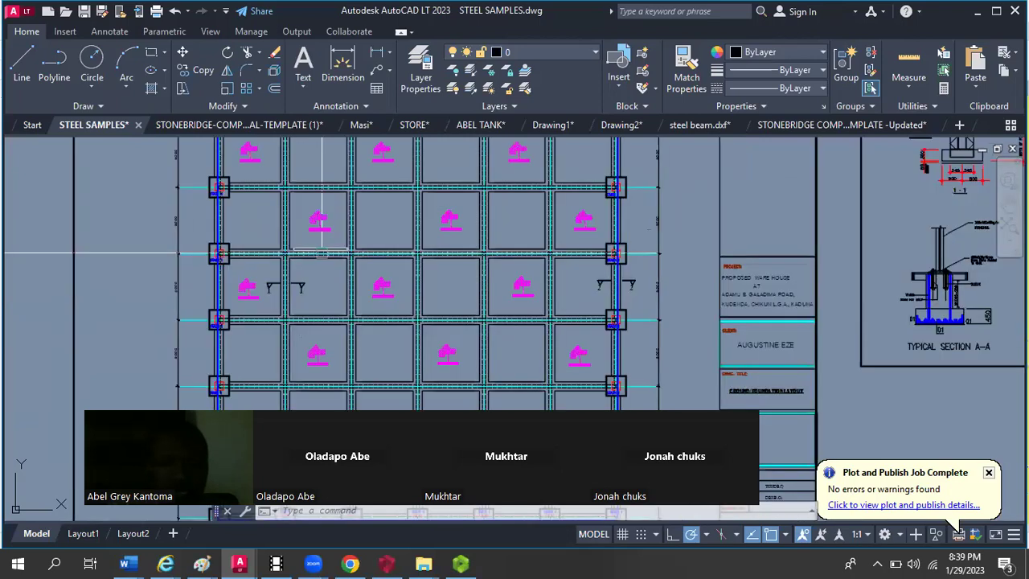
pyautogui.scroll(10, 321, 253)
pyautogui.scroll(-6, 244, 298)
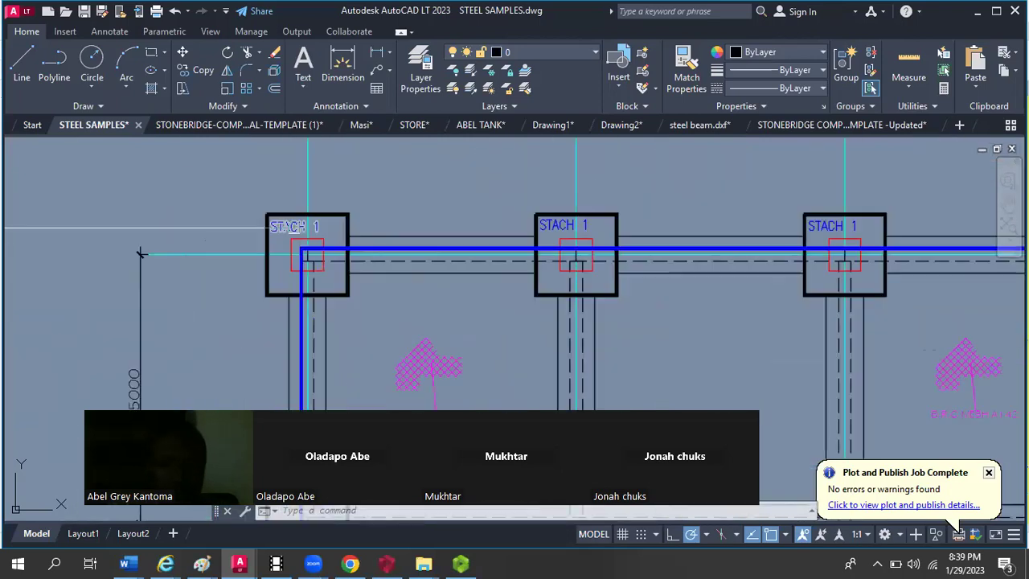
pyautogui.scroll(-5, 267, 273)
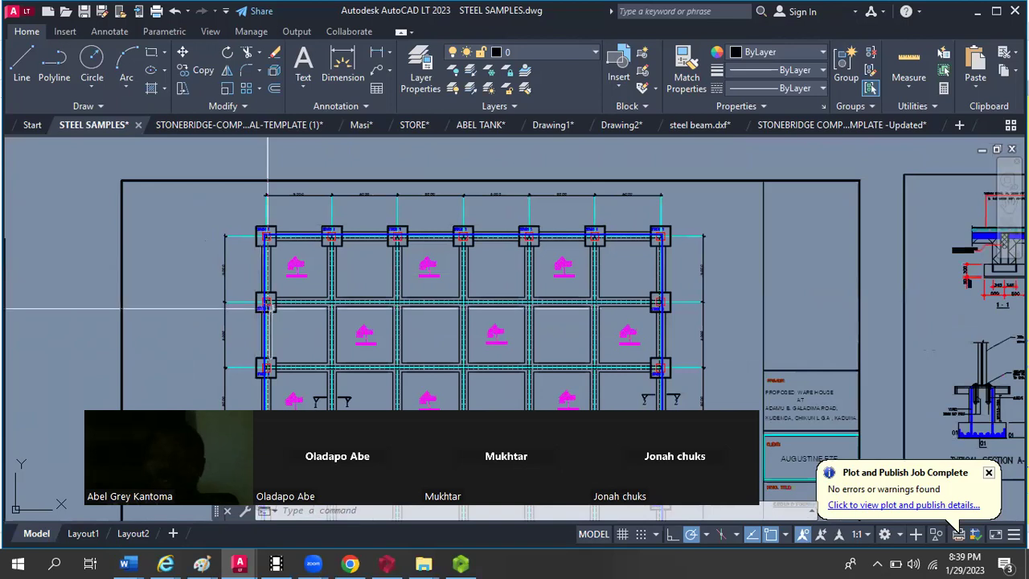
pyautogui.moveTo(267, 307)
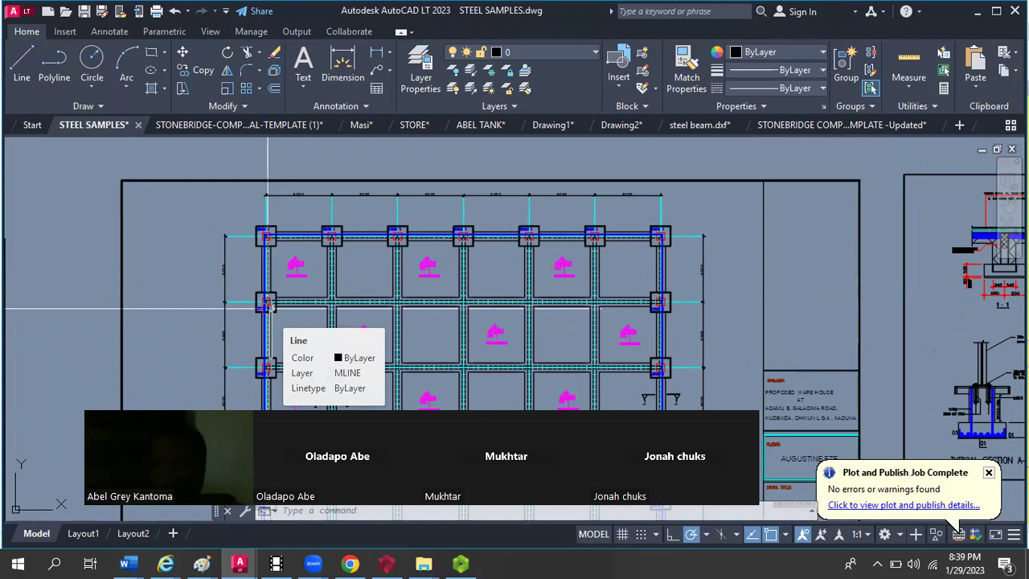
pyautogui.scroll(-5, 454, 200)
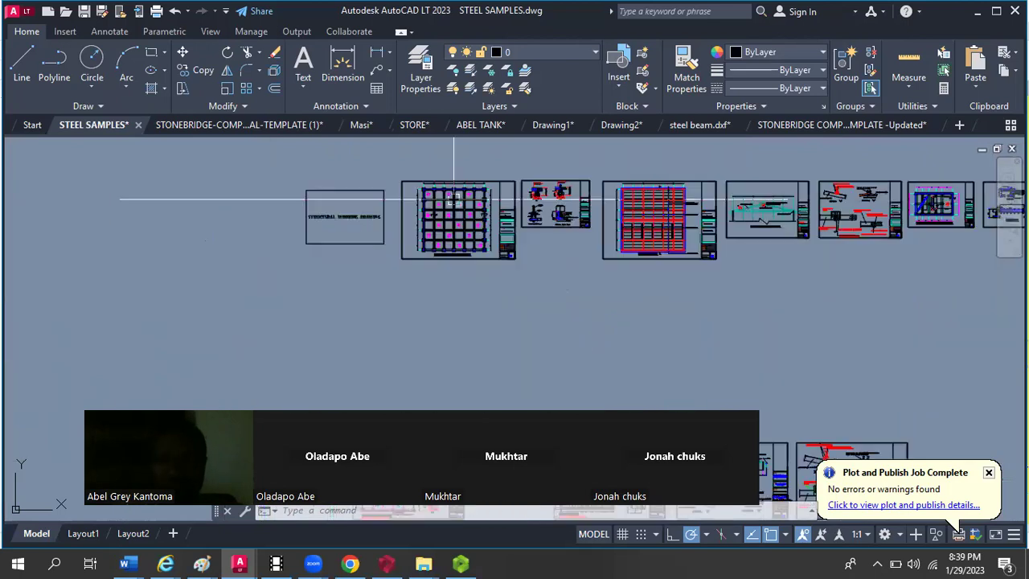
pyautogui.scroll(5, 455, 199)
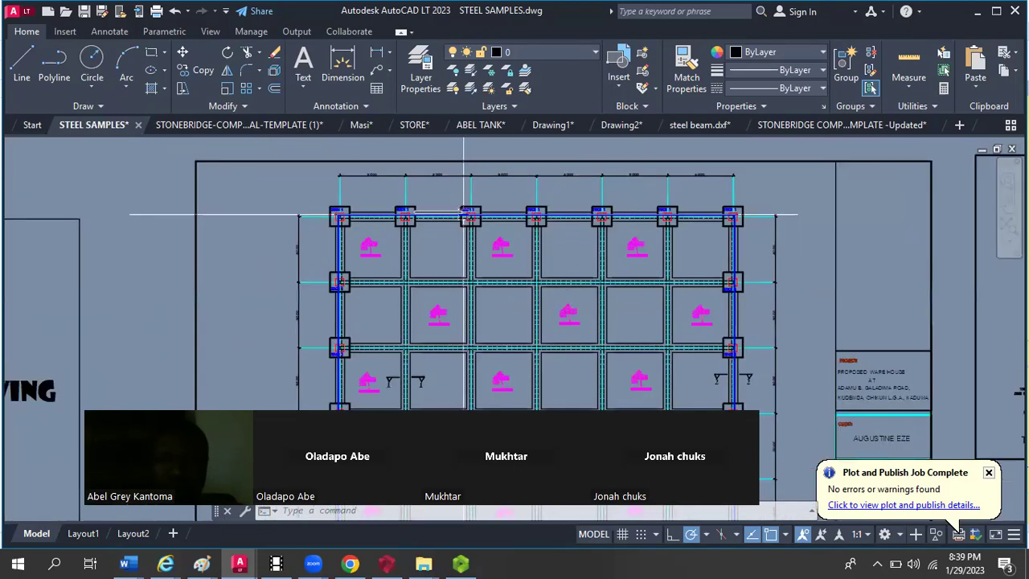
pyautogui.scroll(8, 463, 213)
pyautogui.scroll(-8, 494, 248)
pyautogui.scroll(5, 381, 320)
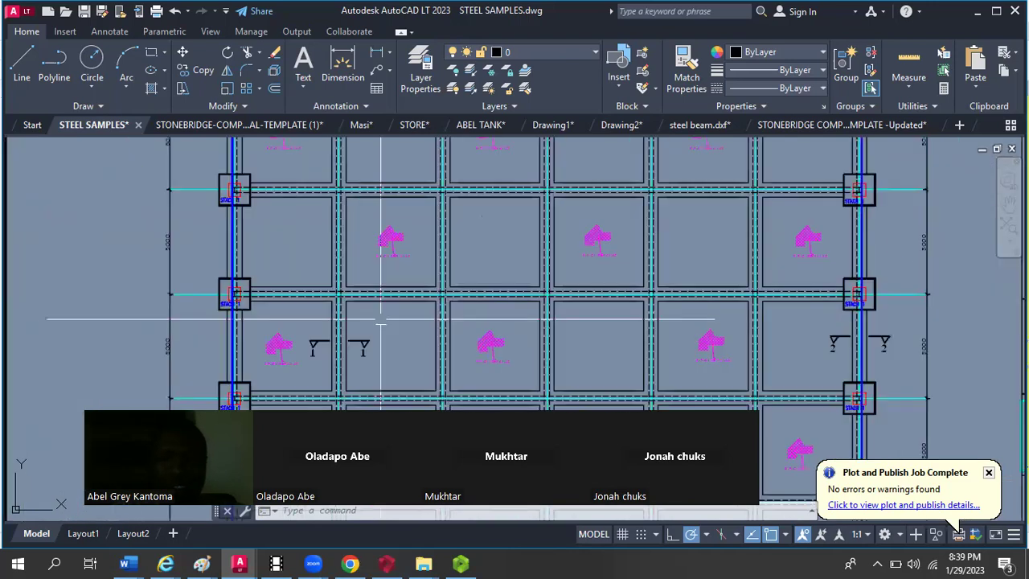
pyautogui.scroll(-6, 450, 308)
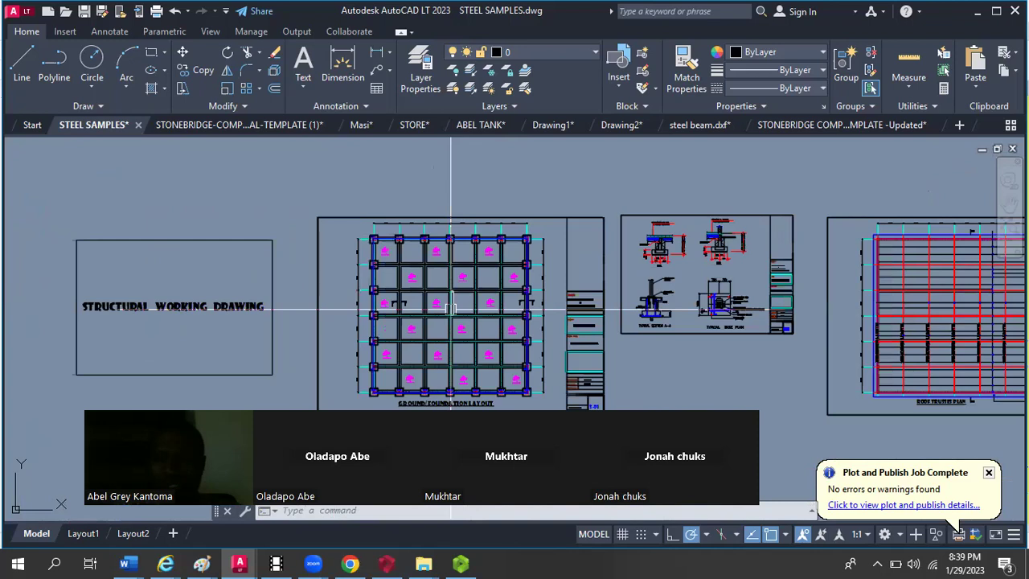
# Step: Examine Typical Section A-A on sheet S-02, including its stanchion and base plate labels
pyautogui.scroll(4, 694, 246)
pyautogui.moveTo(655, 219); pyautogui.dragTo(688, 138, button='middle')
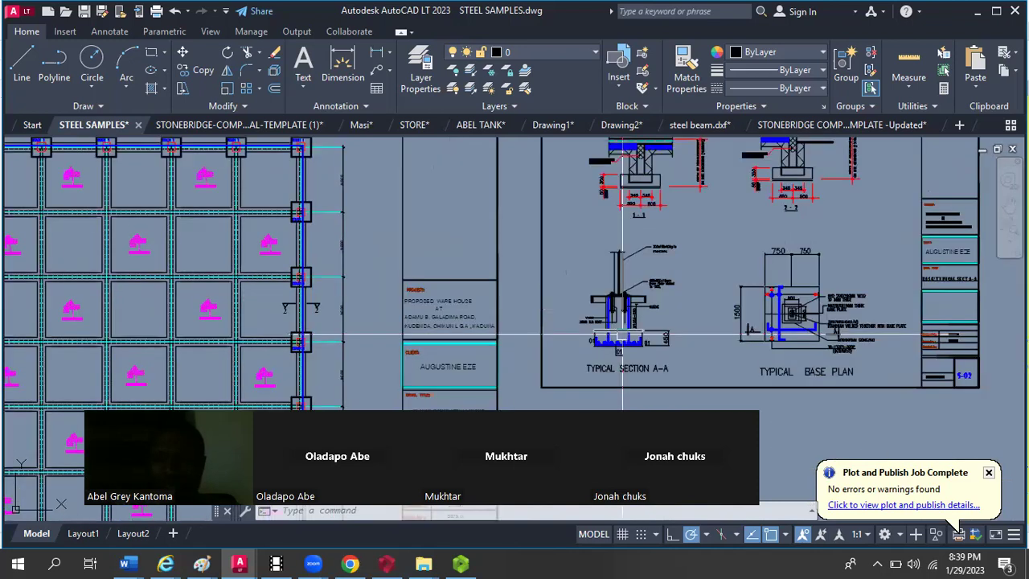
pyautogui.scroll(5, 623, 334)
pyautogui.scroll(-4, 599, 237)
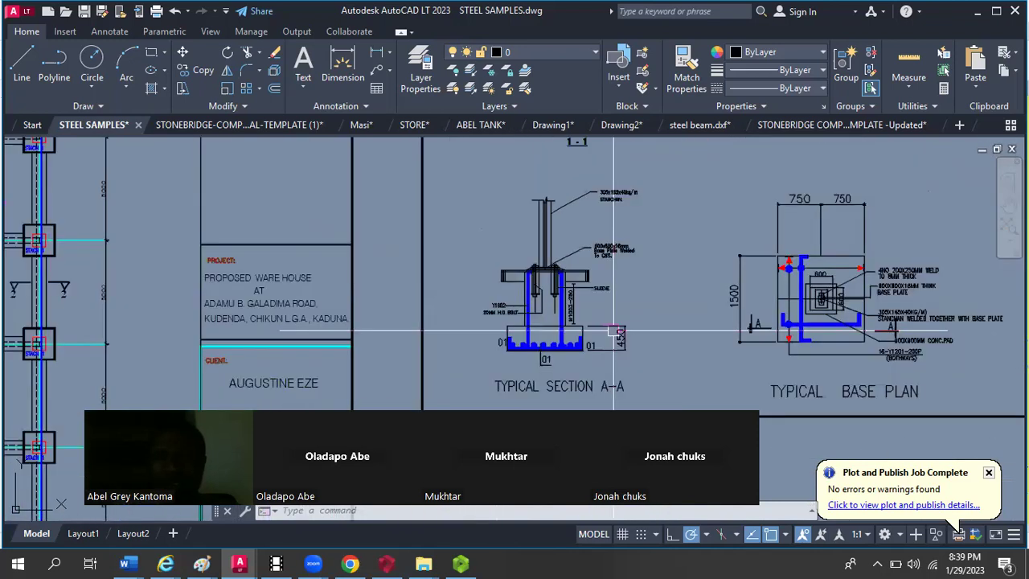
pyautogui.scroll(3, 603, 239)
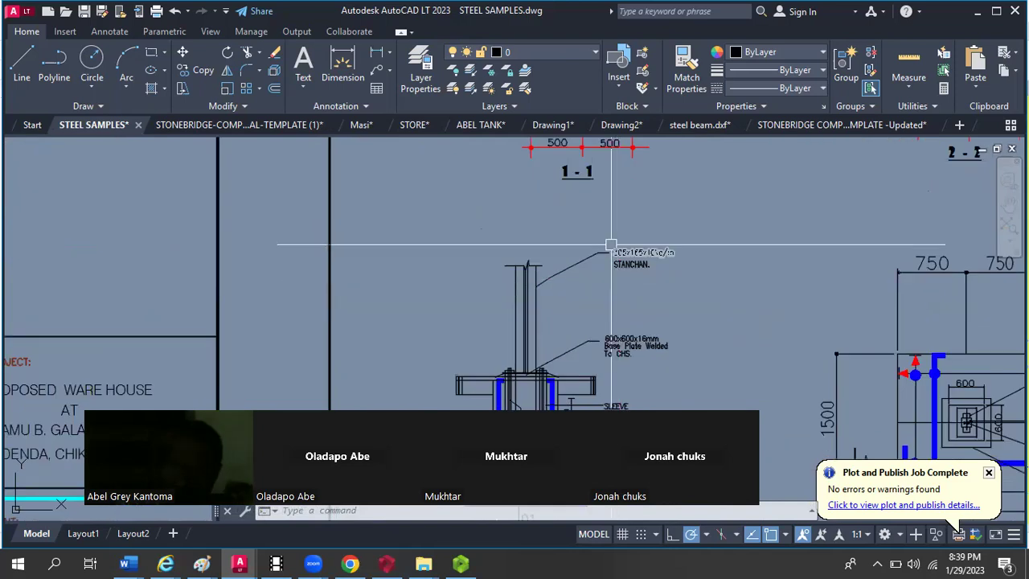
pyautogui.scroll(-3, 611, 243)
pyautogui.scroll(-2, 611, 244)
pyautogui.scroll(2, 599, 308)
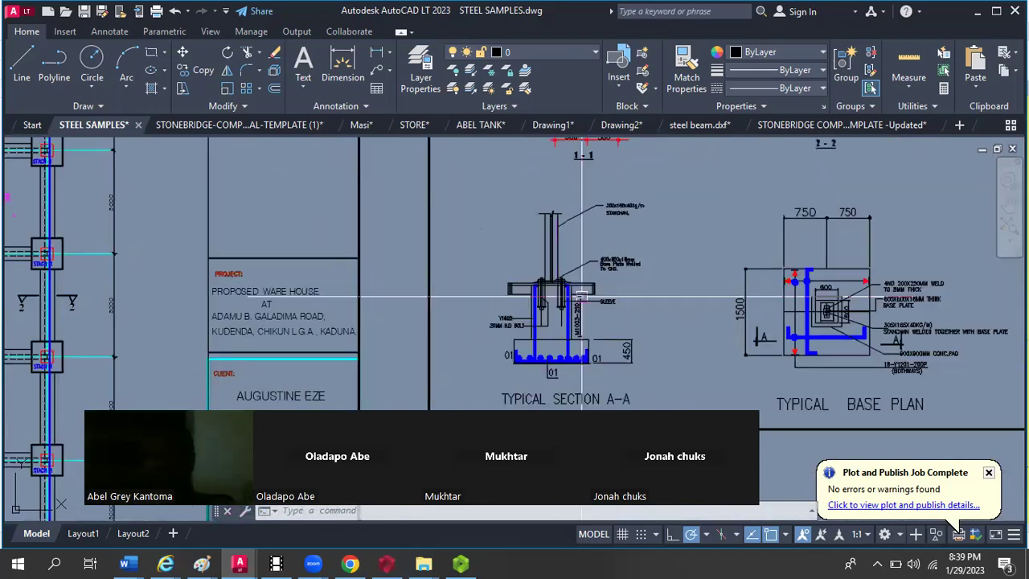
# Step: Inspect the base plate, holding-down bolts, sleeves and column reinforcement in Typical Section A-A up close
pyautogui.scroll(2, 582, 298)
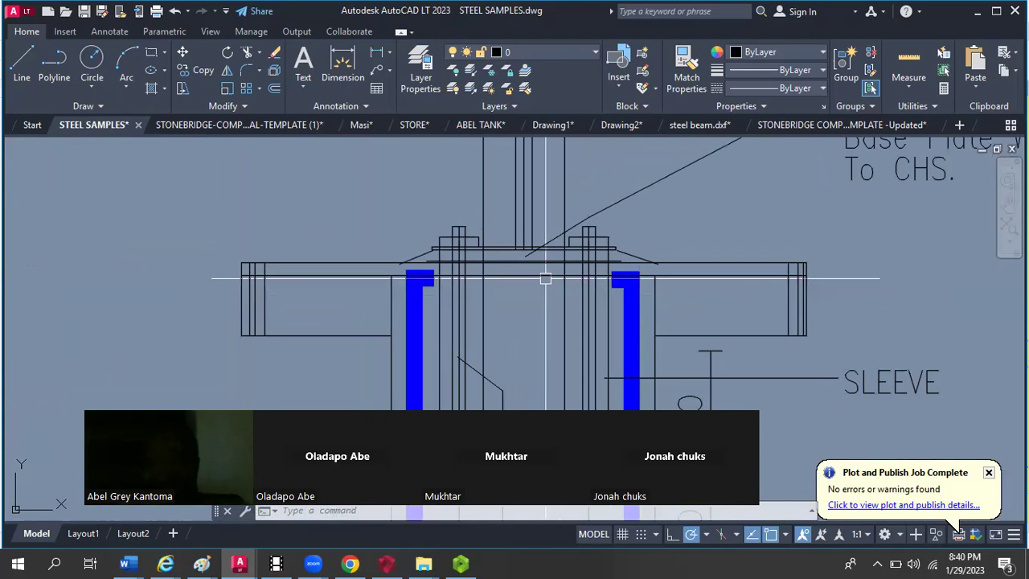
pyautogui.scroll(-1, 562, 298)
pyautogui.scroll(4, 565, 299)
pyautogui.scroll(-2, 574, 305)
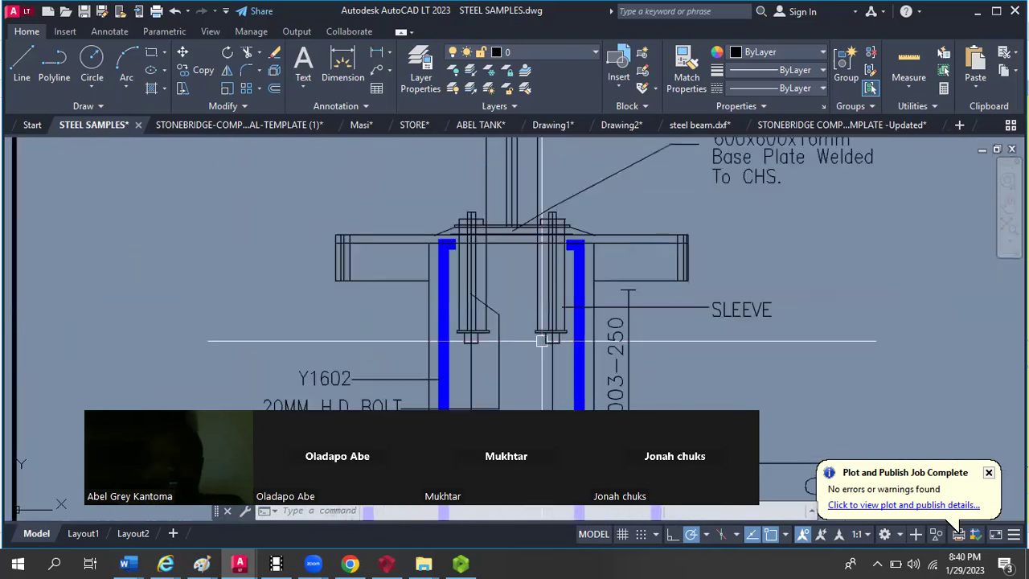
pyautogui.scroll(-2, 572, 300)
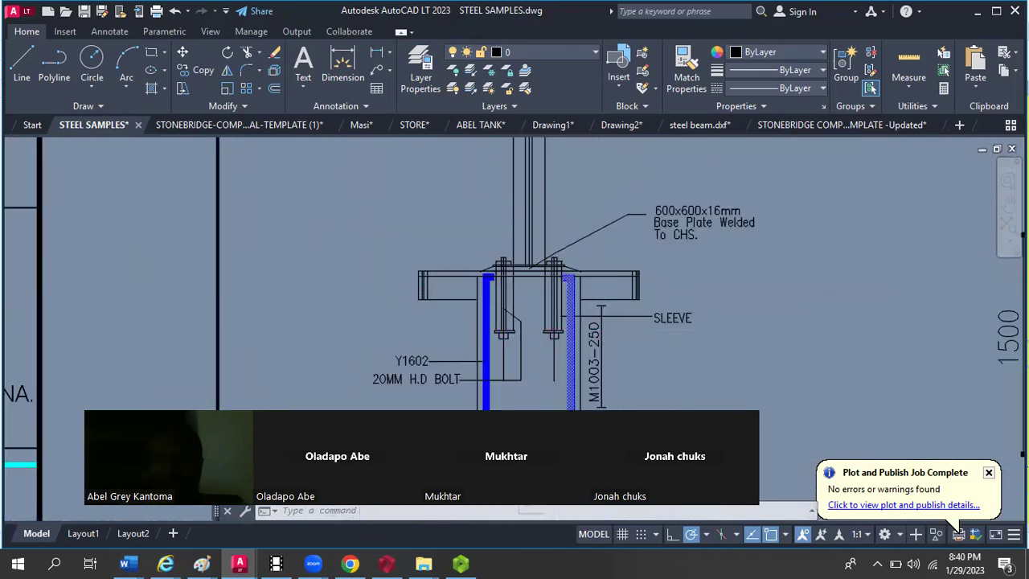
pyautogui.scroll(4, 575, 282)
pyautogui.scroll(-2, 571, 314)
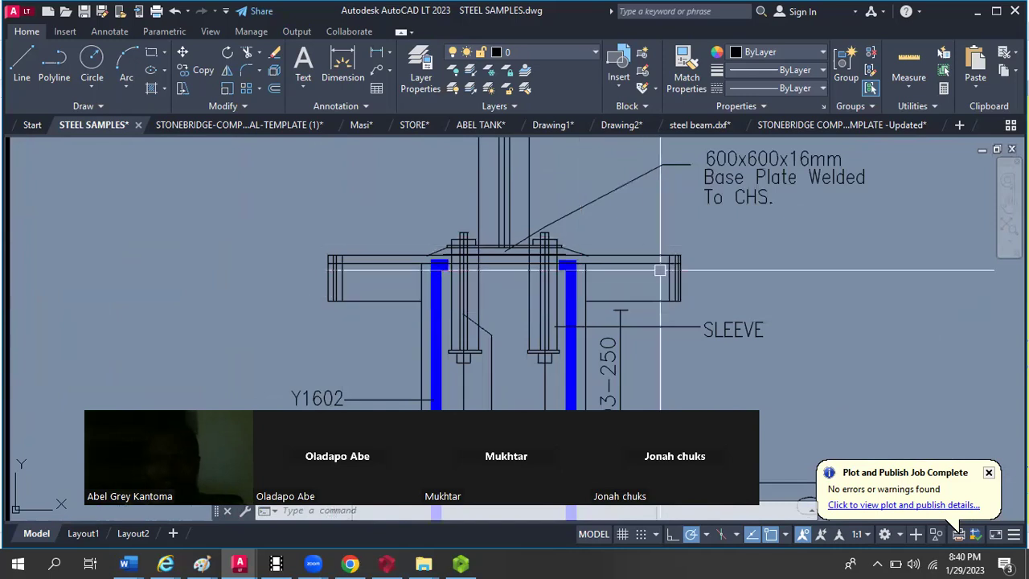
pyautogui.scroll(-2, 608, 241)
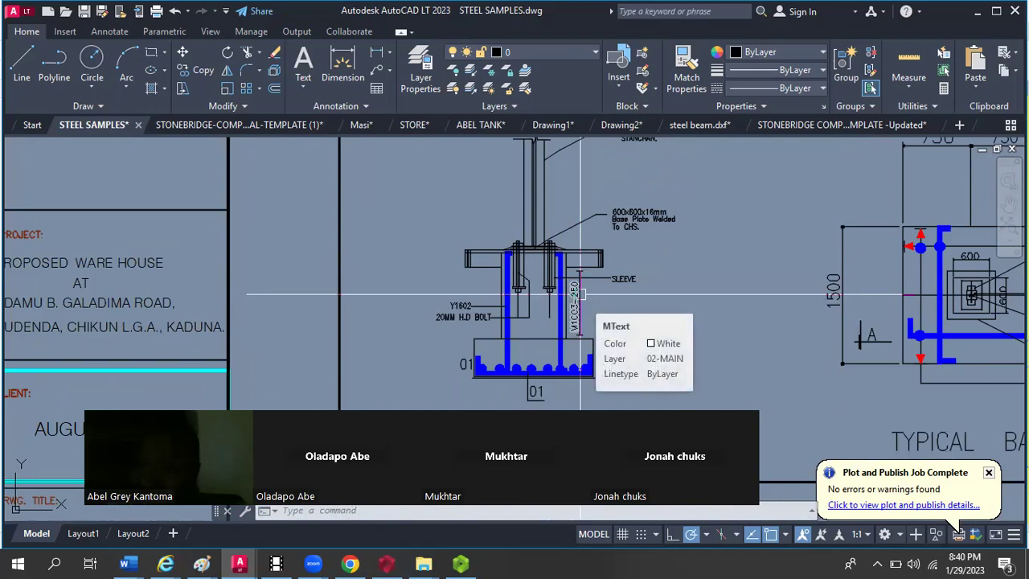
pyautogui.scroll(-4, 545, 296)
# Step: Examine the Typical Base Plan on sheet S-02, including its base plate, stanchion, weld and reinforcement notes
pyautogui.scroll(5, 689, 318)
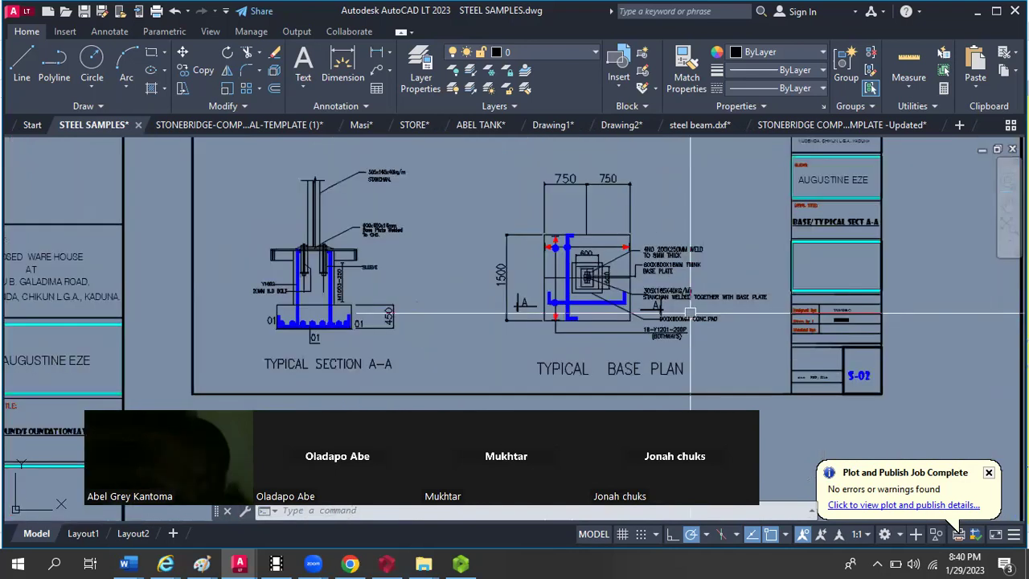
pyautogui.scroll(4, 624, 261)
pyautogui.scroll(3, 530, 266)
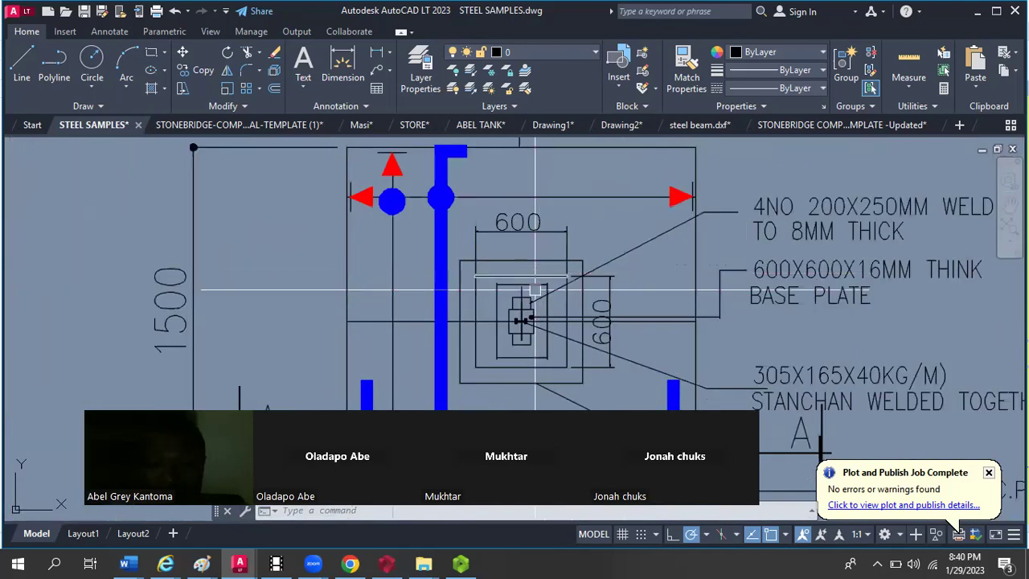
pyautogui.scroll(-5, 530, 273)
pyautogui.scroll(-4, 567, 286)
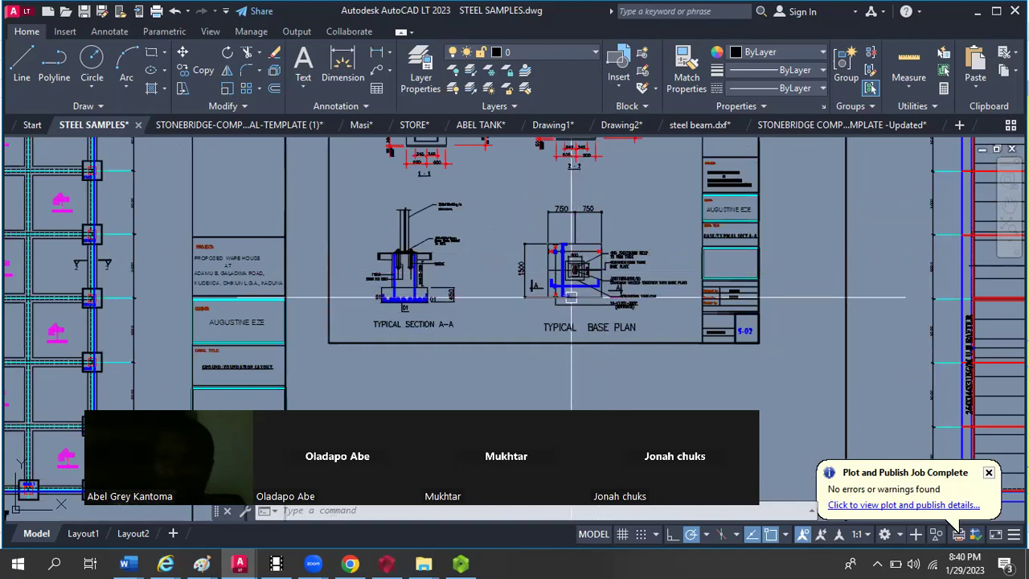
pyautogui.scroll(2, 604, 241)
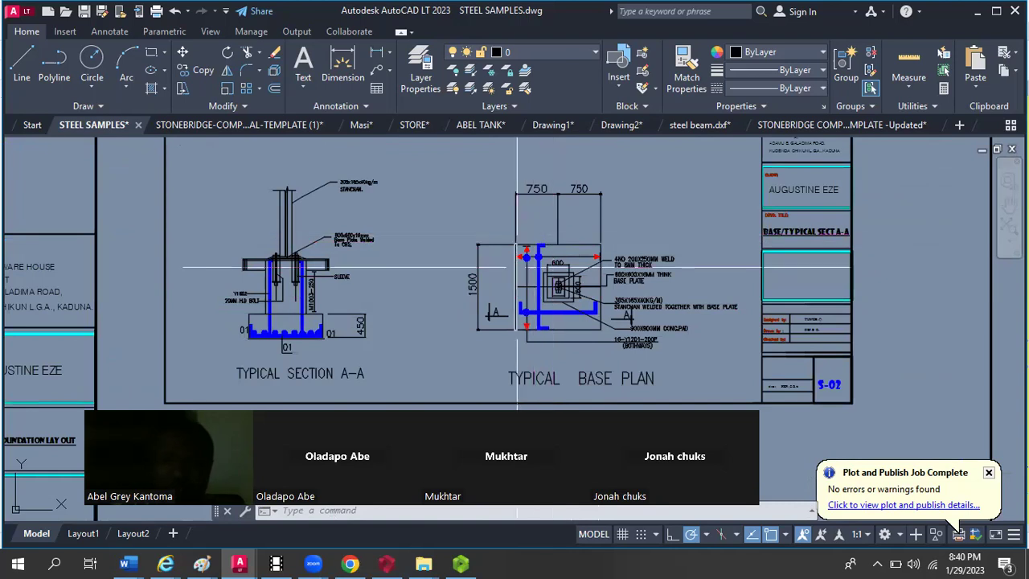
pyautogui.scroll(5, 537, 249)
pyautogui.scroll(-7, 537, 251)
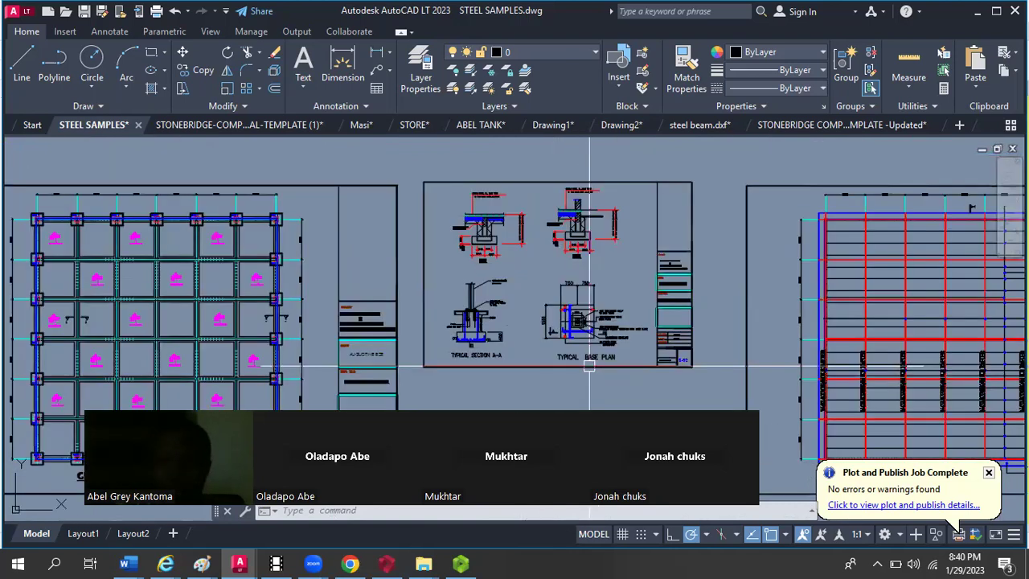
# Step: Examine the roof trusses plan on sheet S-03, including its rafter and purlin layout, alongside the neighbouring sheets
pyautogui.scroll(-5, 624, 311)
pyautogui.scroll(6, 595, 289)
pyautogui.scroll(-2, 639, 259)
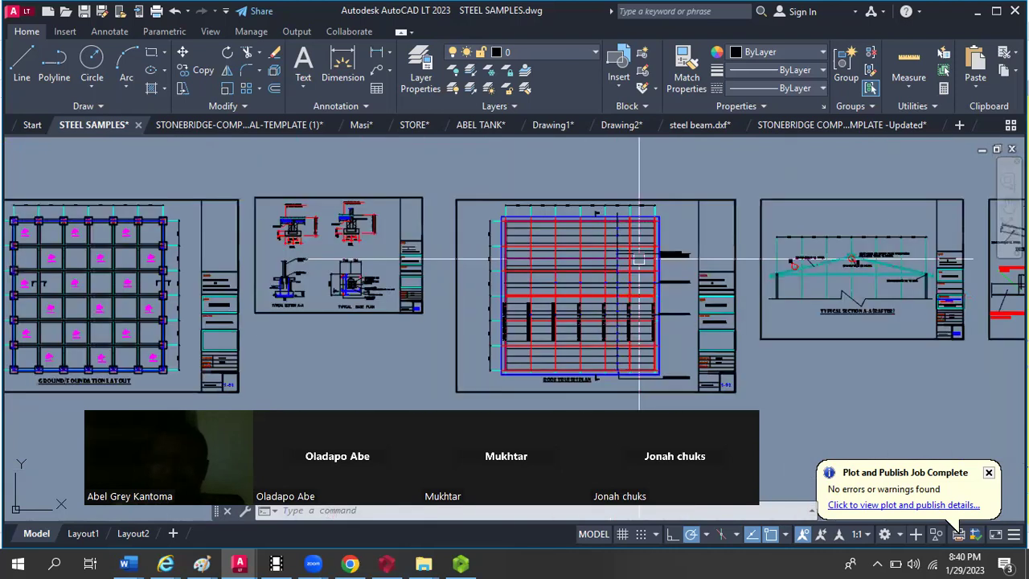
pyautogui.scroll(2, 611, 269)
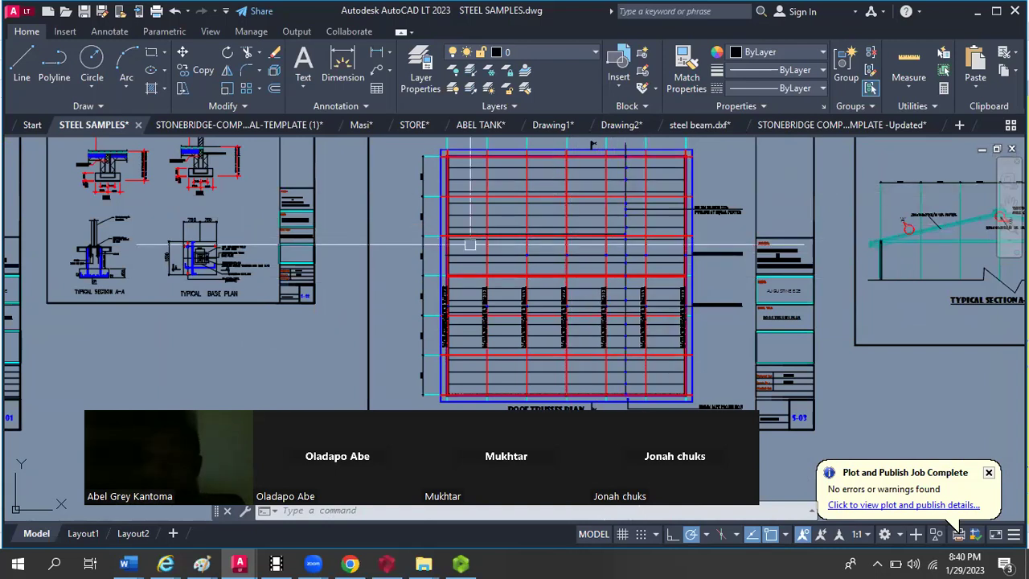
pyautogui.scroll(-3, 469, 245)
pyautogui.scroll(2, 714, 217)
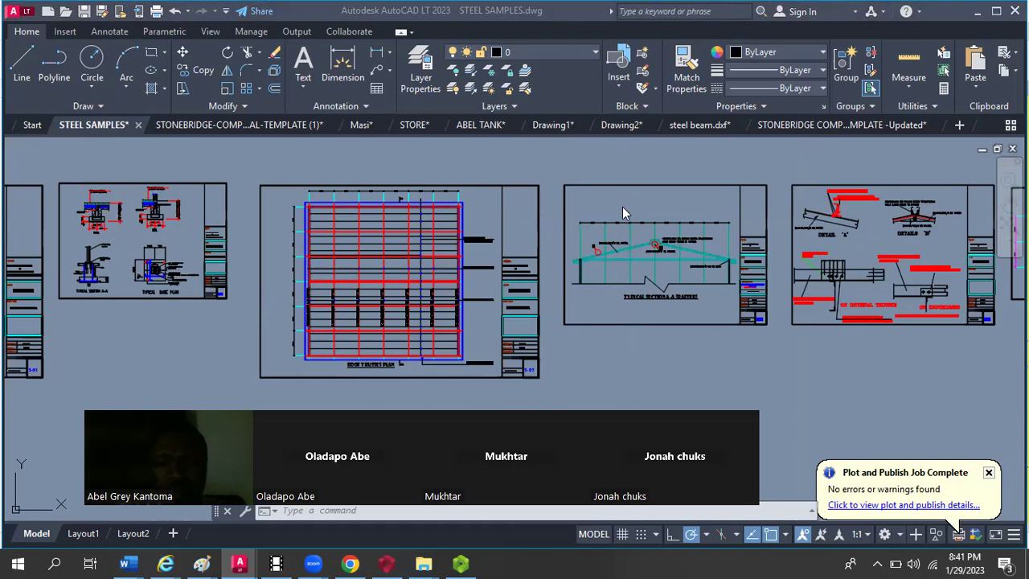
pyautogui.scroll(2, 389, 341)
pyautogui.scroll(2, 394, 225)
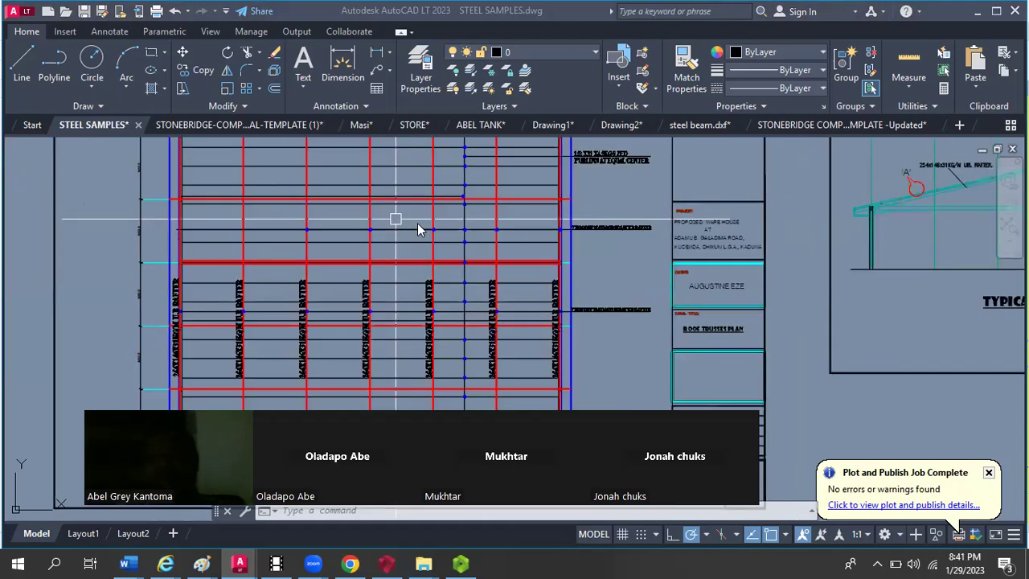
pyautogui.scroll(-2, 411, 255)
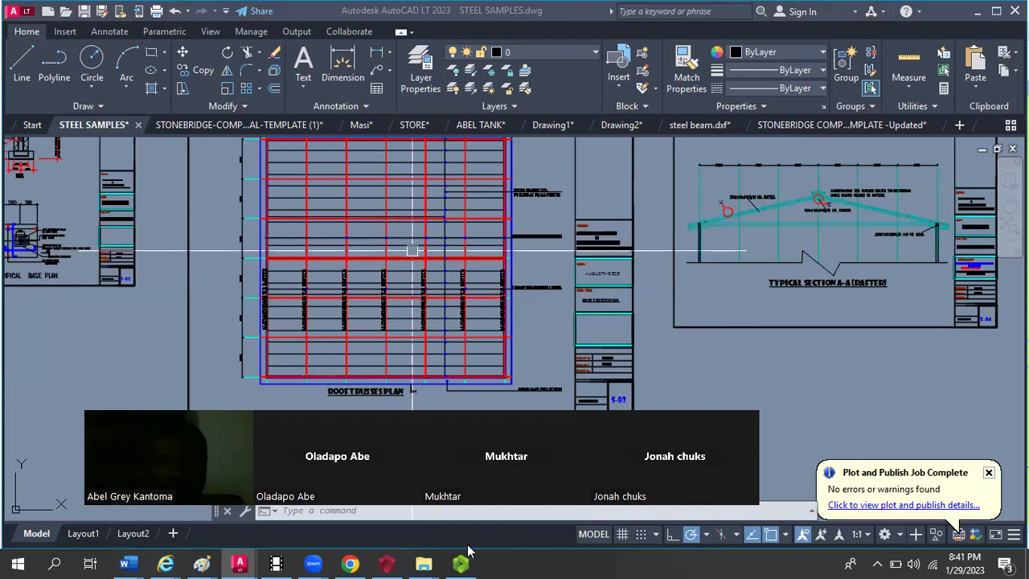
pyautogui.scroll(-2, 480, 234)
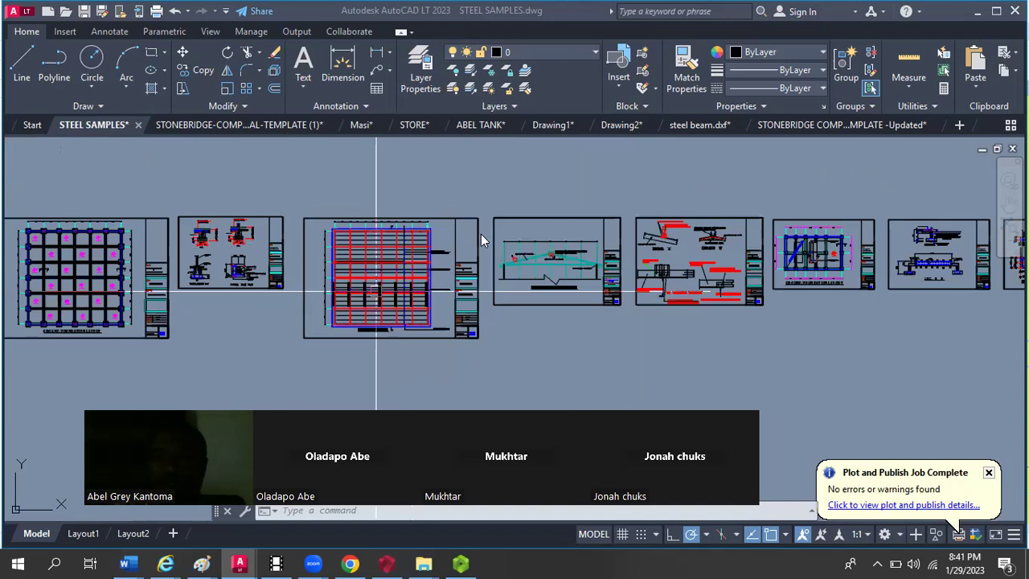
# Step: Examine Typical Section A-A (Rafter) on sheet S-04, including its rafter, haunch, purlin and tie beam labels
pyautogui.scroll(3, 505, 256)
pyautogui.scroll(-2, 336, 294)
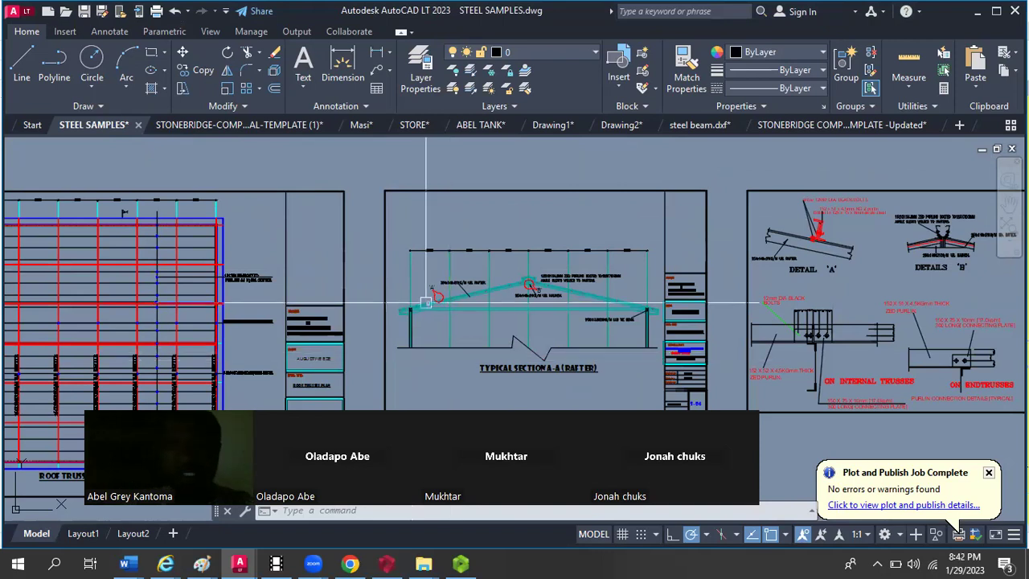
pyautogui.scroll(2, 471, 277)
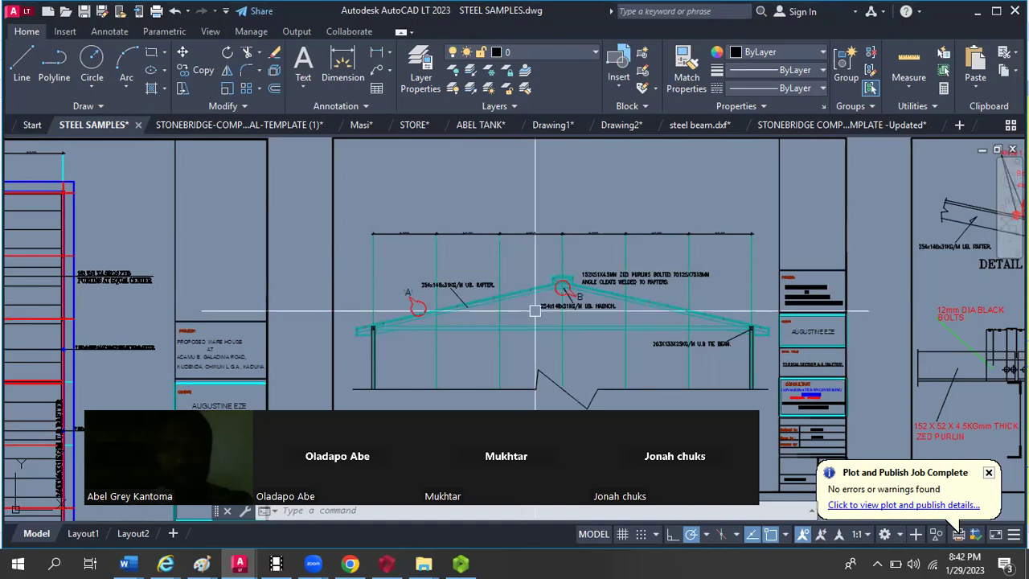
# Step: Inspect the roof ridge in Typical Section A-A (Rafter) up close, including detail mark 'B', the haunch and the zed purlin notes
pyautogui.scroll(5, 535, 310)
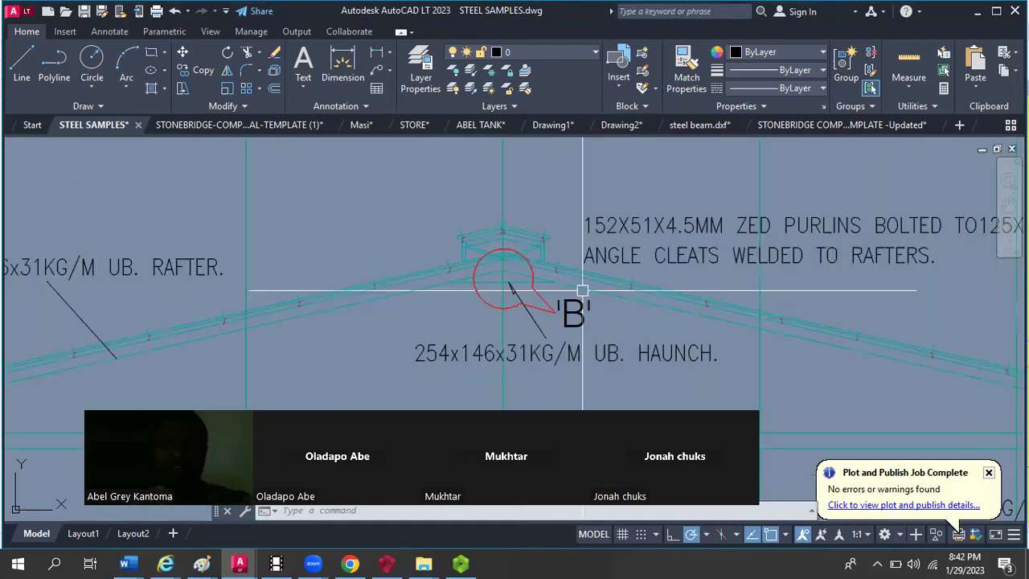
pyautogui.scroll(-2, 513, 345)
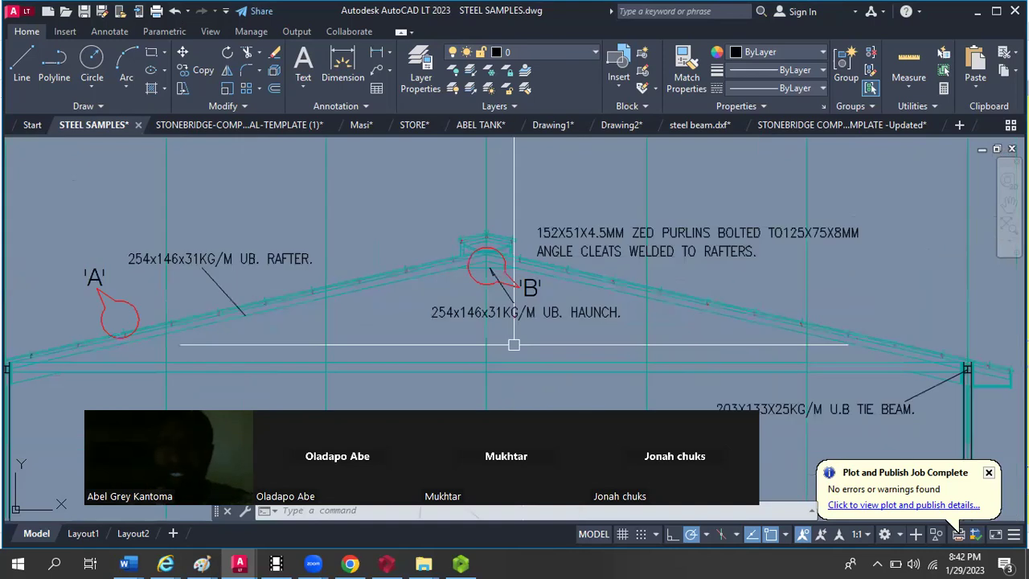
pyautogui.scroll(2, 510, 241)
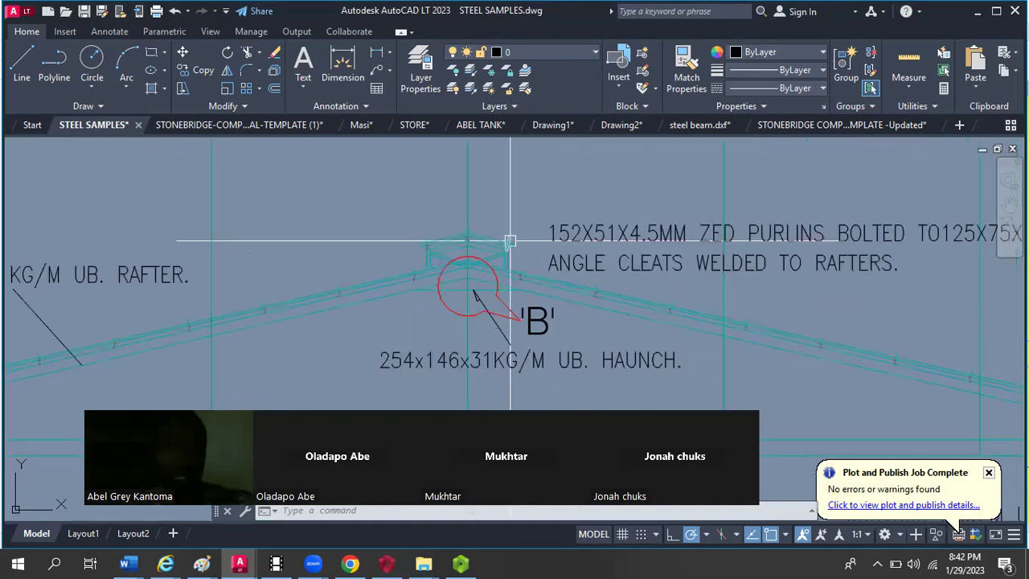
pyautogui.scroll(-6, 540, 276)
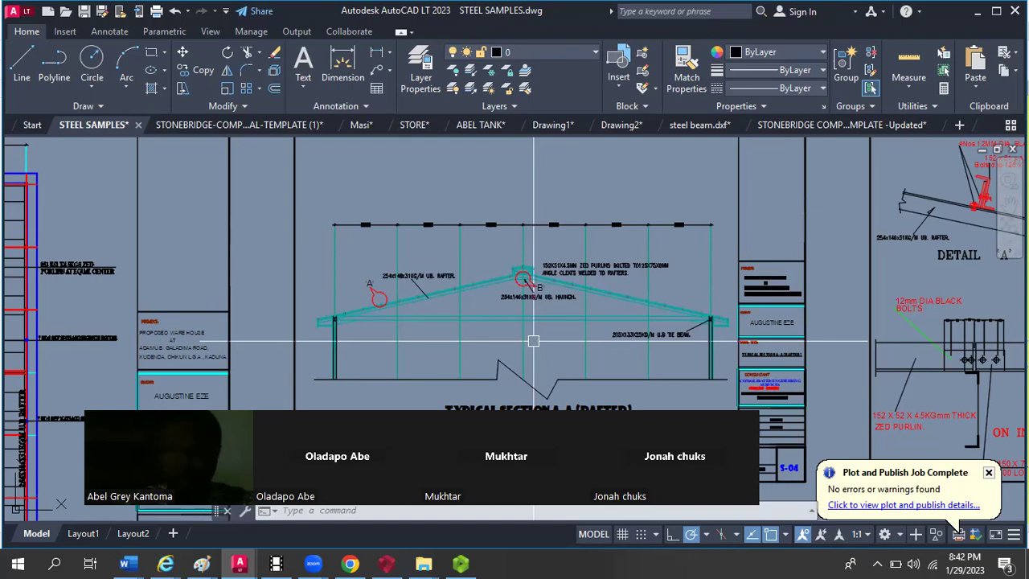
# Step: Examine Details 'A' and 'B' and the purlin connection details on the sheet following Typical Section A-A (Rafter)
pyautogui.scroll(-2, 389, 328)
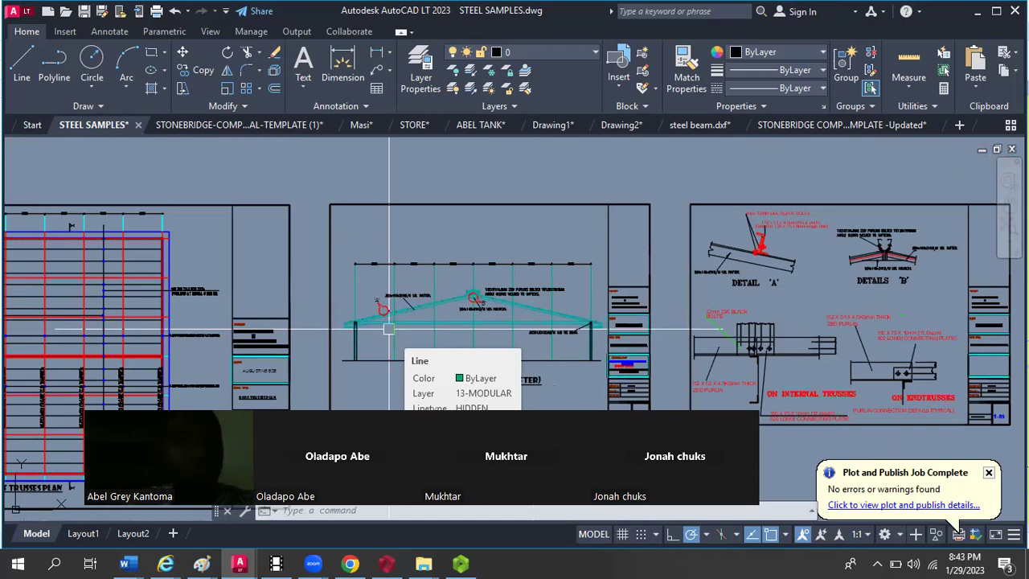
pyautogui.scroll(-2, 361, 328)
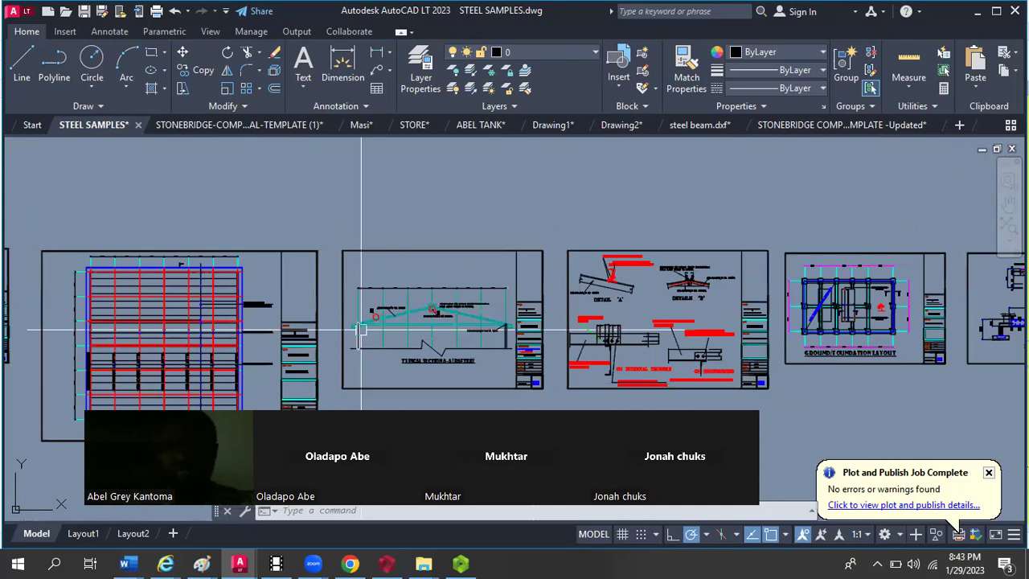
pyautogui.scroll(5, 556, 299)
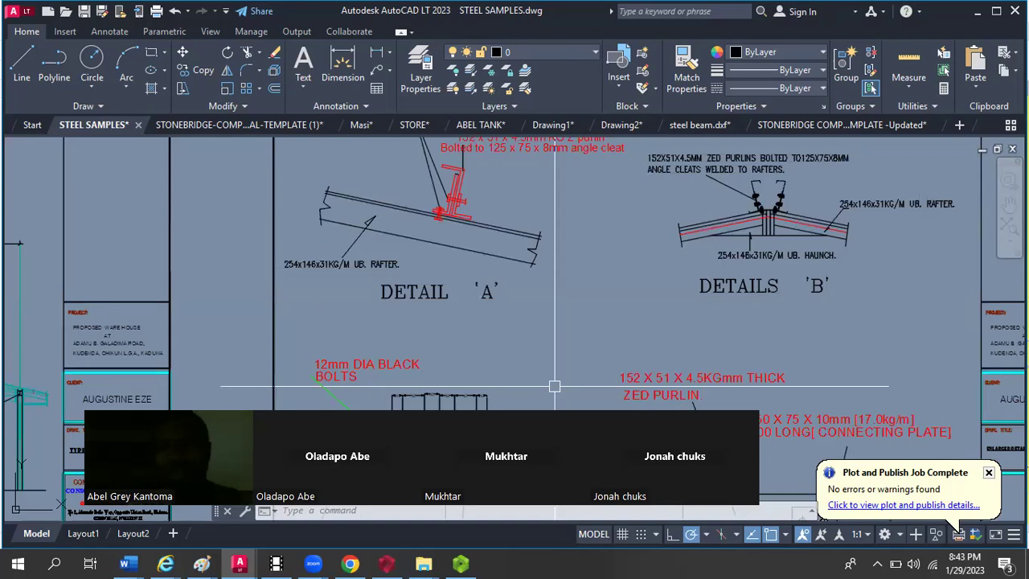
pyautogui.scroll(-4, 411, 307)
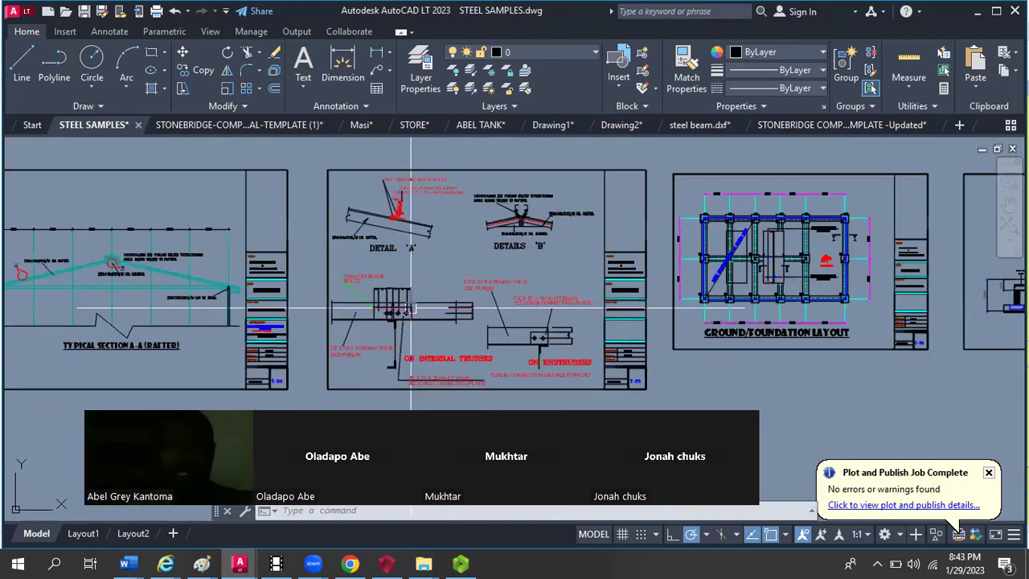
# Step: Survey the ground/foundation layout and remaining sheets in the row, along with the other sample drawing sets below it
pyautogui.moveTo(861, 280); pyautogui.dragTo(693, 302, button='middle')
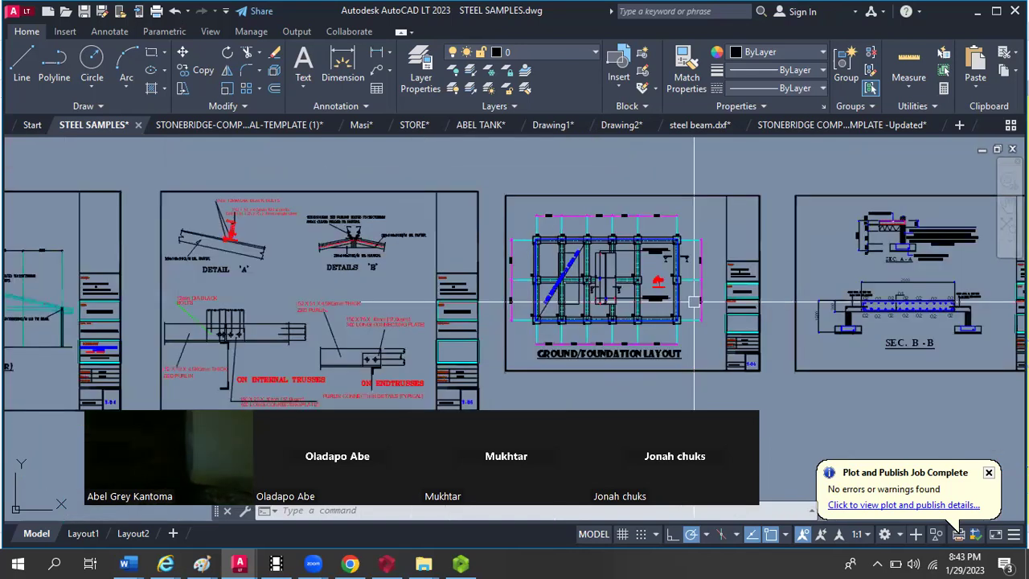
pyautogui.scroll(-4, 519, 280)
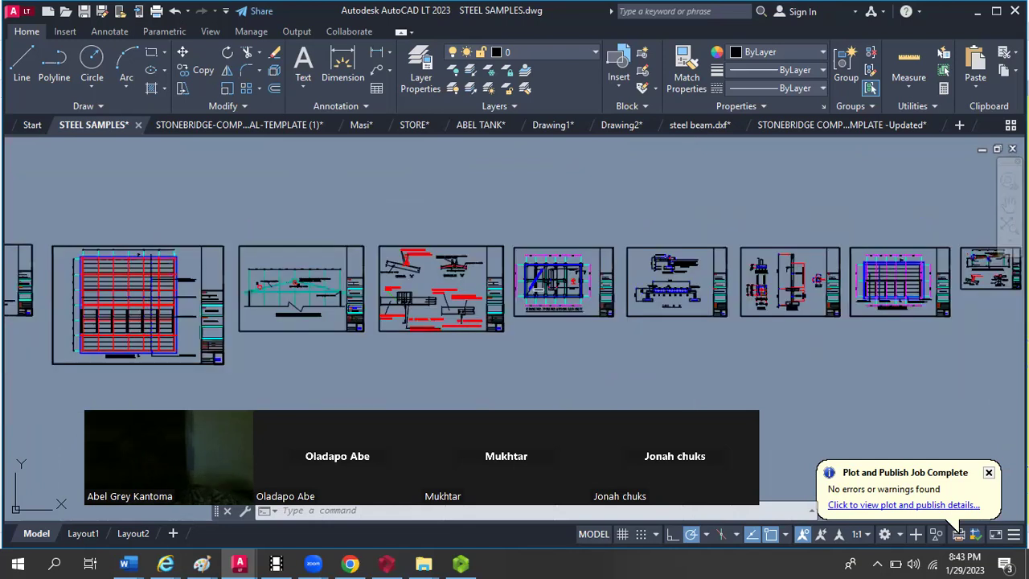
pyautogui.scroll(-7, 736, 275)
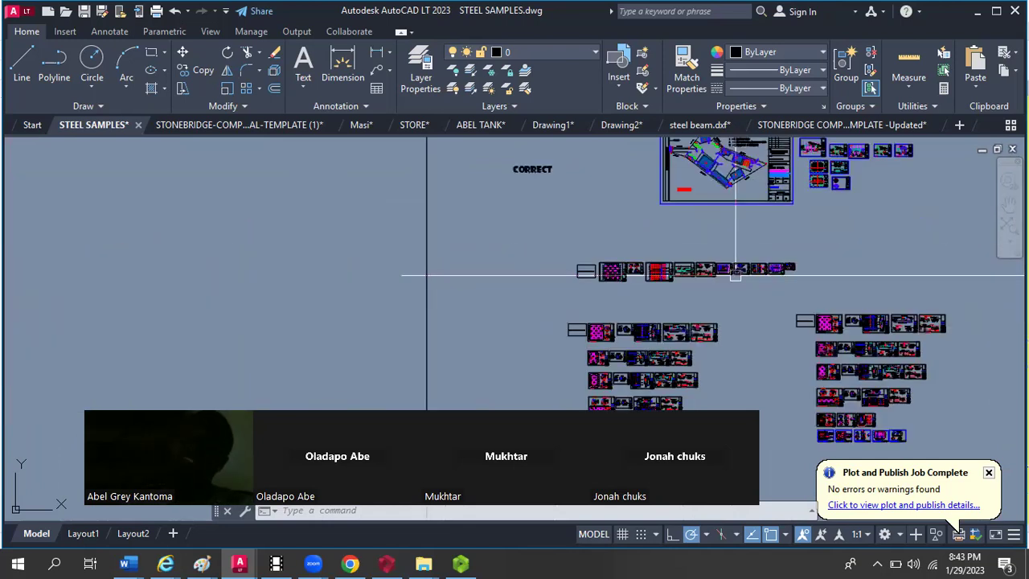
pyautogui.scroll(2, 705, 327)
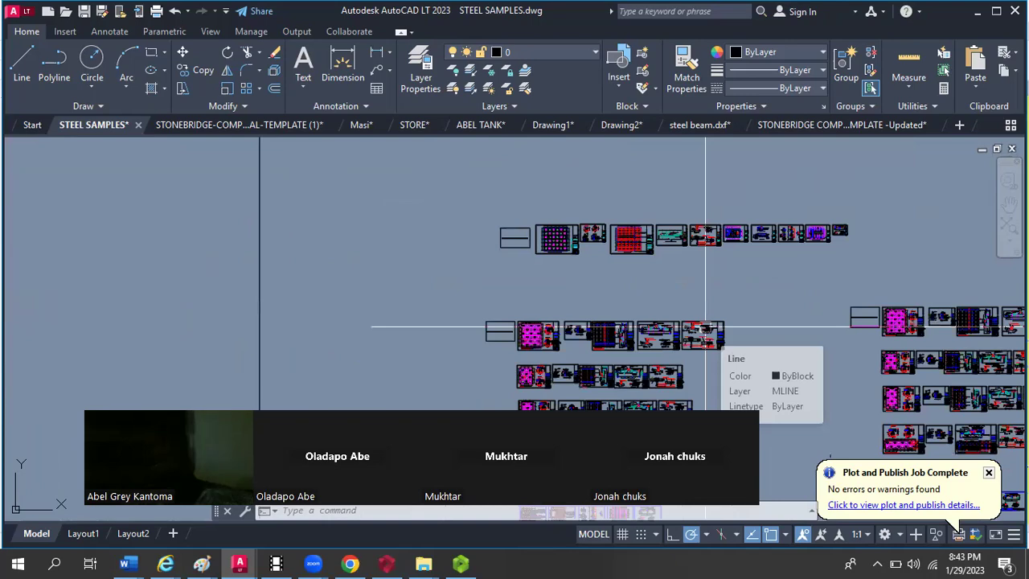